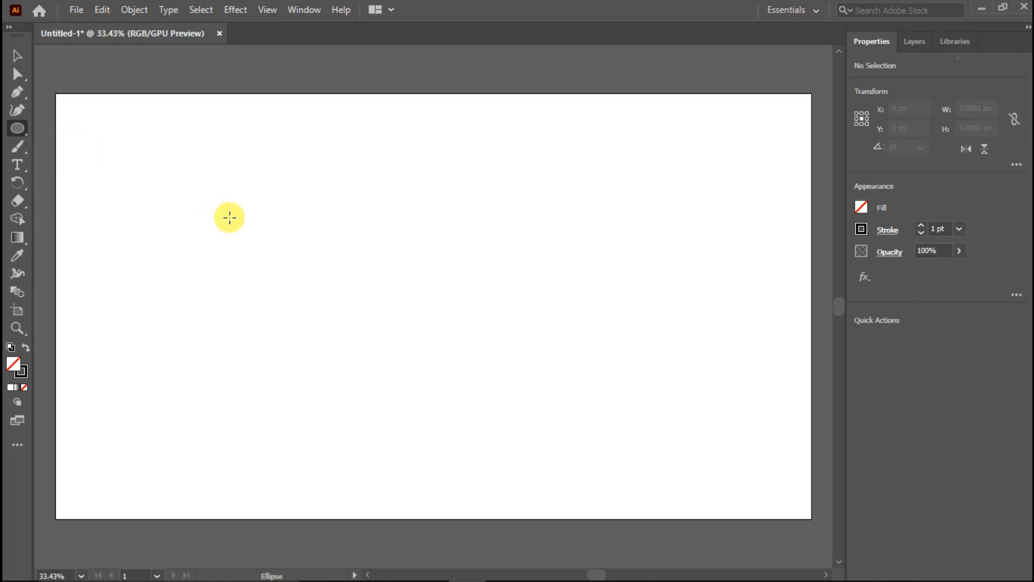
Draw a circle about 369 px wide and paste a copy in front, enlarged from its centre to about 605 px.
drag(306, 253, 452, 358)
click(22, 58)
click(102, 10)
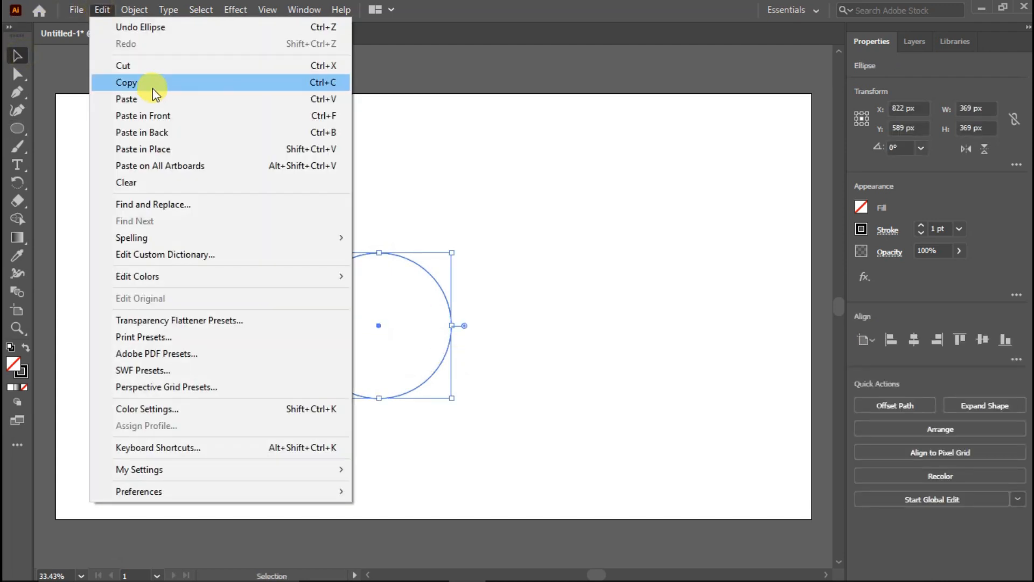
click(150, 87)
click(103, 9)
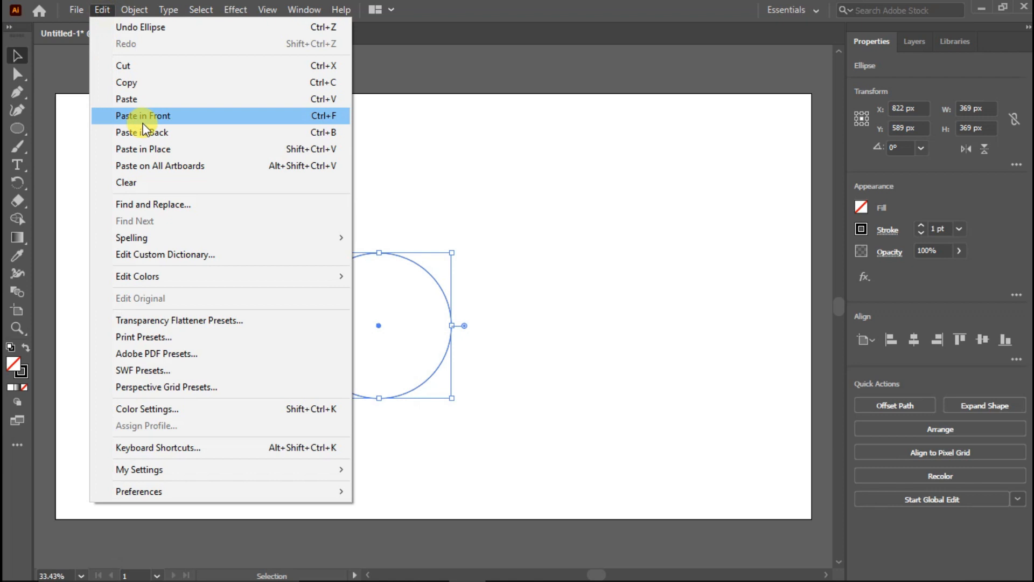
click(141, 115)
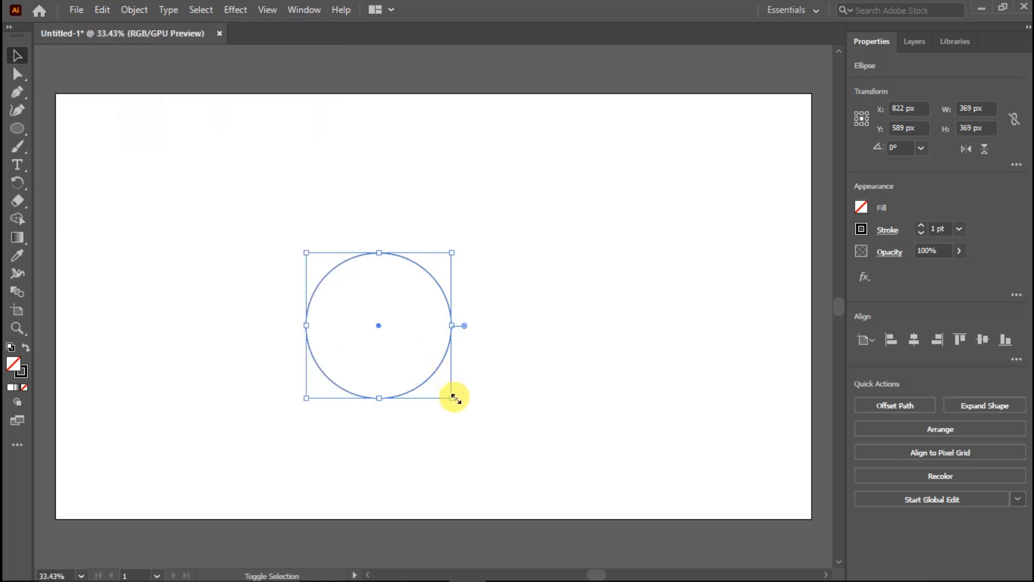
drag(453, 398, 529, 445)
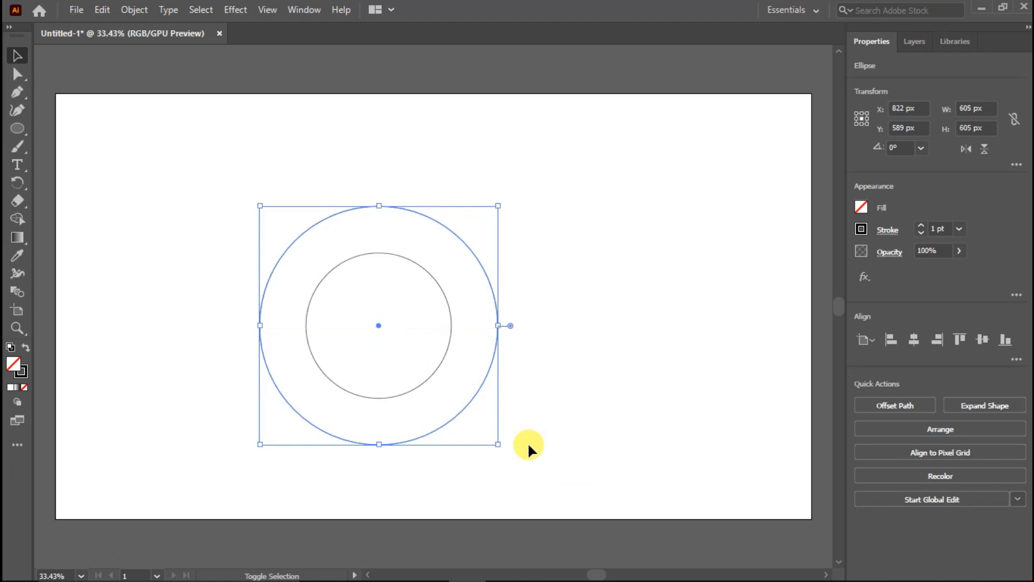
Paste a copy of the 605 px circle in front and enlarge it from its centre to about 677 px.
click(107, 11)
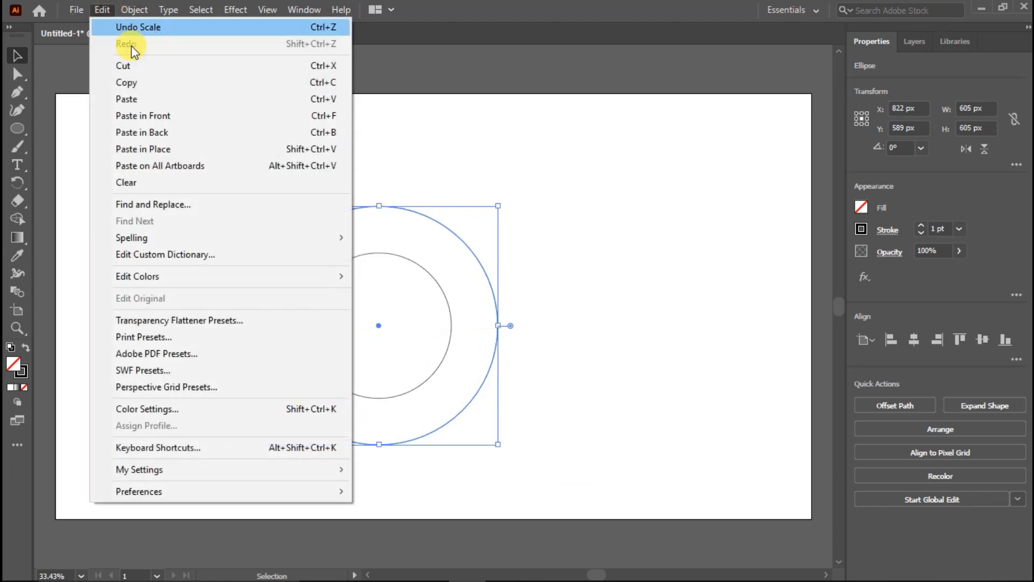
click(137, 81)
click(105, 12)
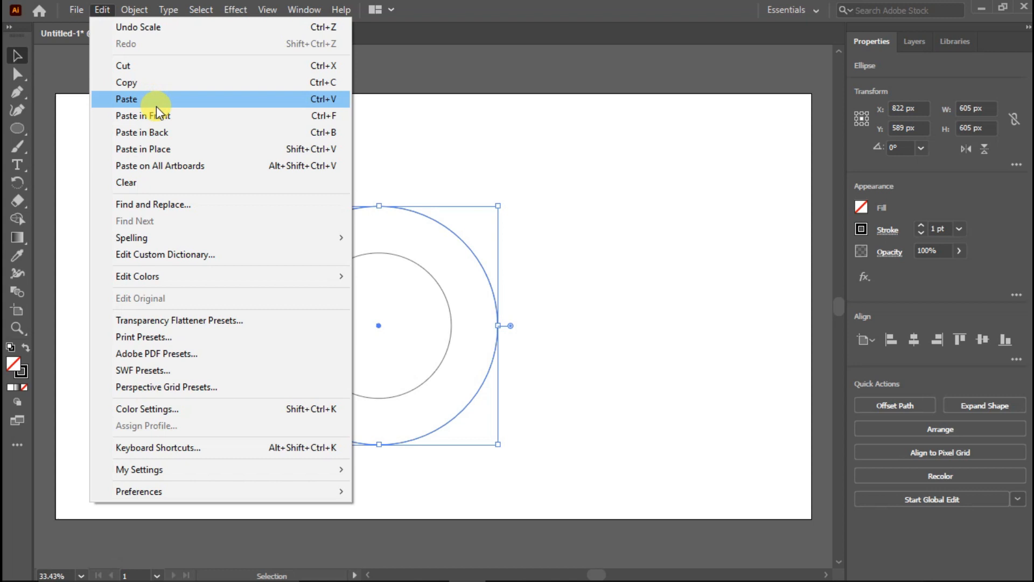
click(157, 116)
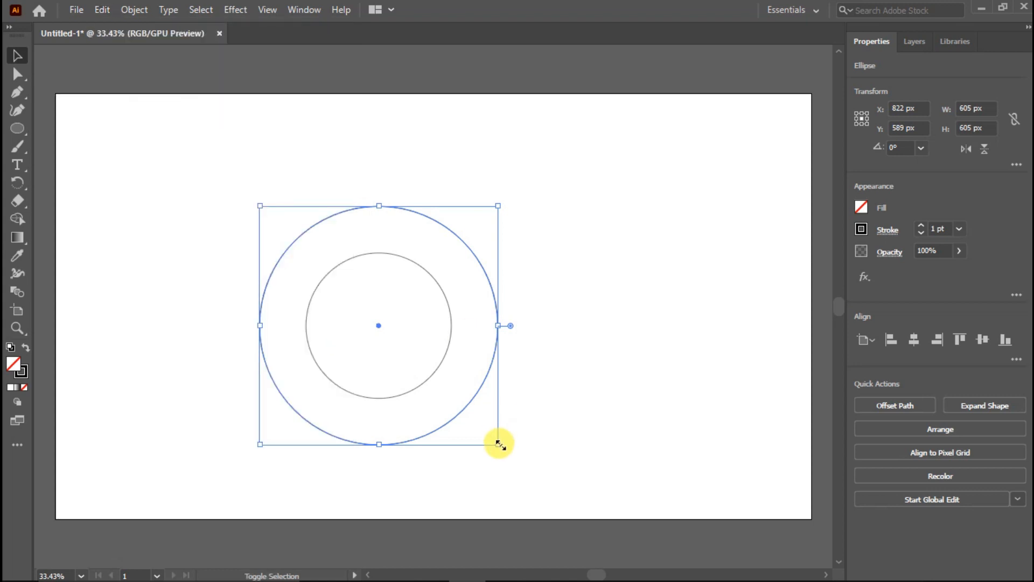
drag(499, 444, 519, 457)
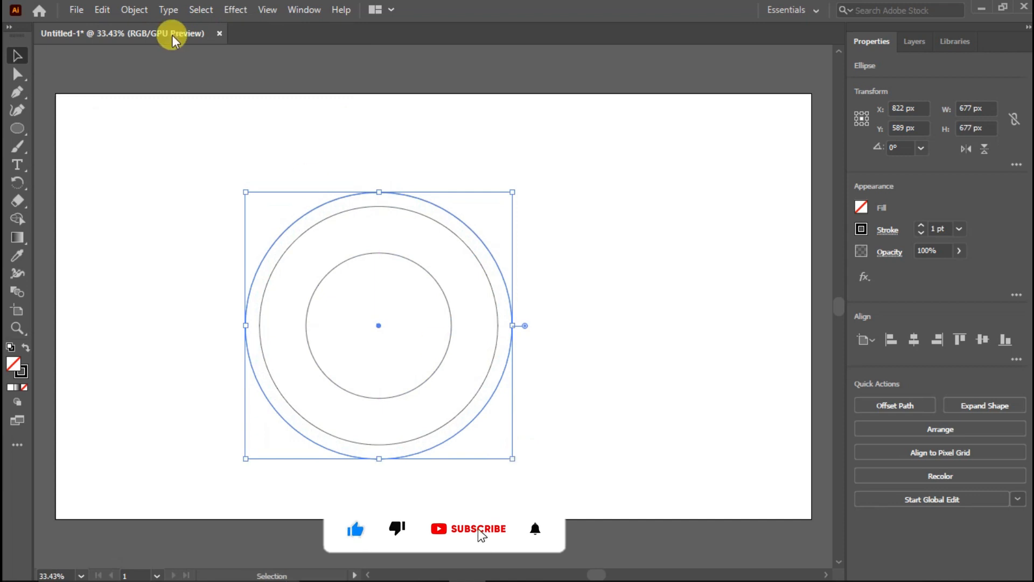
Paste a copy of the 677 px circle in front and enlarge it from its centre to about 909 px.
click(102, 10)
click(127, 82)
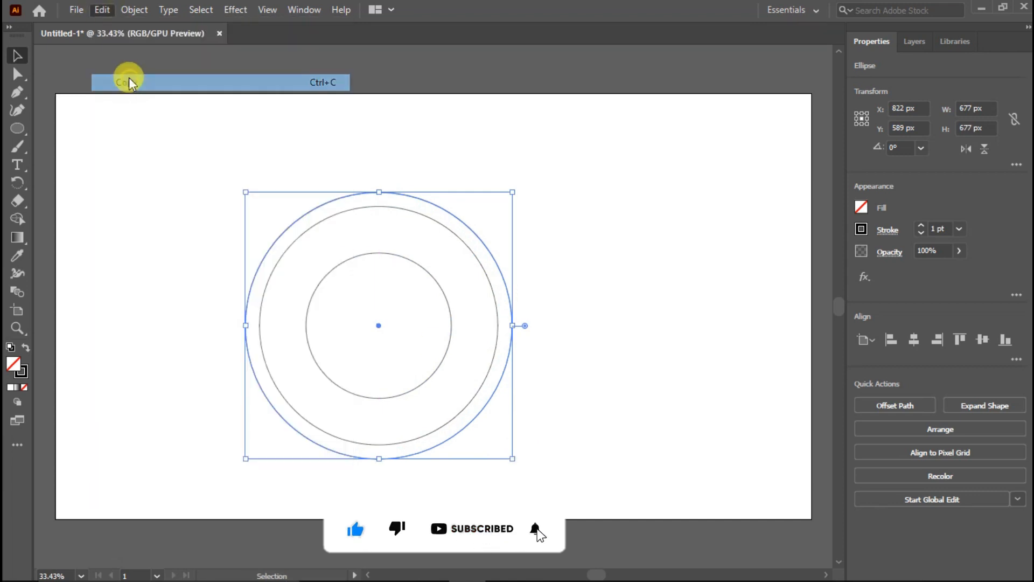
click(101, 10)
click(157, 119)
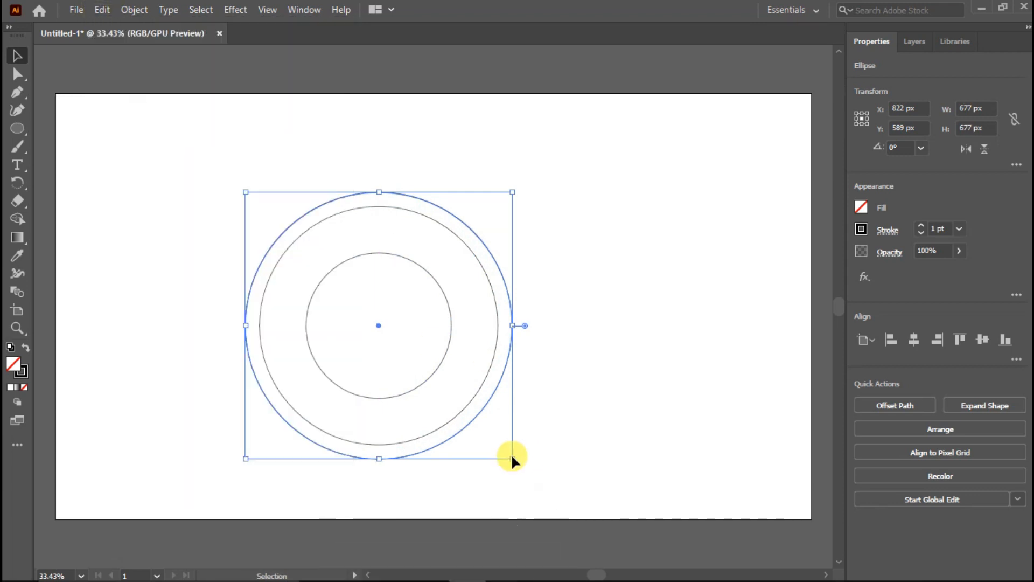
drag(550, 492, 590, 506)
Scale all four circles together to about 792 px overall and move them to about X 927 px, Y 540 px.
drag(159, 198, 622, 451)
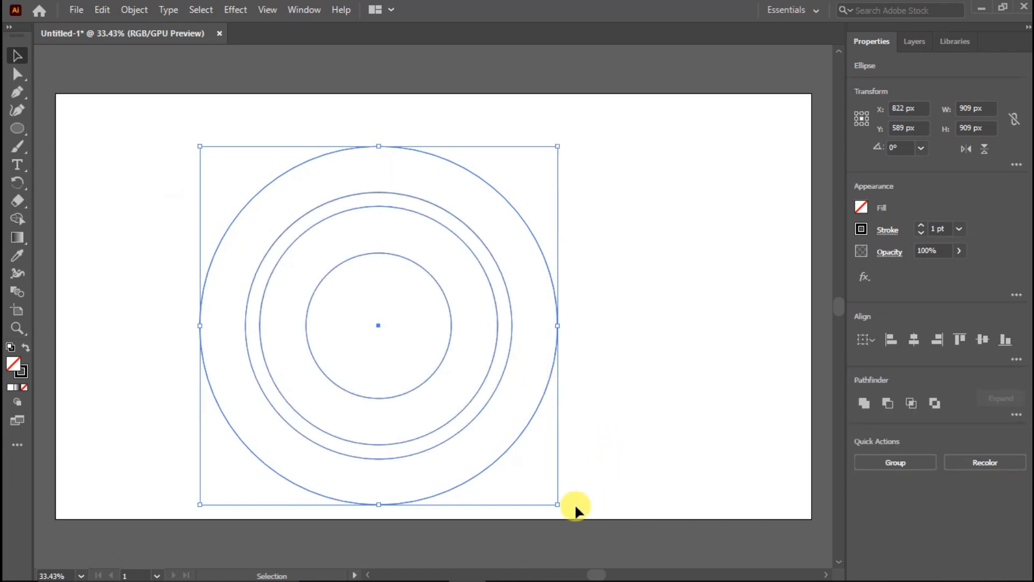
drag(558, 505, 541, 487)
drag(432, 358, 476, 341)
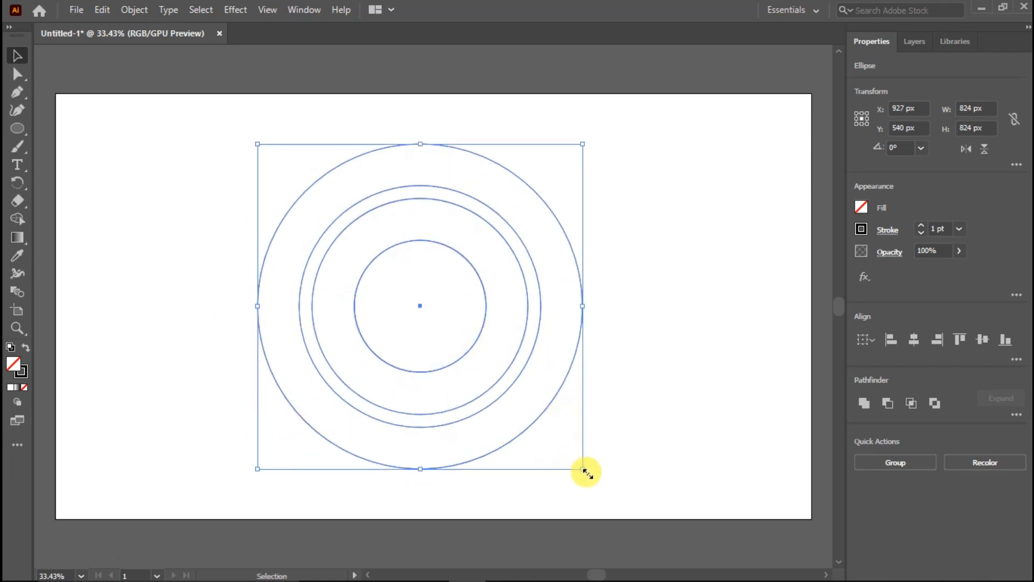
drag(585, 472, 576, 461)
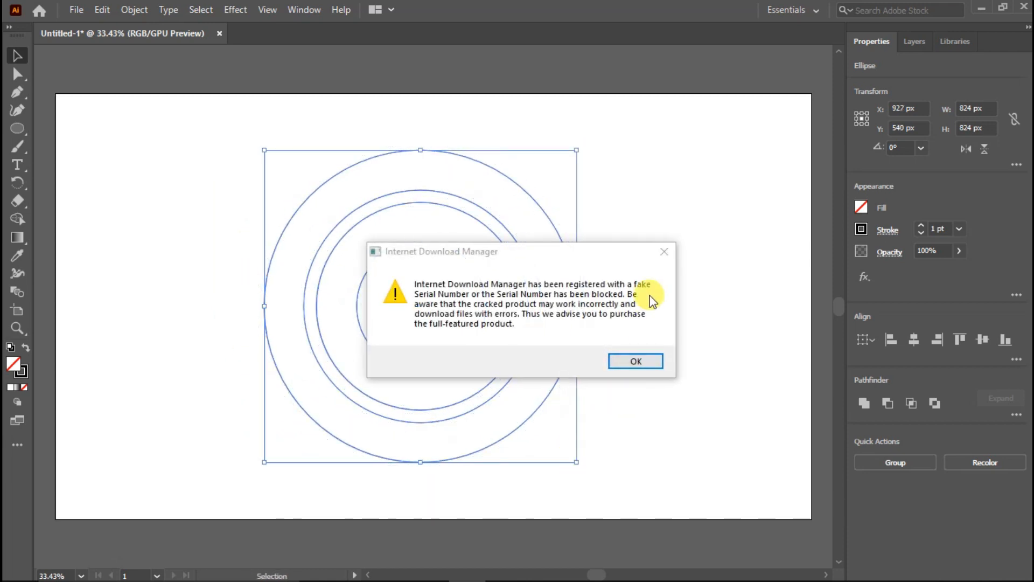
click(664, 252)
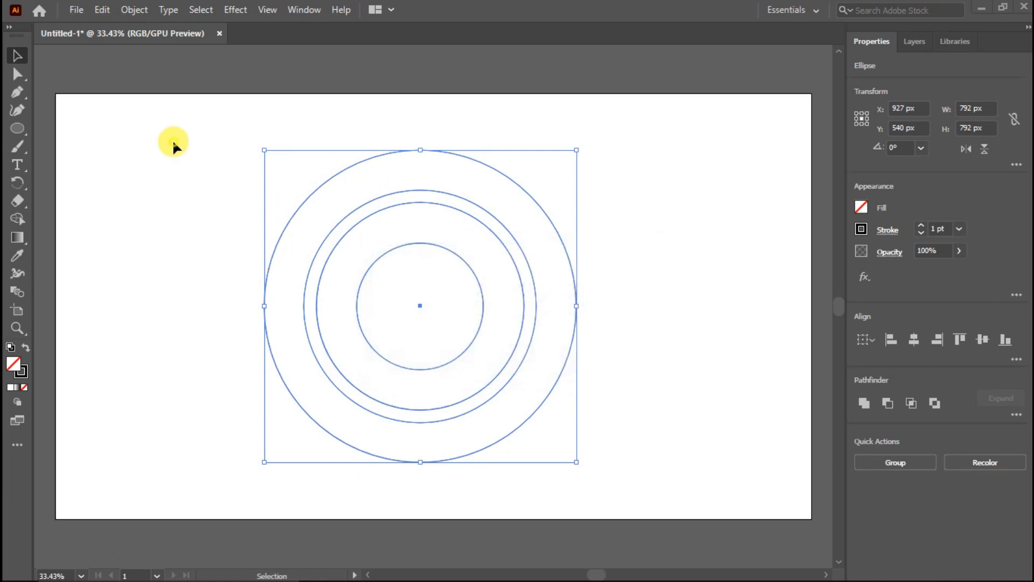
click(200, 137)
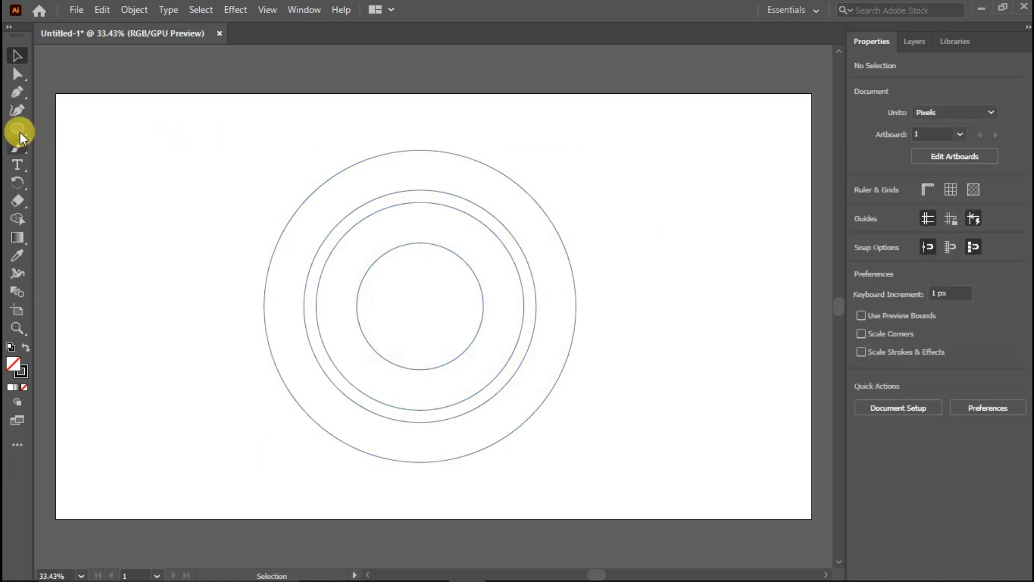
Draw a vertical line about 1033 px long through the centre of the circles, extending past the outermost one.
drag(21, 130, 69, 200)
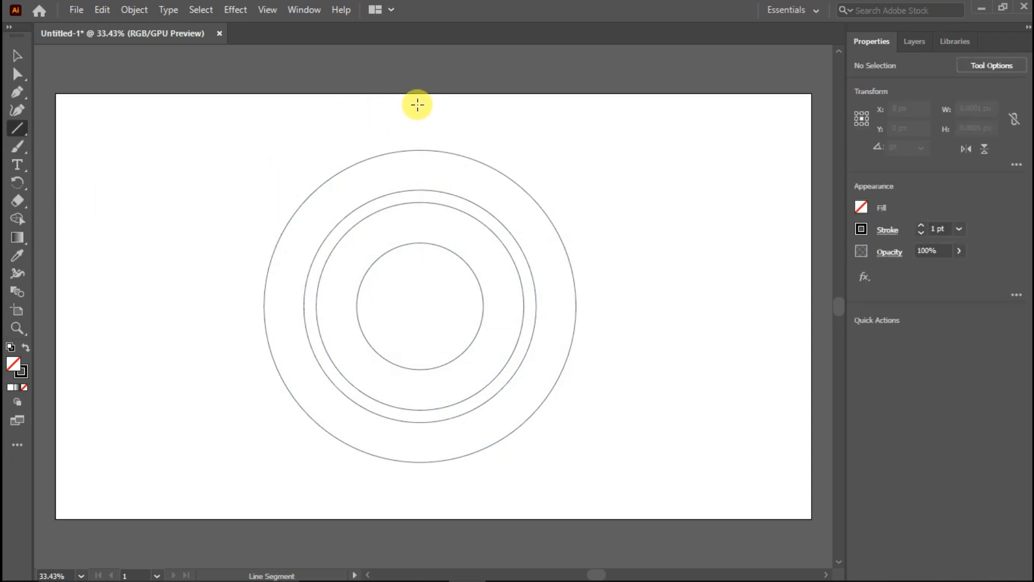
drag(419, 104, 417, 510)
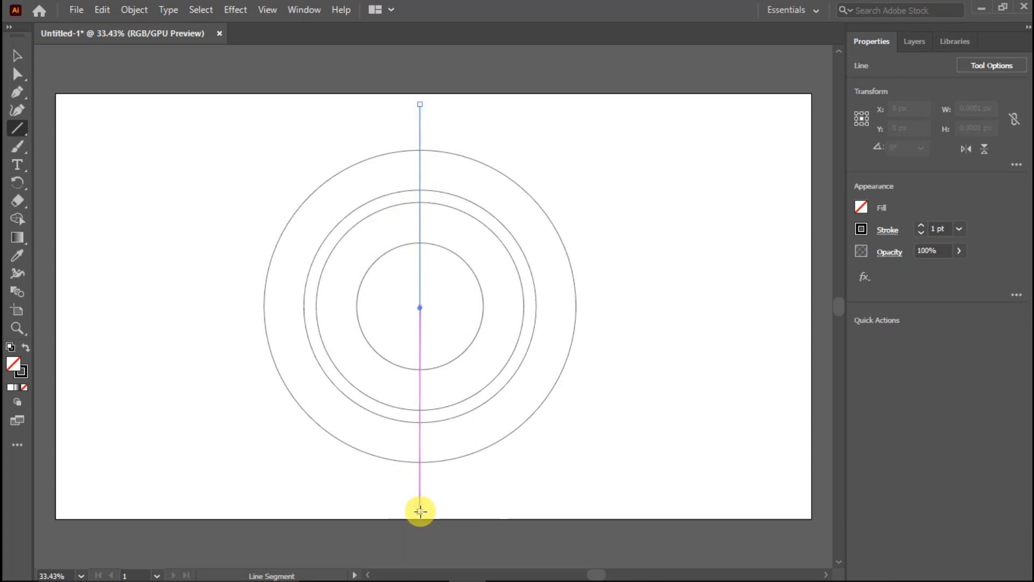
click(17, 56)
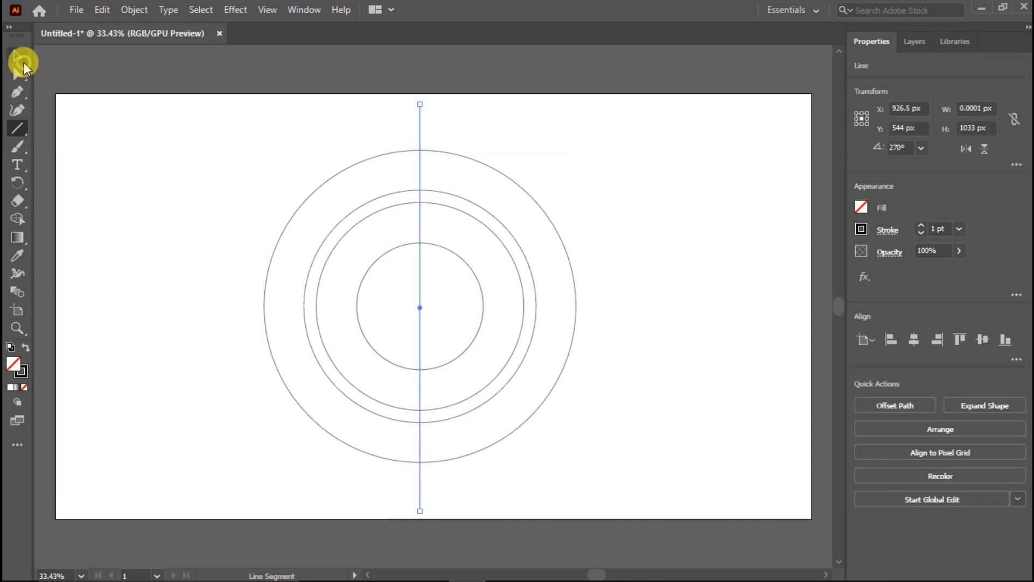
Rotate the vertical line by 45°.
right_click(417, 111)
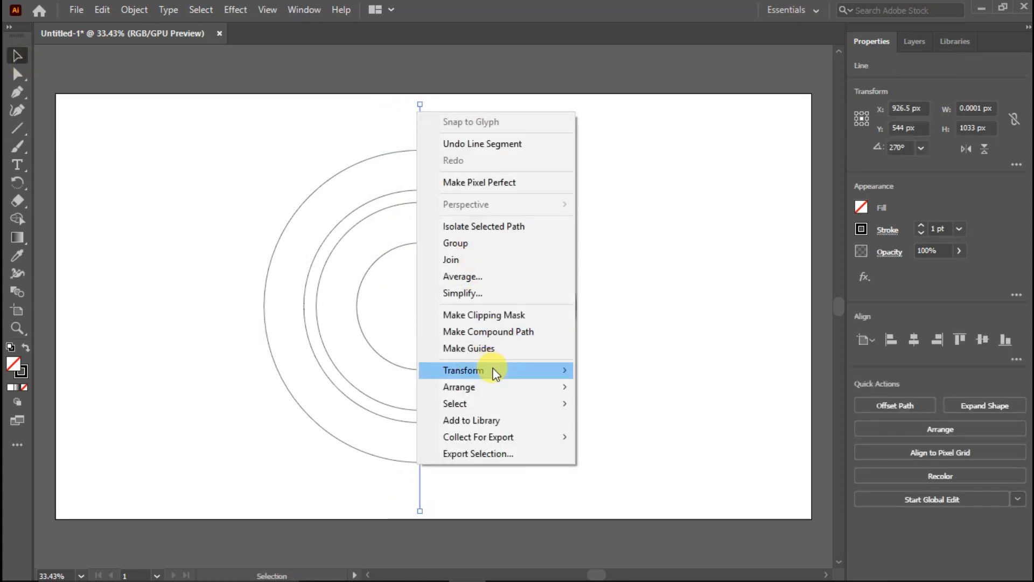
mouse_move(515, 374)
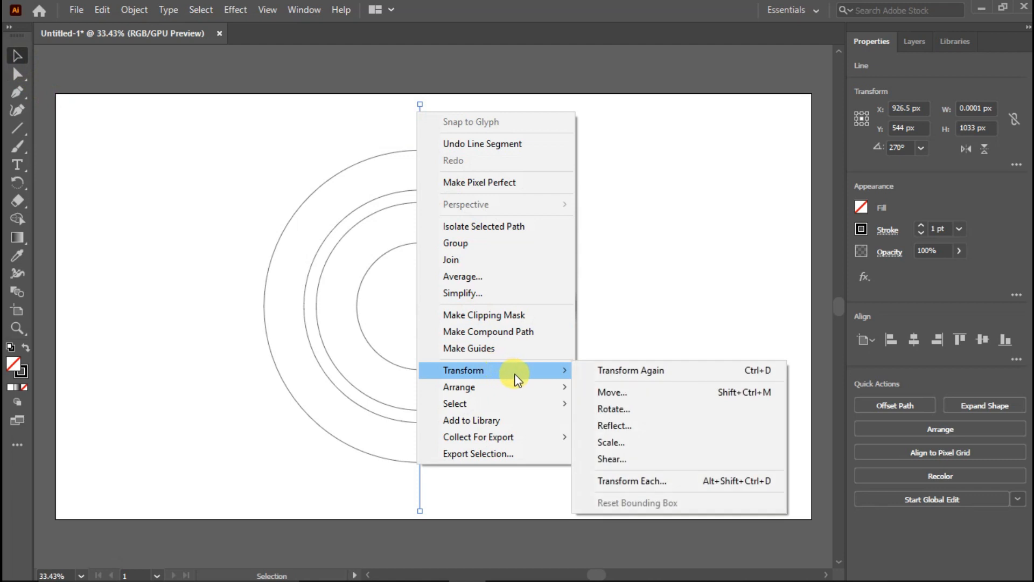
click(605, 415)
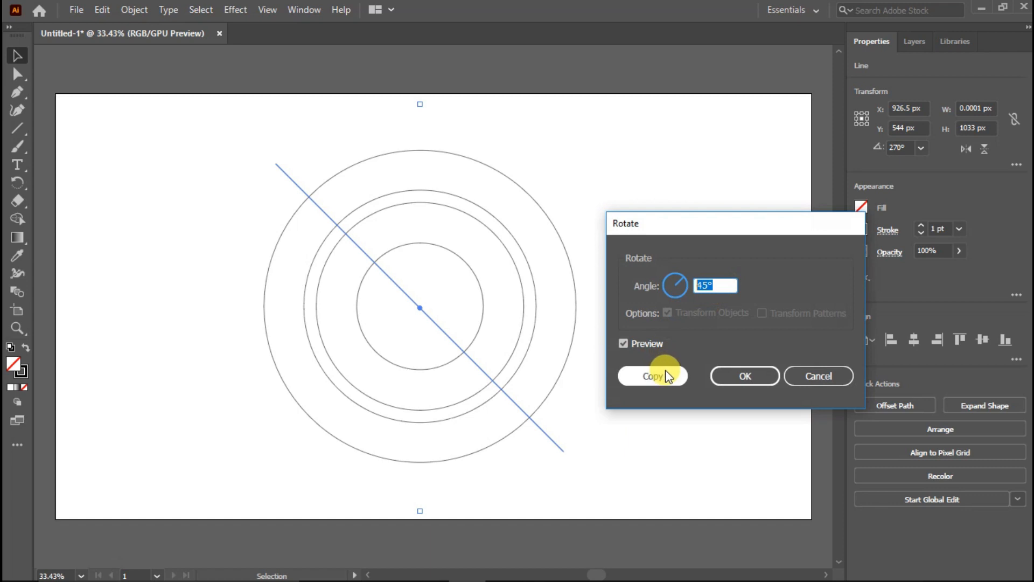
click(746, 375)
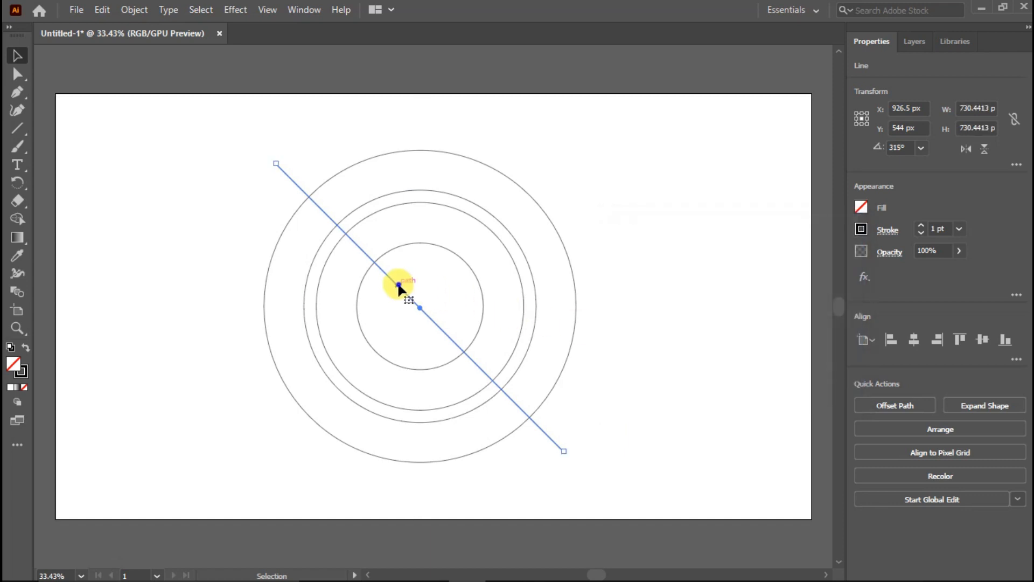
Reflect a copy of the diagonal line across the vertical axis to form an X, and deselect it.
right_click(399, 288)
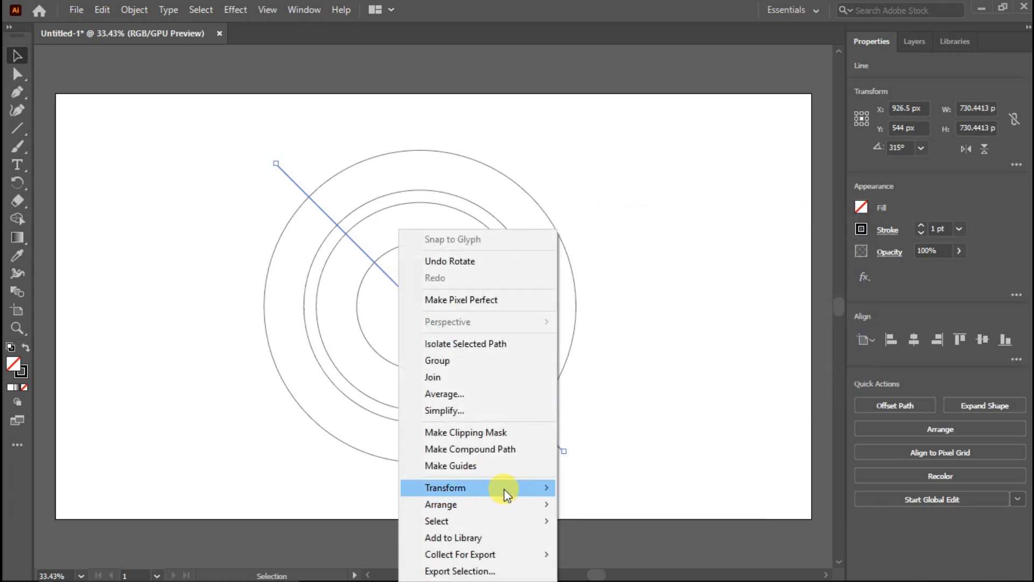
mouse_move(504, 495)
click(587, 410)
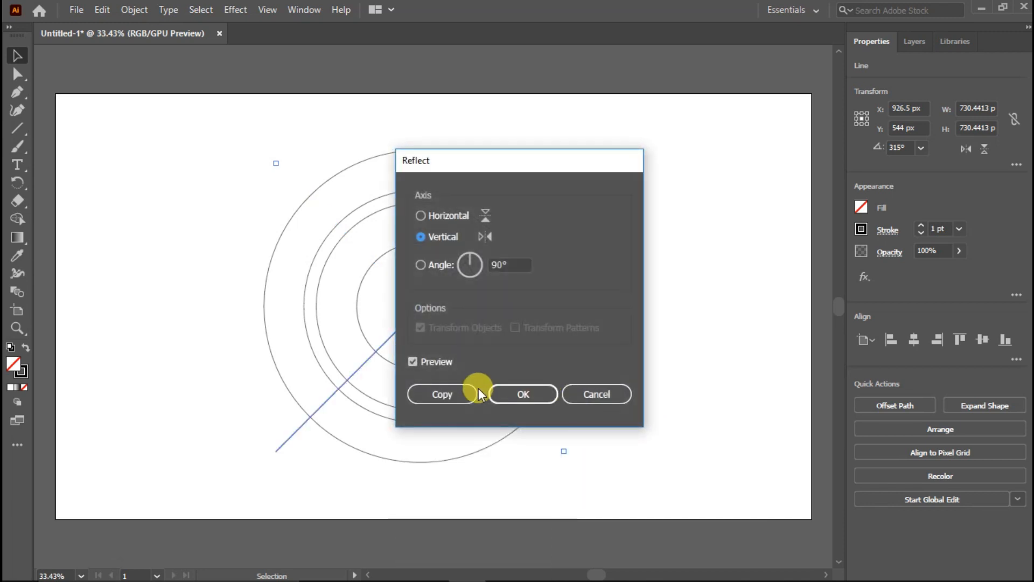
click(460, 390)
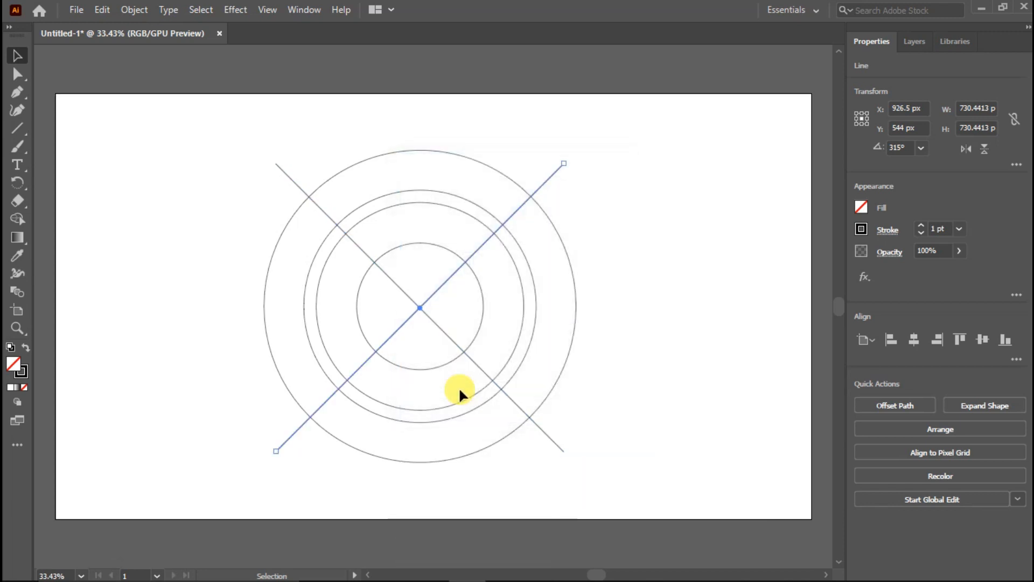
click(204, 155)
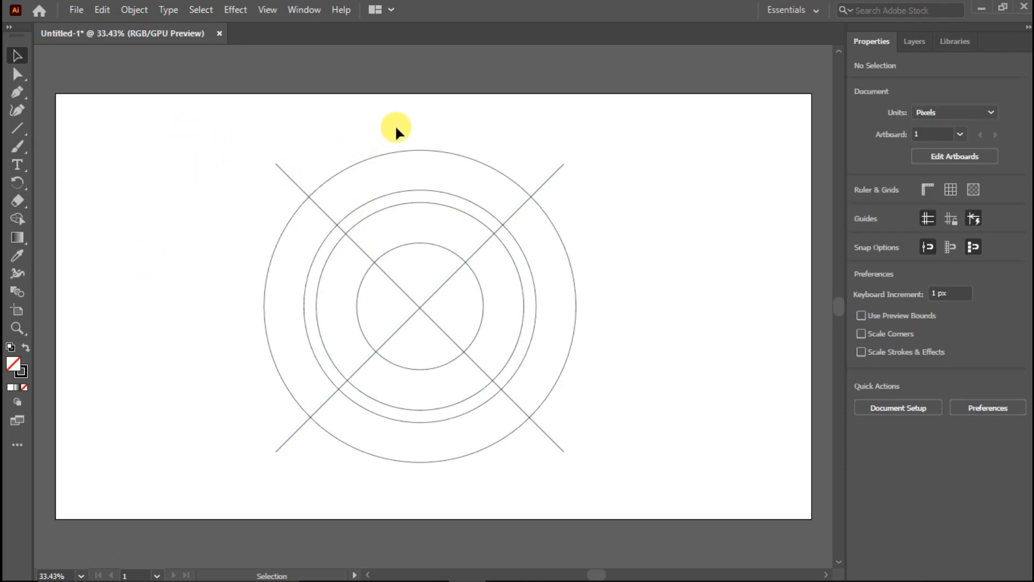
Nudge all four circles down 5 px so their centre meets the crossing of the diagonal lines.
drag(410, 187, 422, 256)
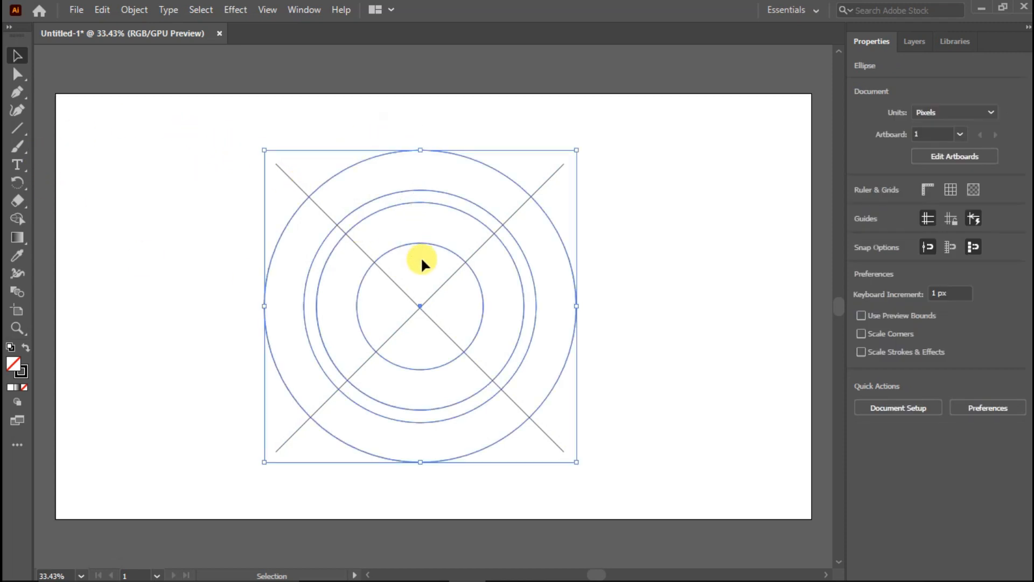
key(Down)
key(Down)
key(Down)
key(Down)
key(Down)
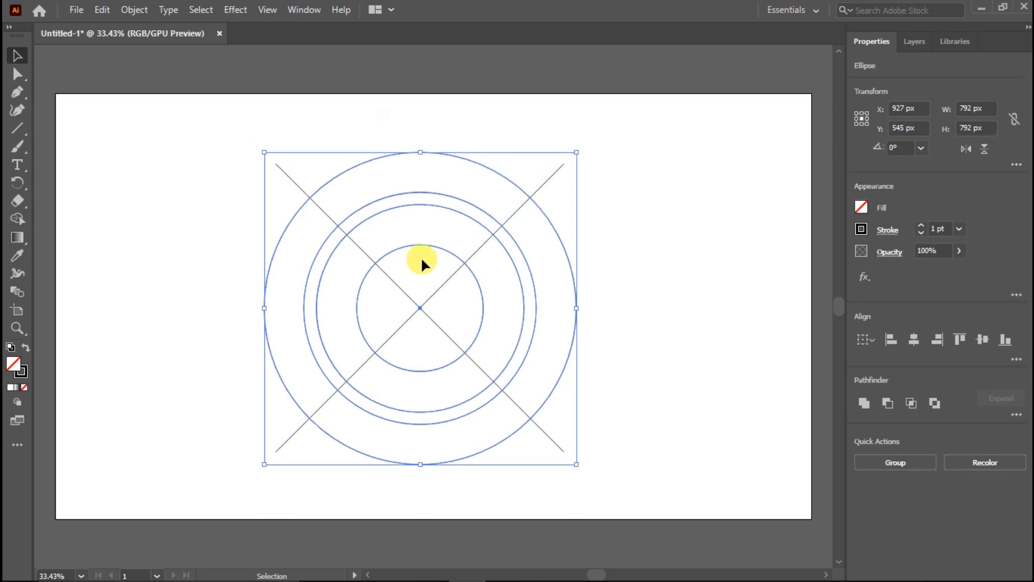
click(331, 109)
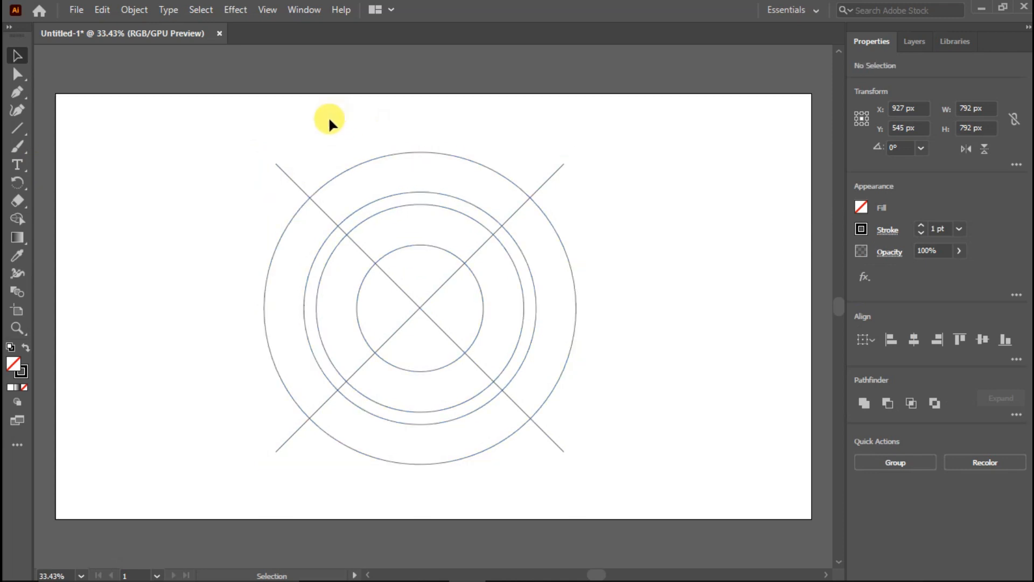
Draw a horizontal line about 1296 px long touching the top of the outermost circle.
click(11, 133)
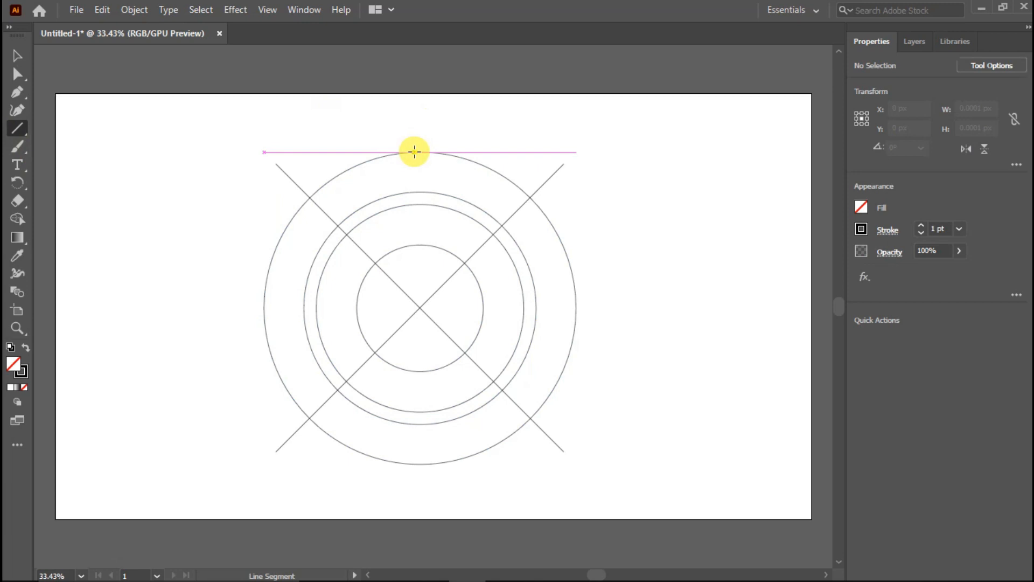
drag(415, 152, 159, 155)
key(alt)
Duplicate the horizontal line to the tops of the two middle circles and repeat the spaced copies down to the circles' centre.
click(22, 64)
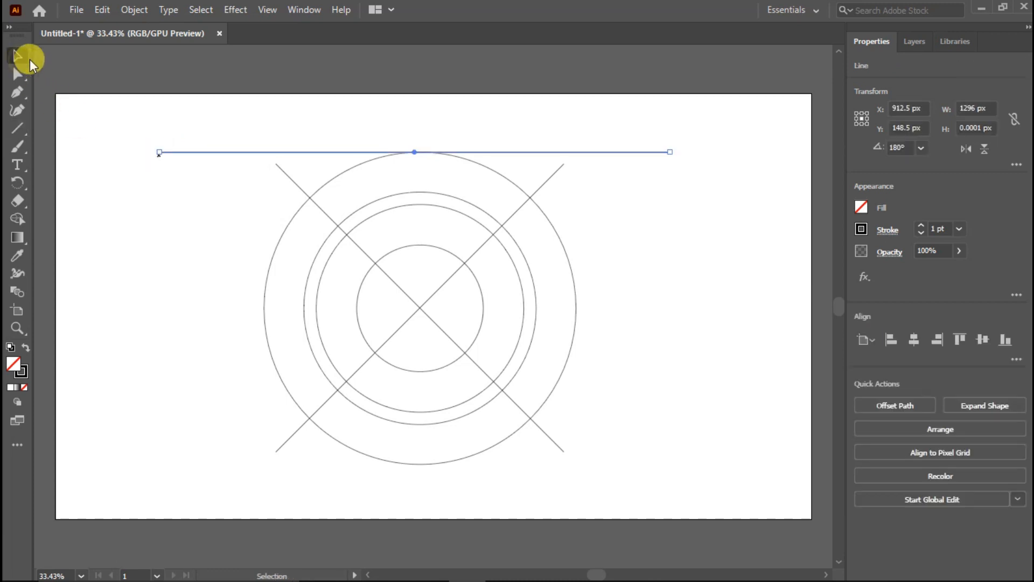
click(323, 117)
click(331, 152)
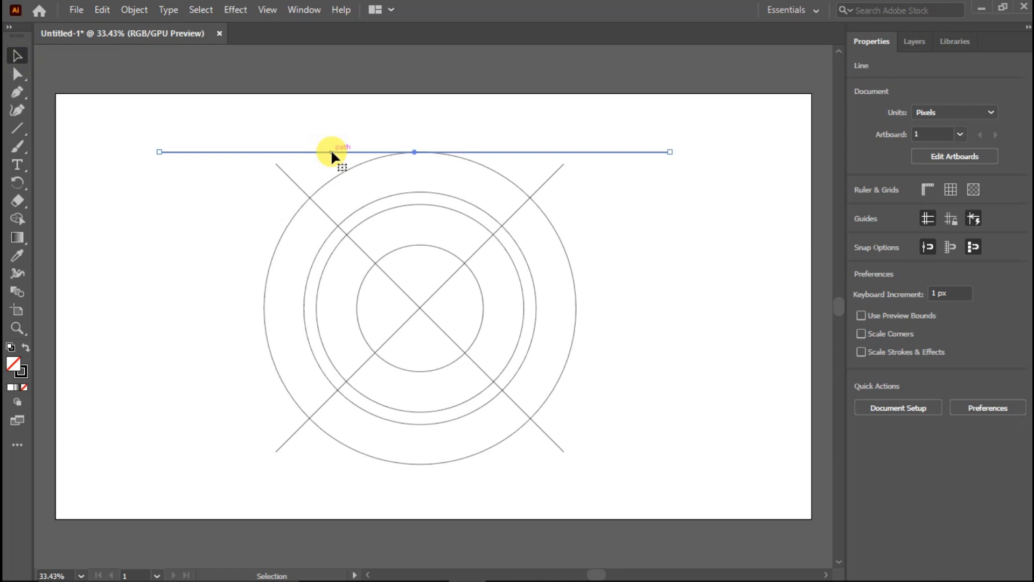
click(399, 135)
drag(368, 153, 370, 203)
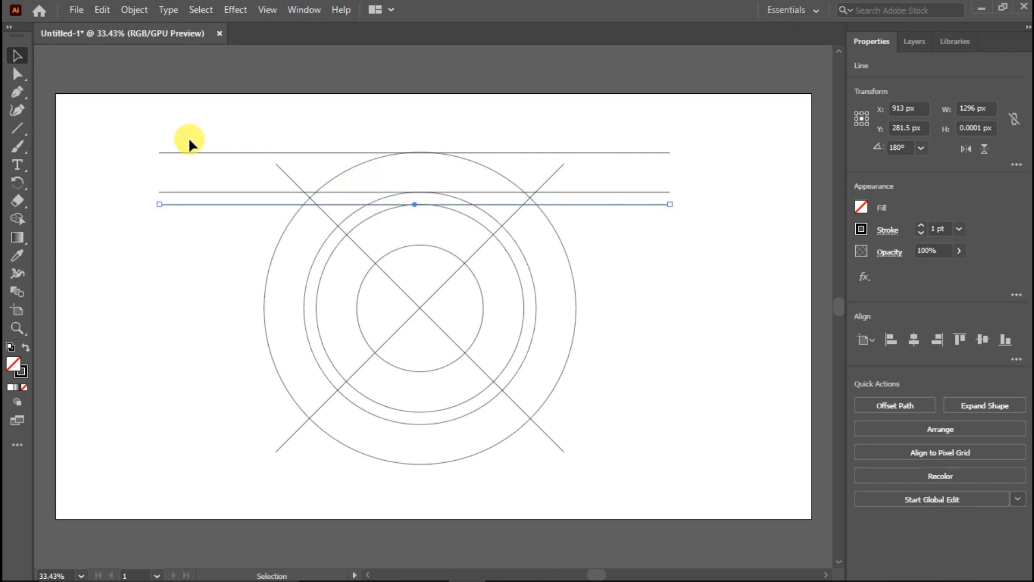
drag(216, 217, 228, 243)
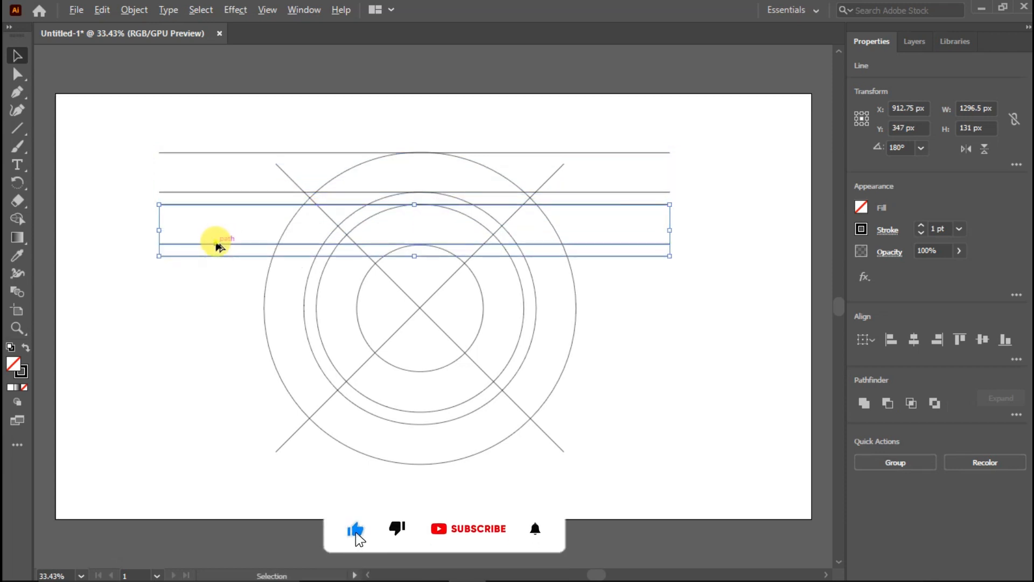
drag(216, 243, 214, 297)
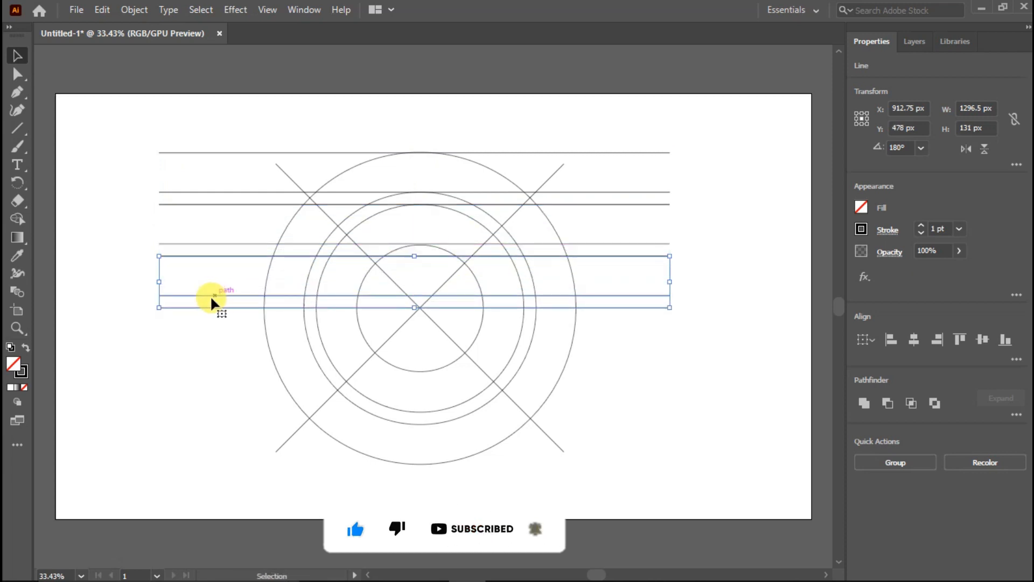
Draw a vertical line about 575 px long across the left ends of the horizontal lines.
click(128, 299)
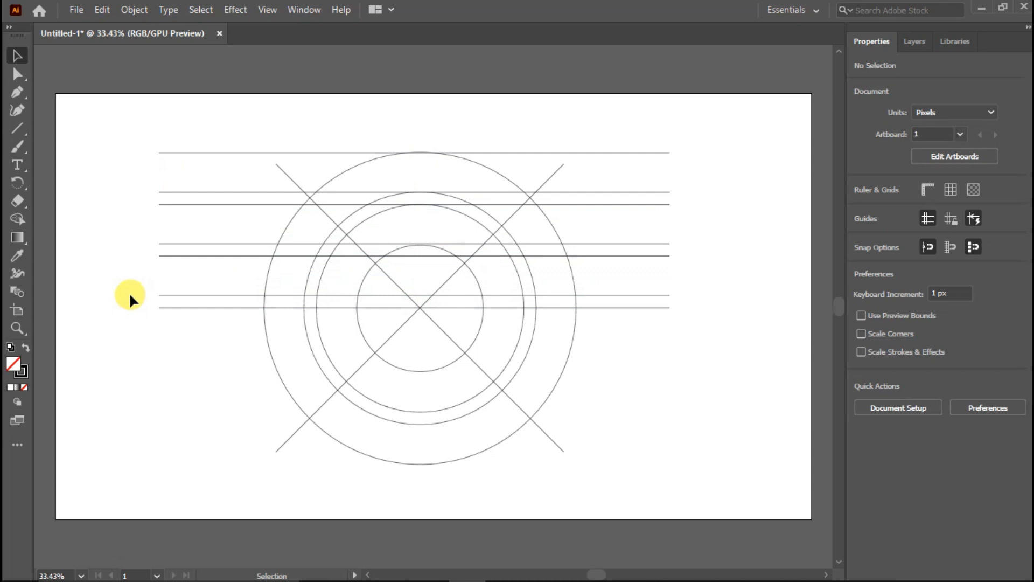
click(22, 128)
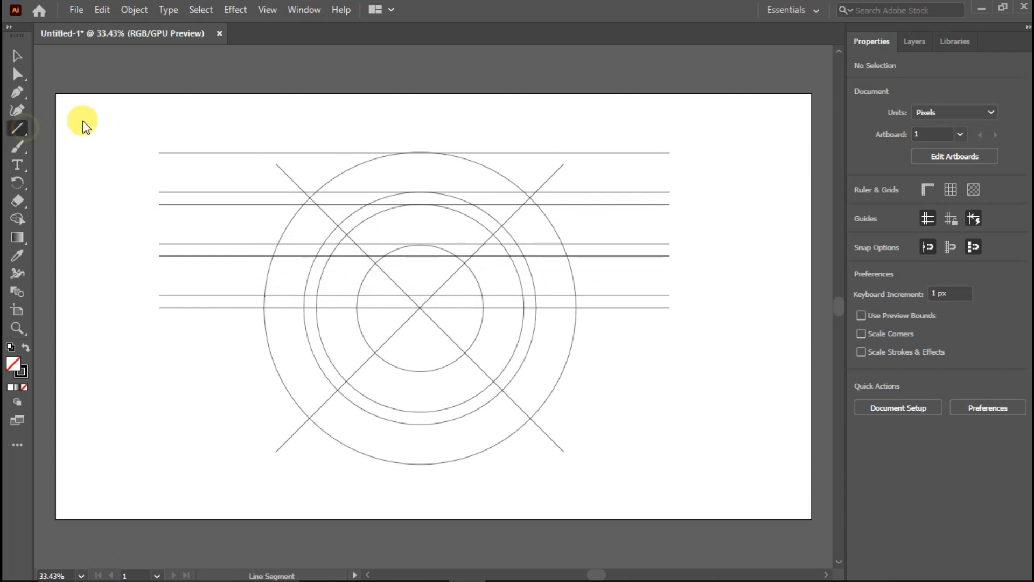
drag(174, 123, 181, 349)
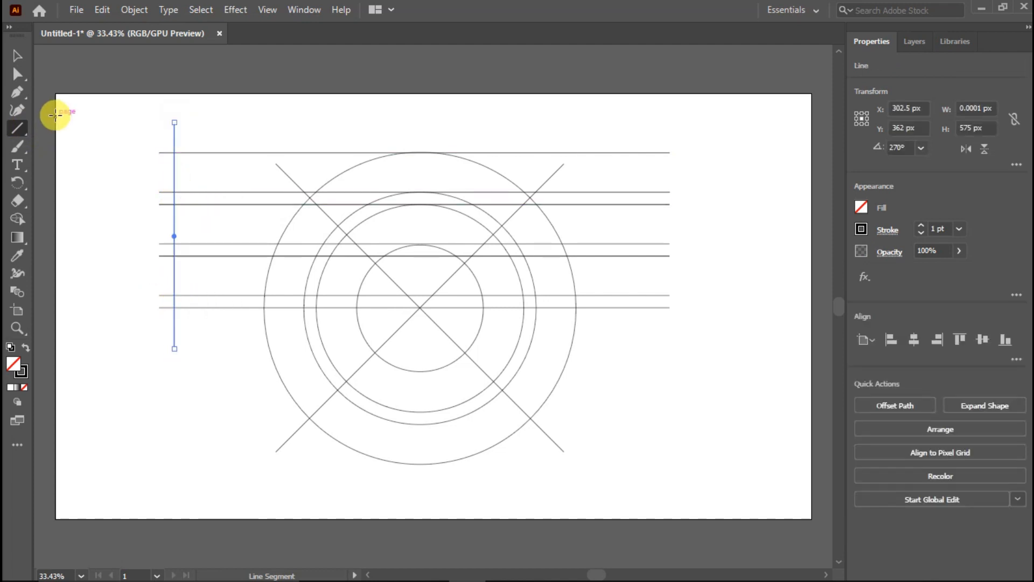
Select all the artwork and merge the top band's regions with Shape Builder, from the vertical line to the upper-right diagonal.
click(17, 56)
mouse_move(127, 117)
mouse_down()
mouse_move(396, 270)
mouse_move(639, 442)
mouse_move(668, 489)
mouse_up()
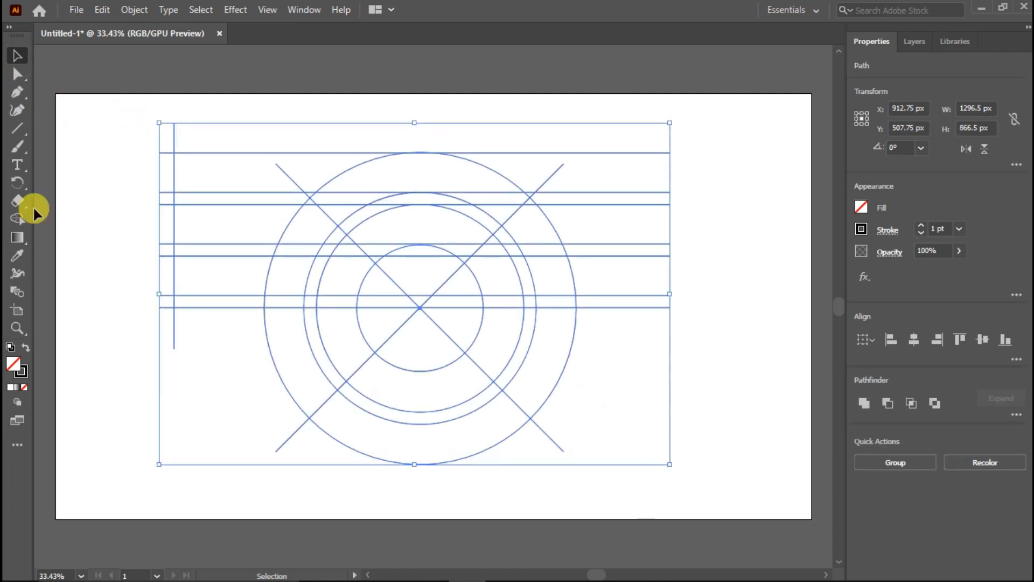
click(16, 221)
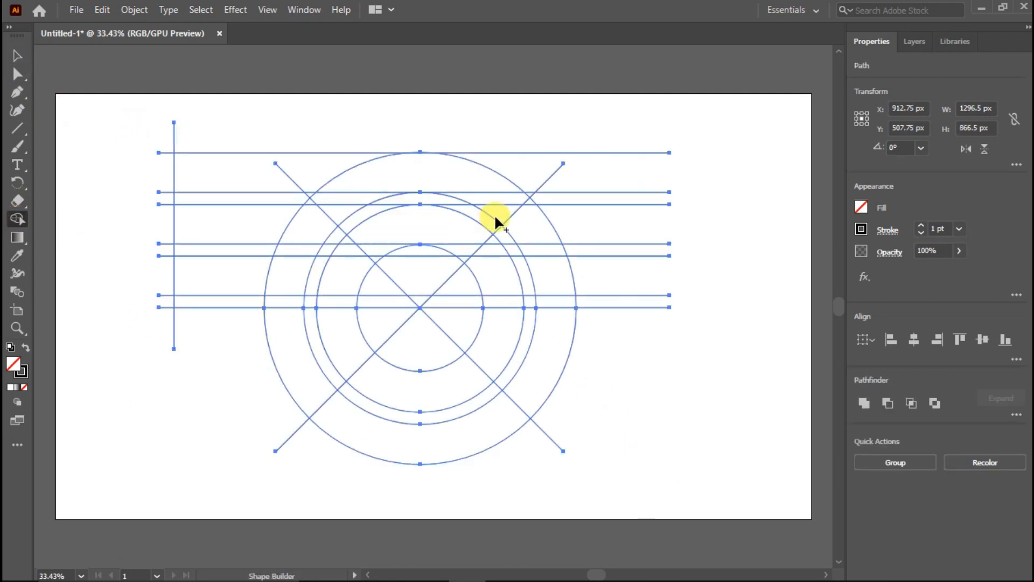
mouse_move(503, 209)
mouse_down()
mouse_move(497, 186)
mouse_move(453, 170)
mouse_up()
mouse_move(375, 172)
mouse_down()
mouse_move(291, 178)
mouse_move(288, 170)
mouse_up()
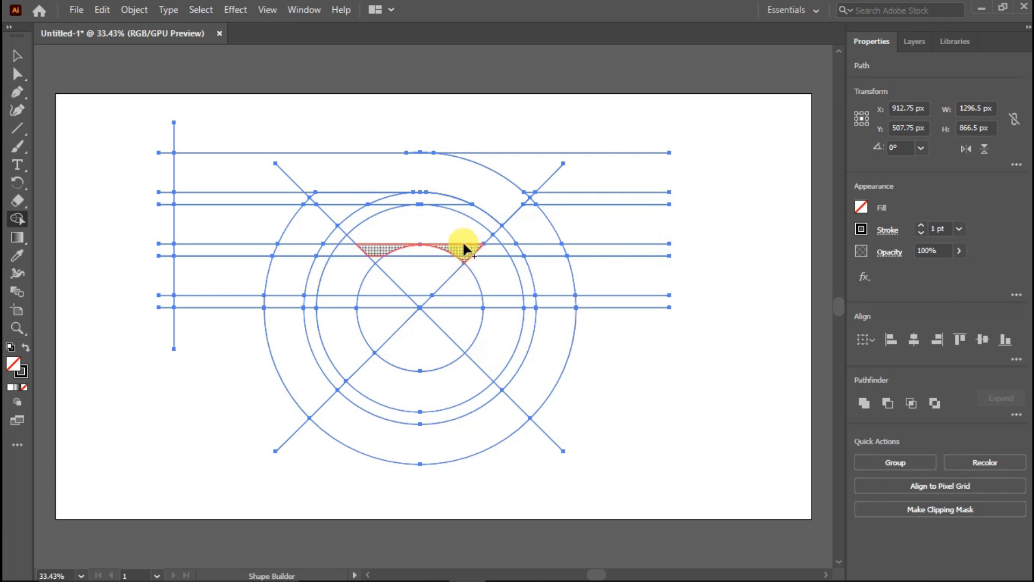
drag(462, 241, 467, 260)
key(ctrl+z)
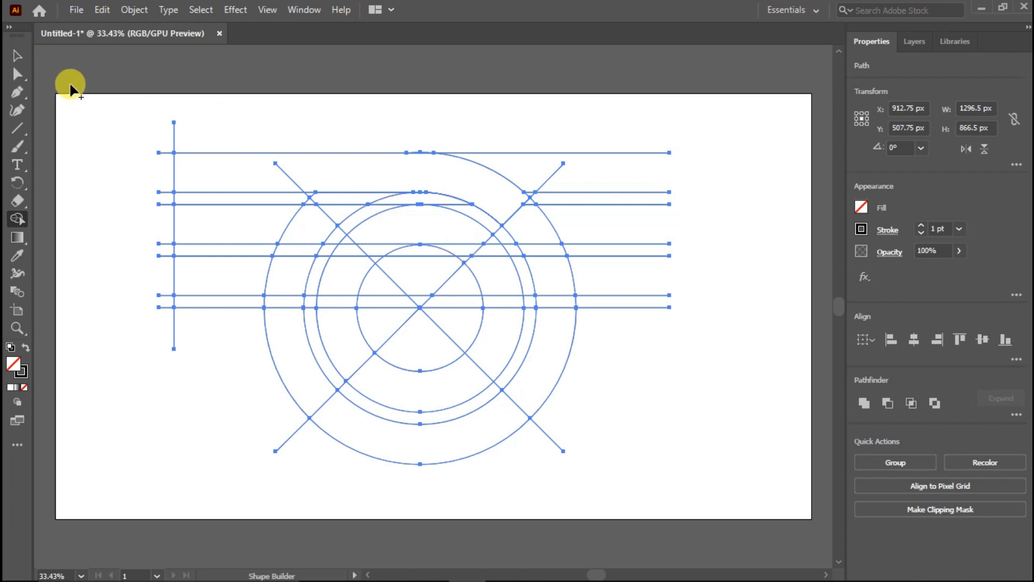
click(19, 60)
click(91, 118)
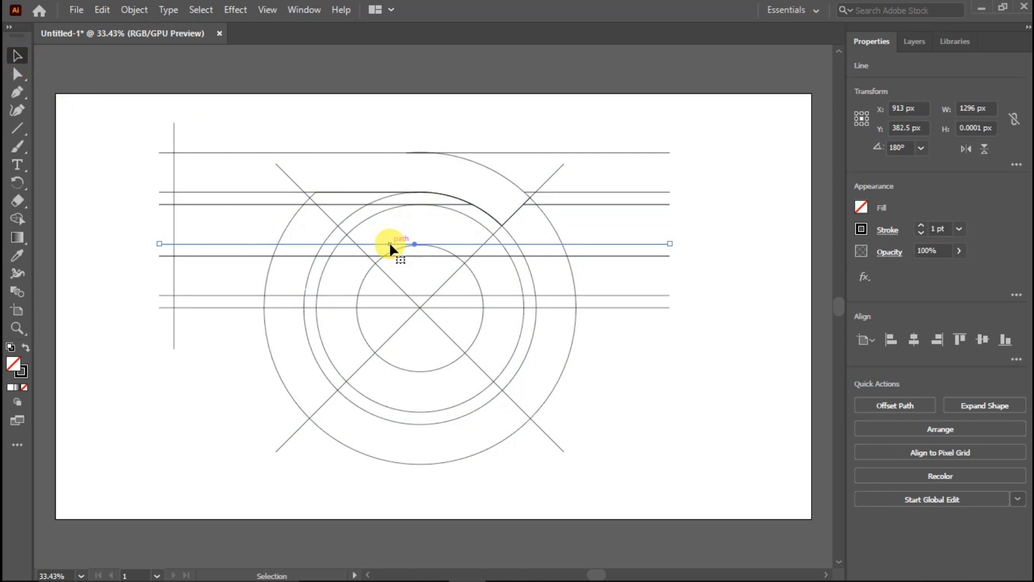
click(74, 186)
drag(128, 157, 687, 447)
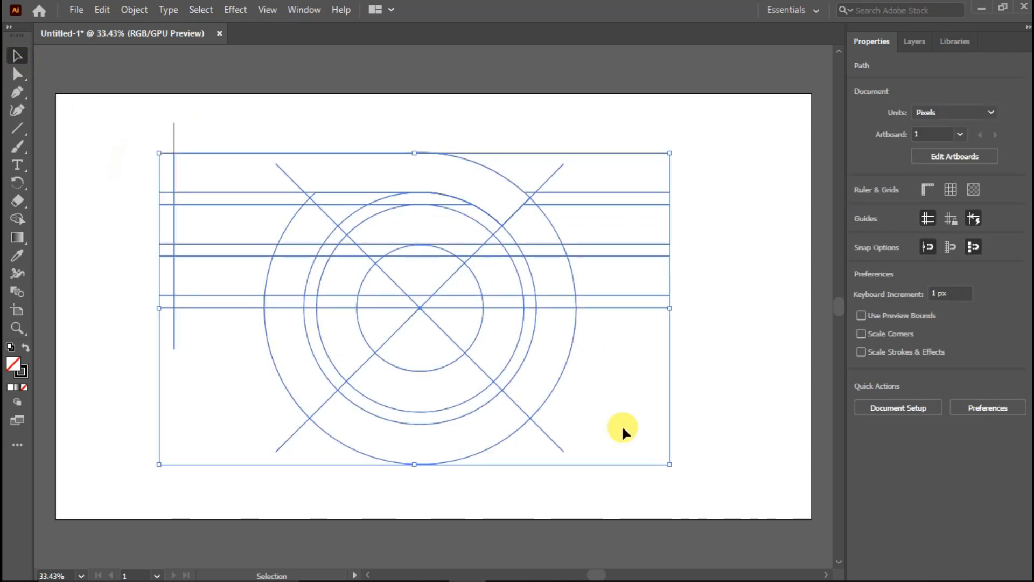
click(17, 219)
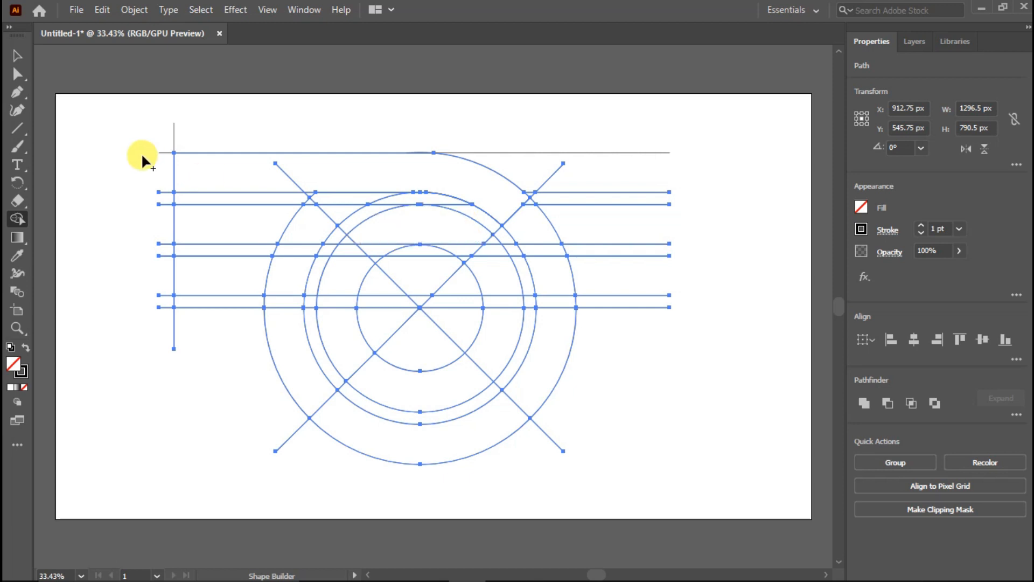
Nudge the fourth horizontal line down 1 px to meet the top of the innermost circle.
click(17, 56)
click(106, 136)
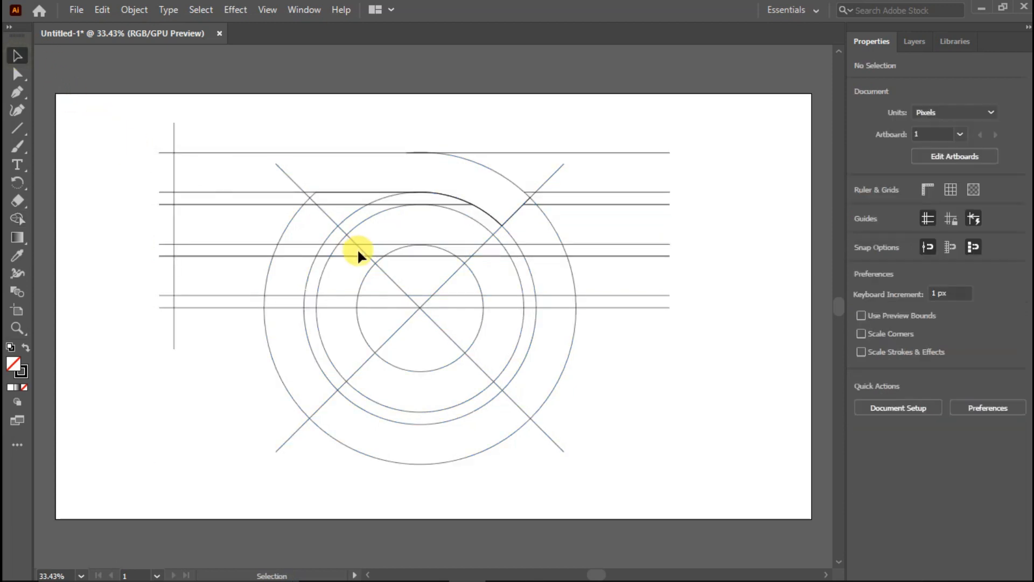
click(345, 244)
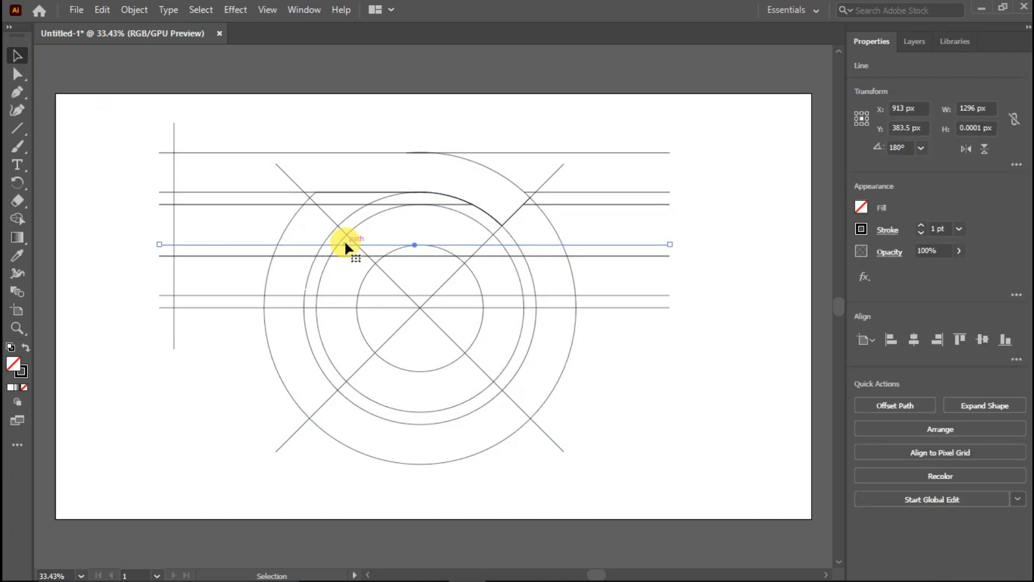
Select all the artwork and merge the second band up to the upper-right diagonal and the third band up to the innermost circle.
drag(113, 133, 685, 471)
click(17, 220)
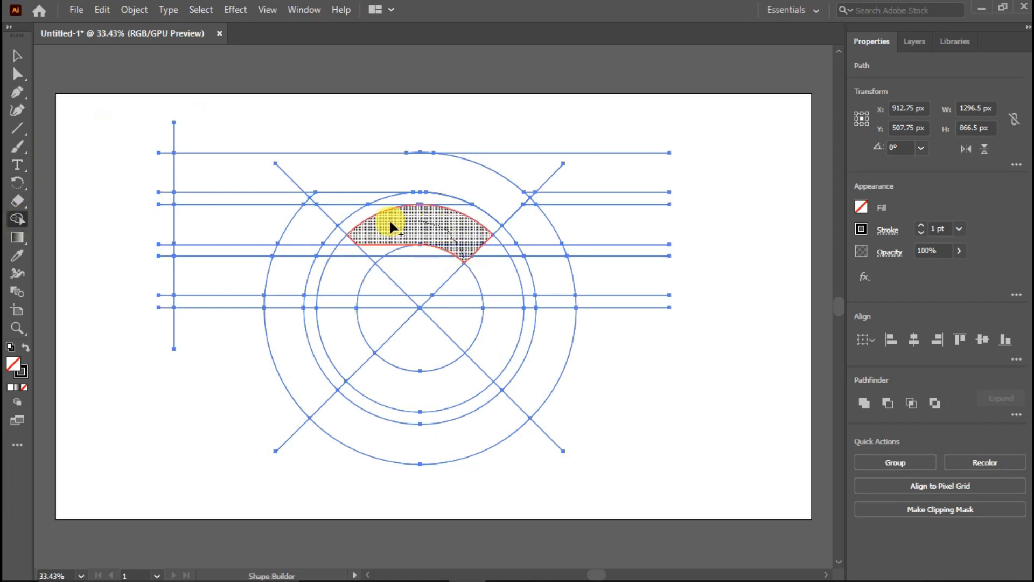
mouse_move(343, 222)
mouse_down()
mouse_move(311, 220)
mouse_move(328, 242)
mouse_move(355, 239)
mouse_move(229, 227)
mouse_up()
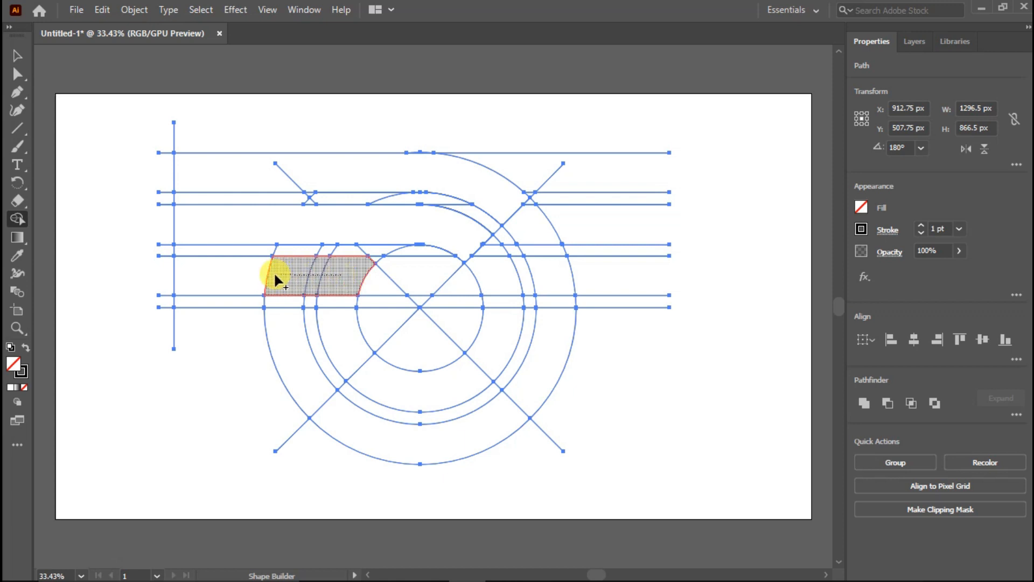
drag(276, 276, 229, 279)
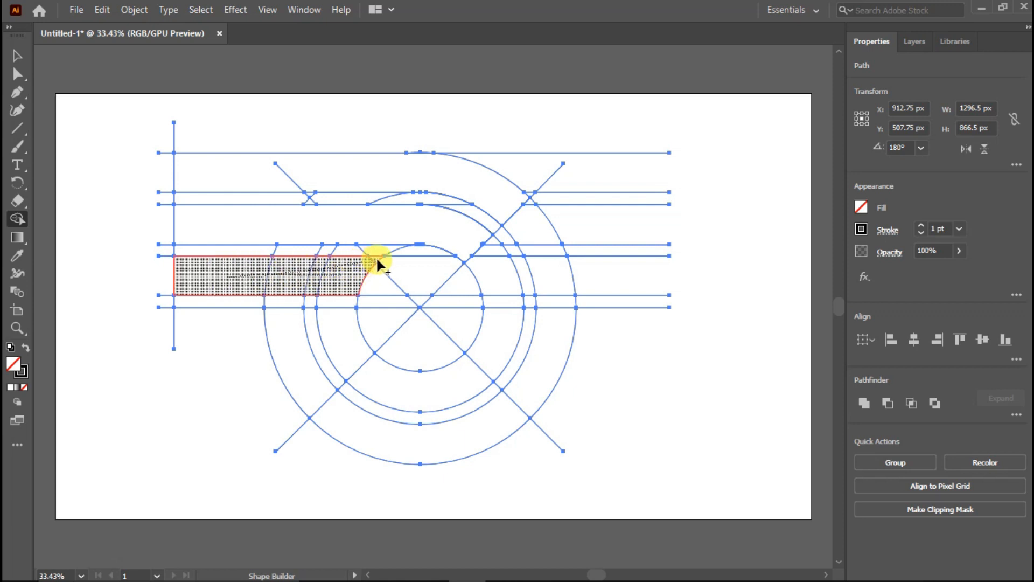
drag(377, 258, 378, 259)
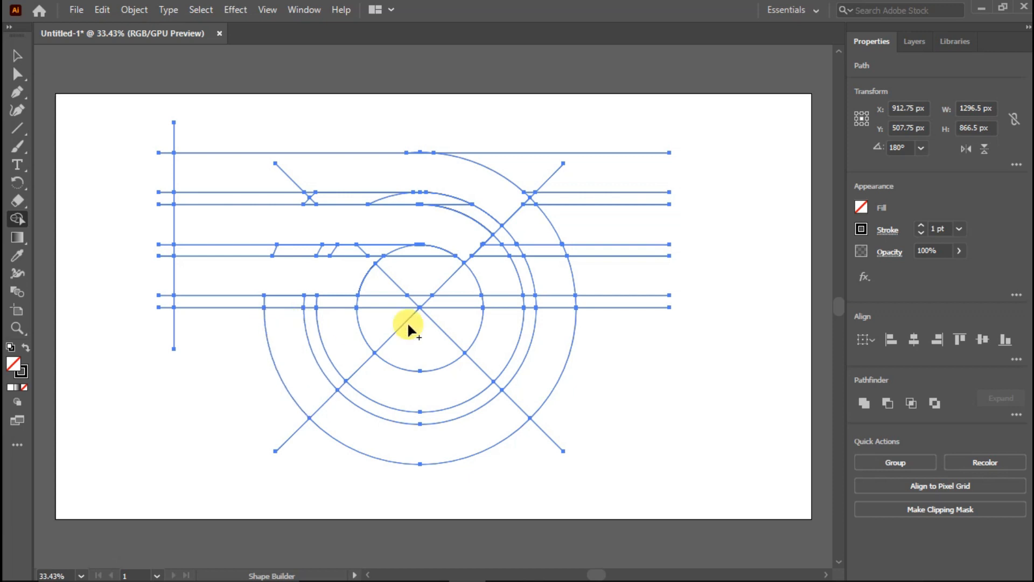
Merge the lower halves of the inner and outer rings into two arcs ending at the lower-right diagonal with Shape Builder.
mouse_move(338, 314)
mouse_down()
mouse_move(390, 374)
mouse_move(432, 381)
mouse_up()
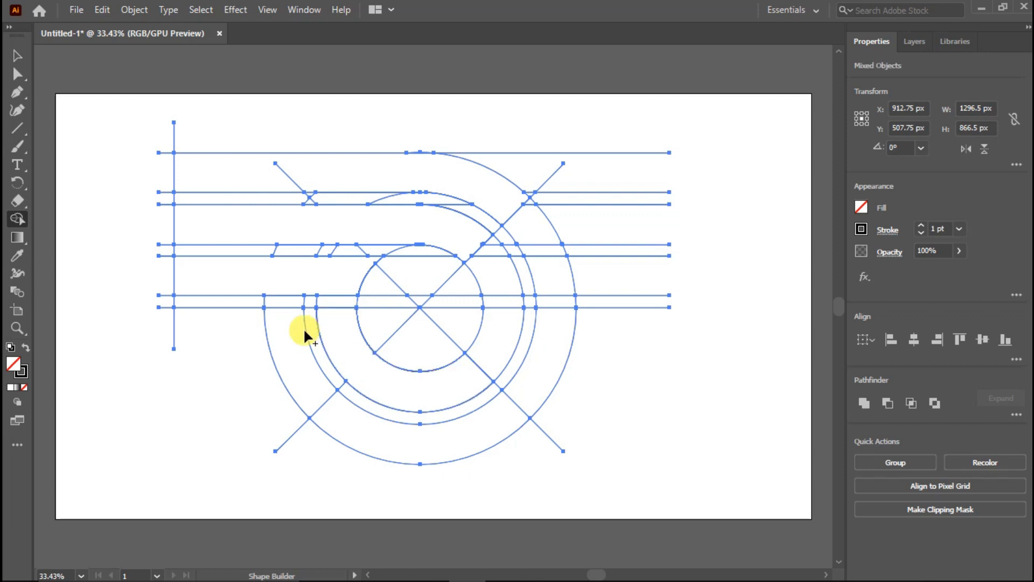
drag(288, 328, 351, 425)
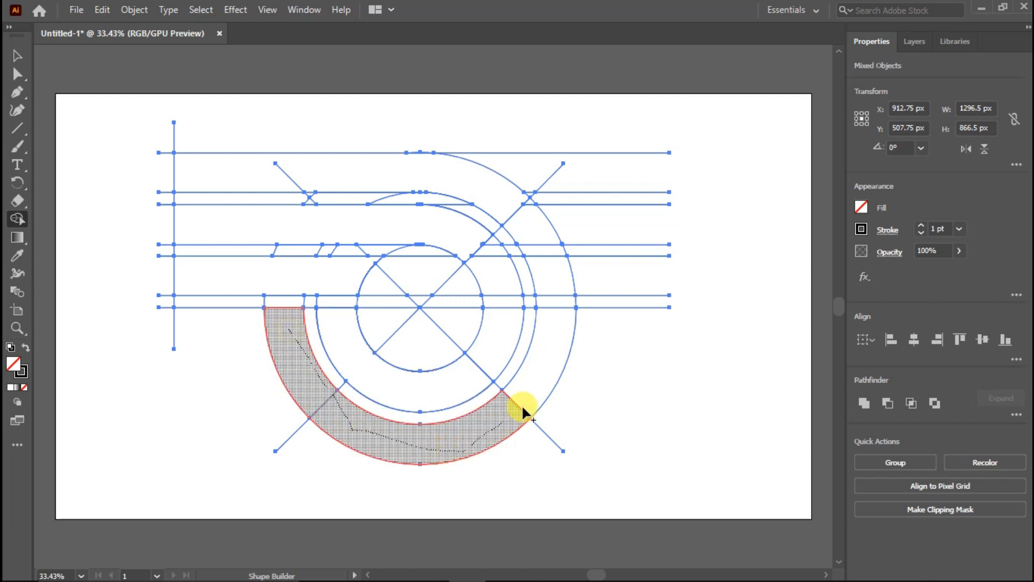
drag(515, 412, 537, 393)
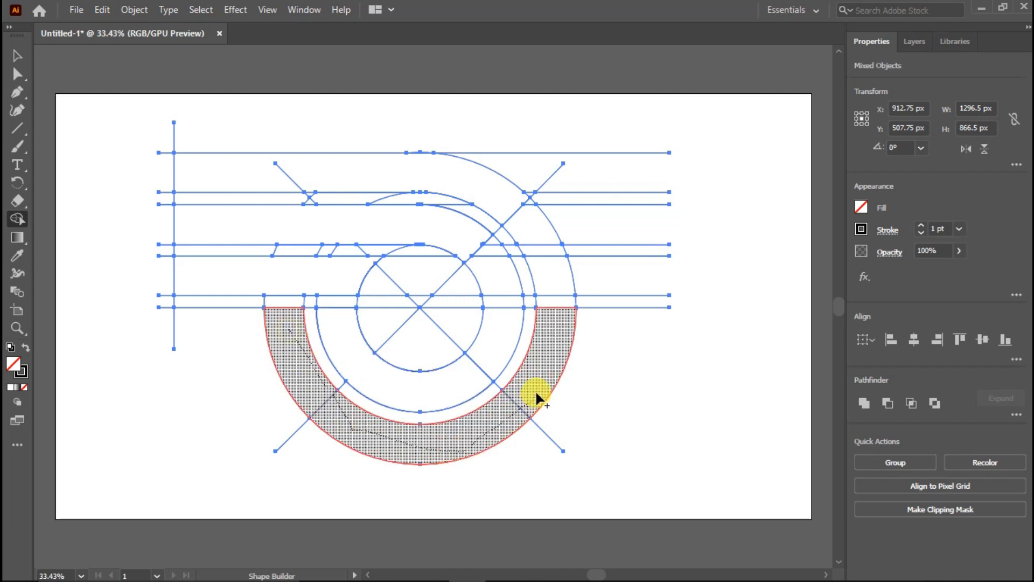
drag(535, 389, 535, 389)
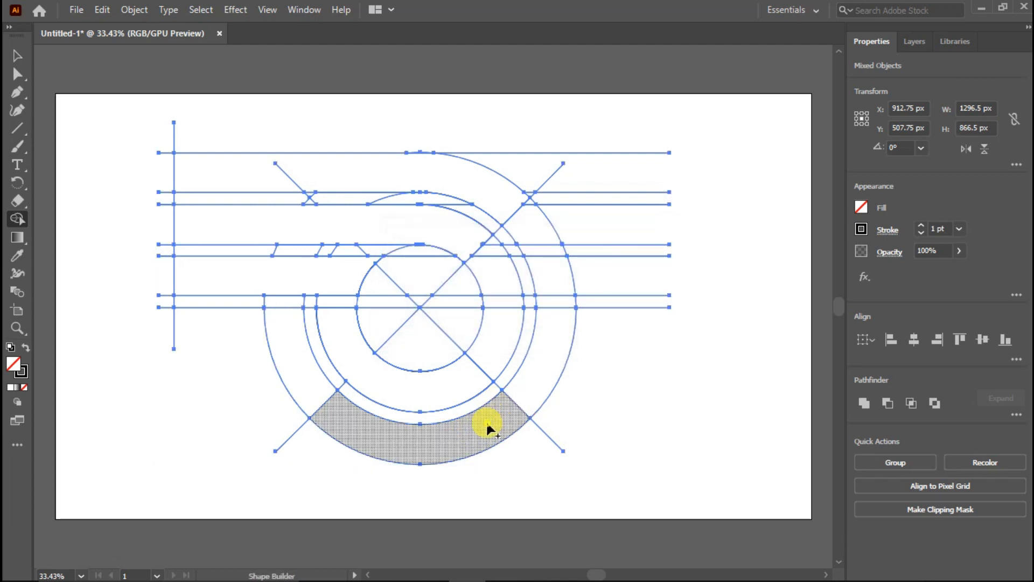
drag(312, 400, 298, 385)
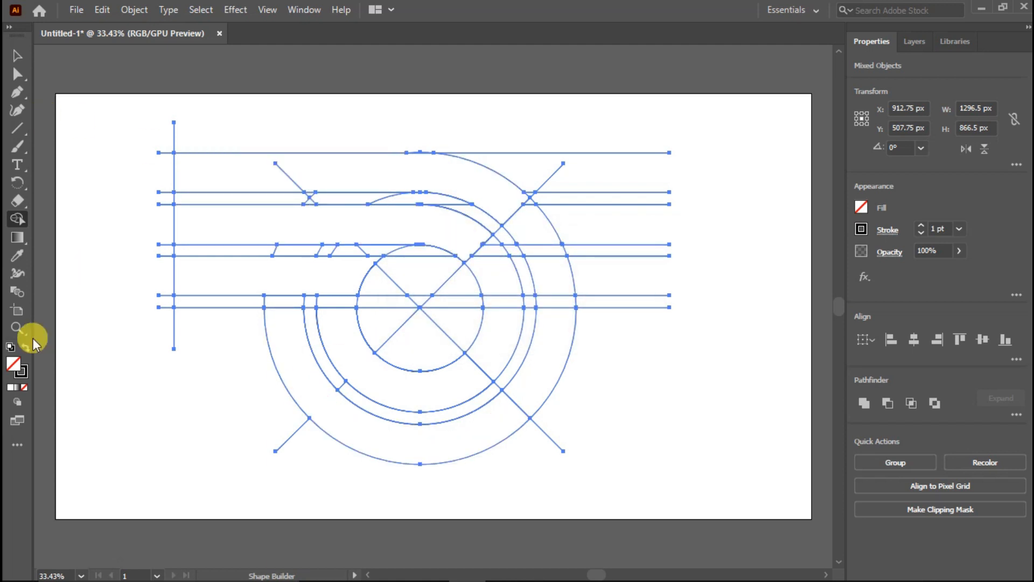
Set the fill colour to bright red.
double_click(18, 367)
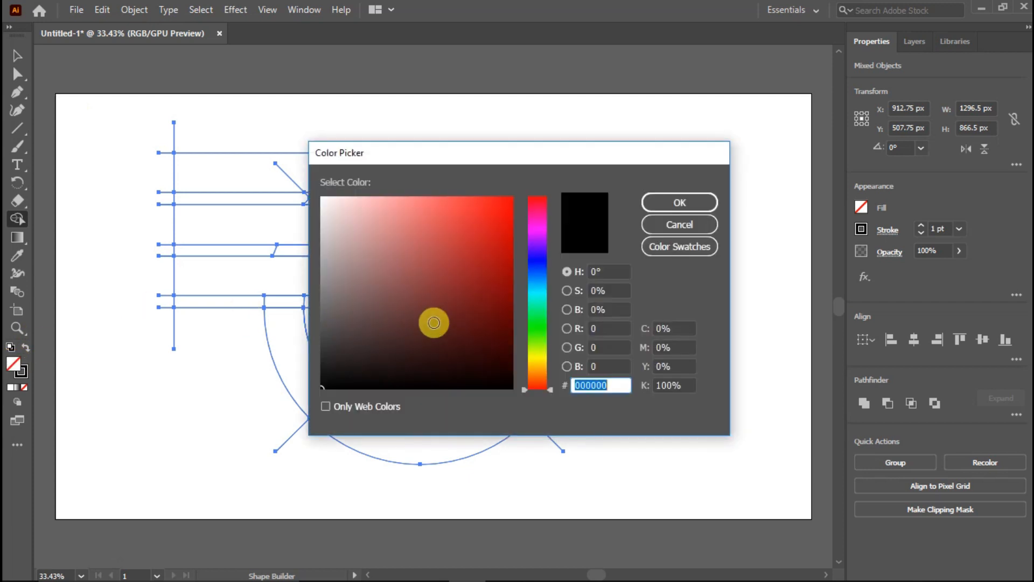
click(476, 258)
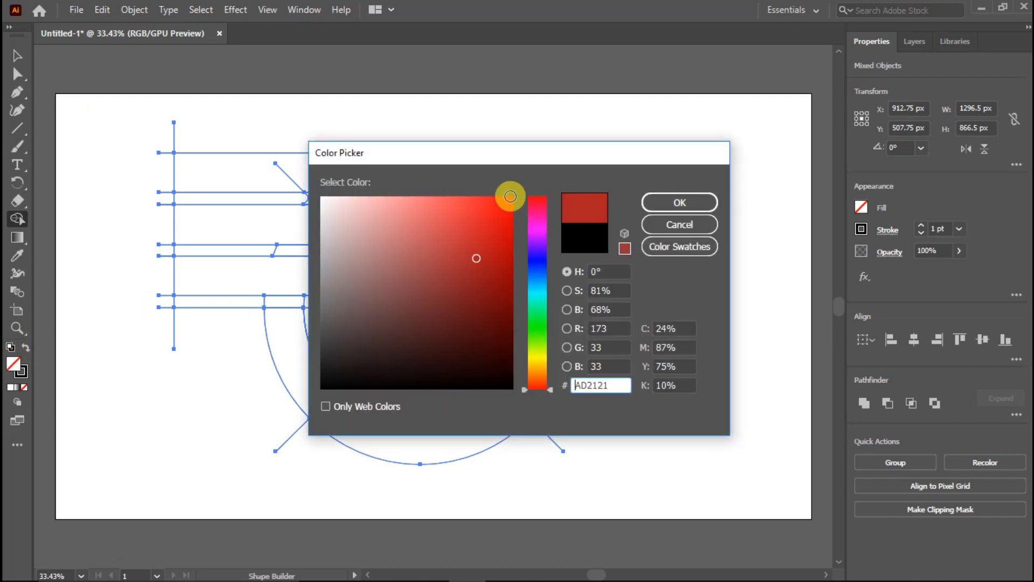
click(501, 200)
click(663, 203)
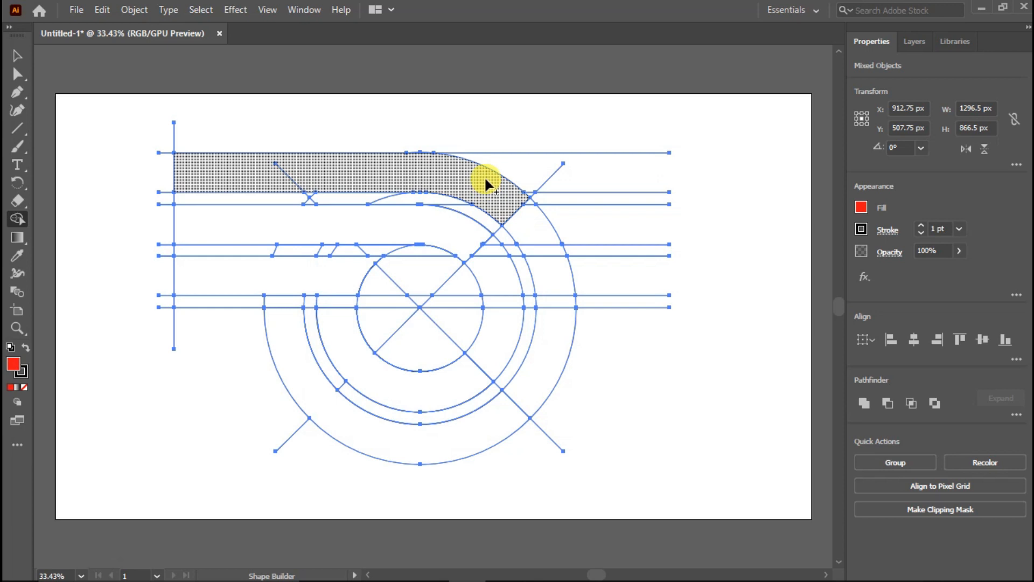
Fill the three merged bands and the two lower arcs with the red colour, and deselect the artwork.
click(479, 176)
click(438, 234)
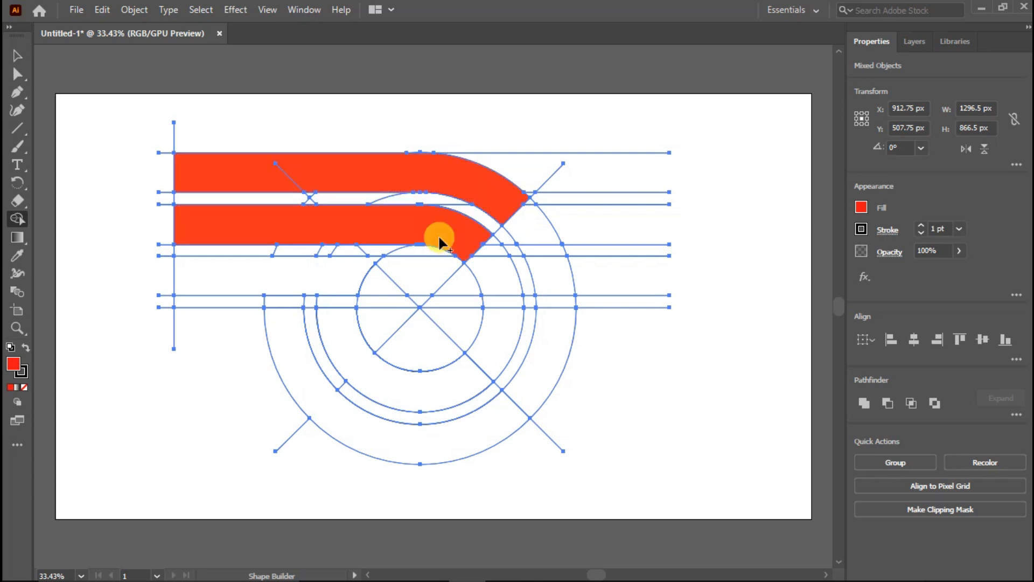
click(328, 281)
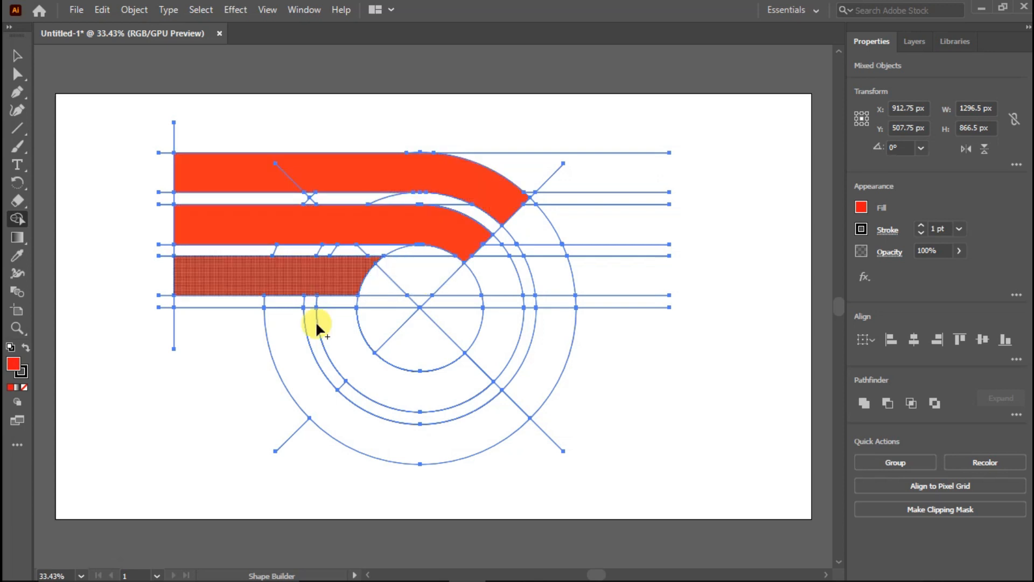
click(297, 346)
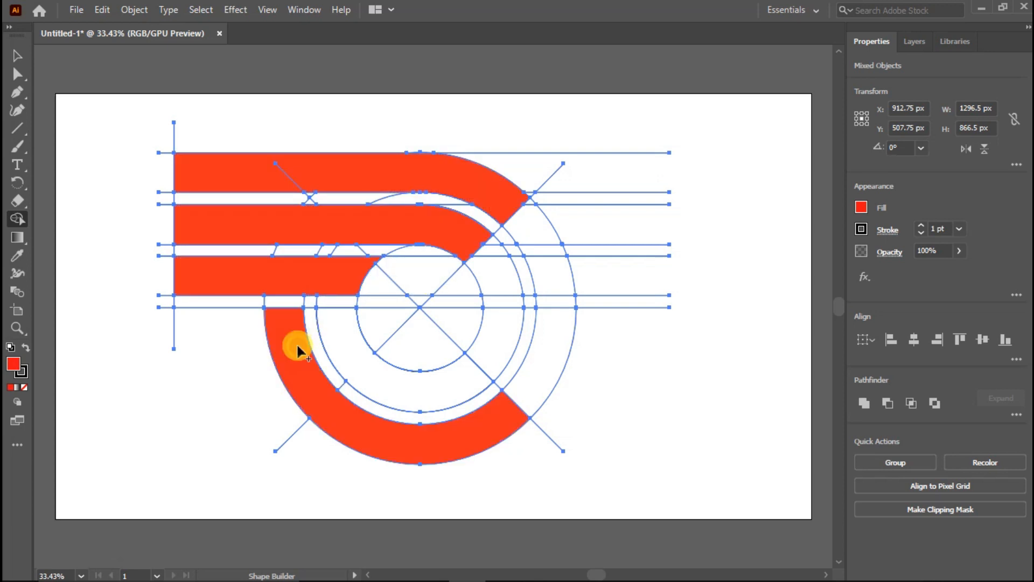
click(349, 343)
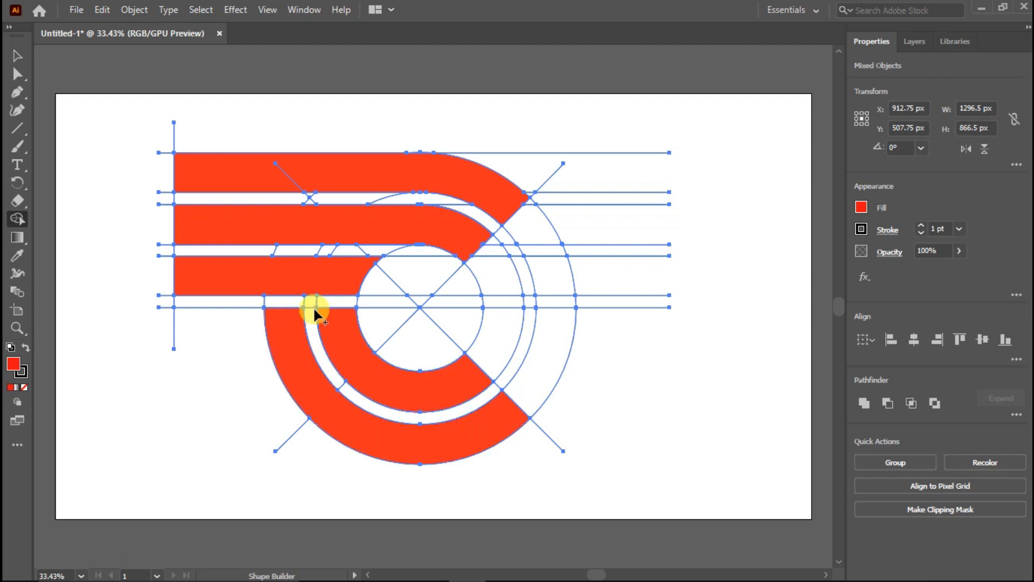
click(17, 55)
click(106, 108)
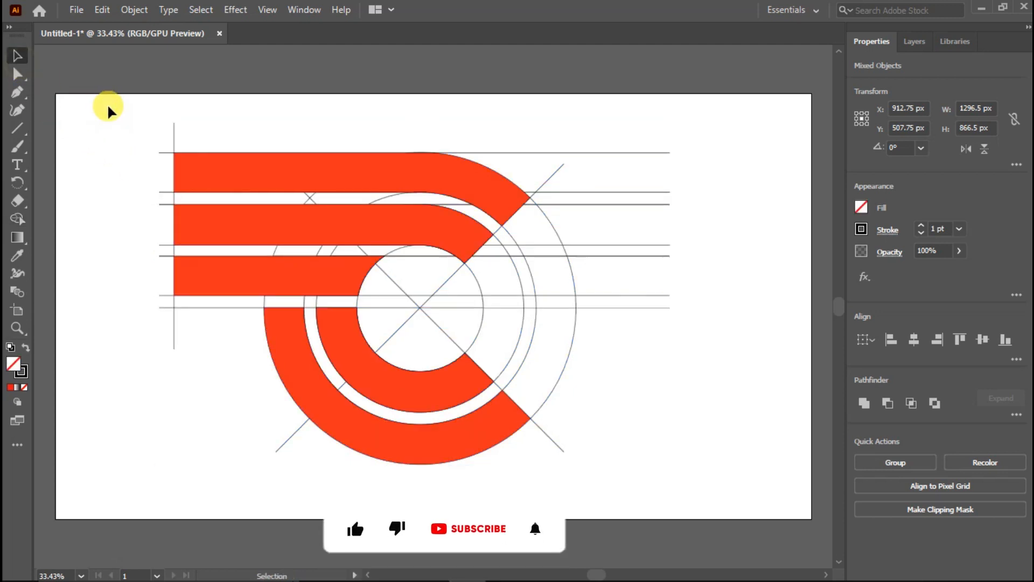
Move the five red shapes together to the lower-right corner of the artboard and scale them proportionally to about 302 px wide.
click(256, 168)
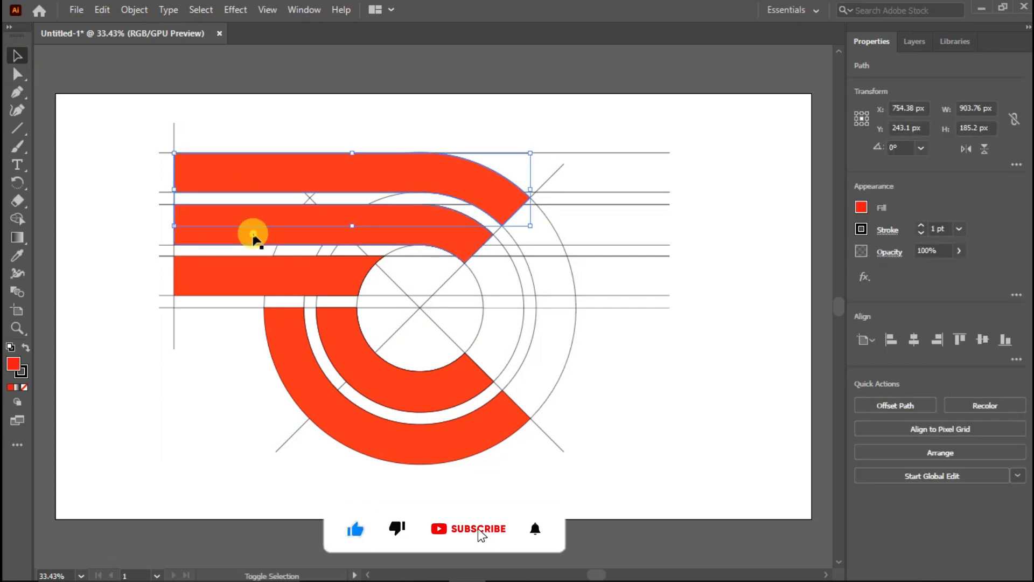
shift+click(249, 281)
shift+click(356, 351)
shift+click(302, 358)
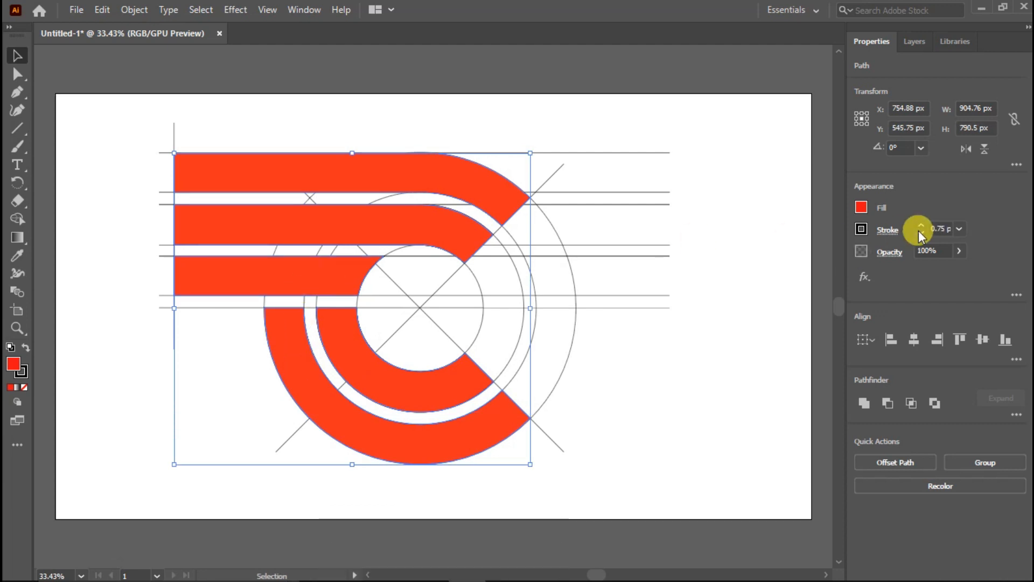
drag(450, 223, 694, 314)
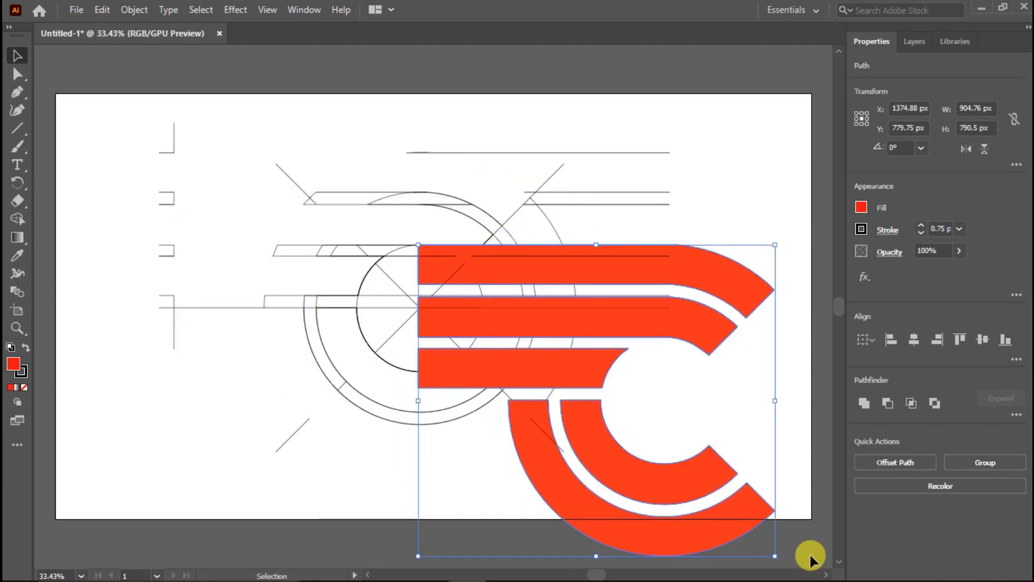
drag(775, 557, 655, 461)
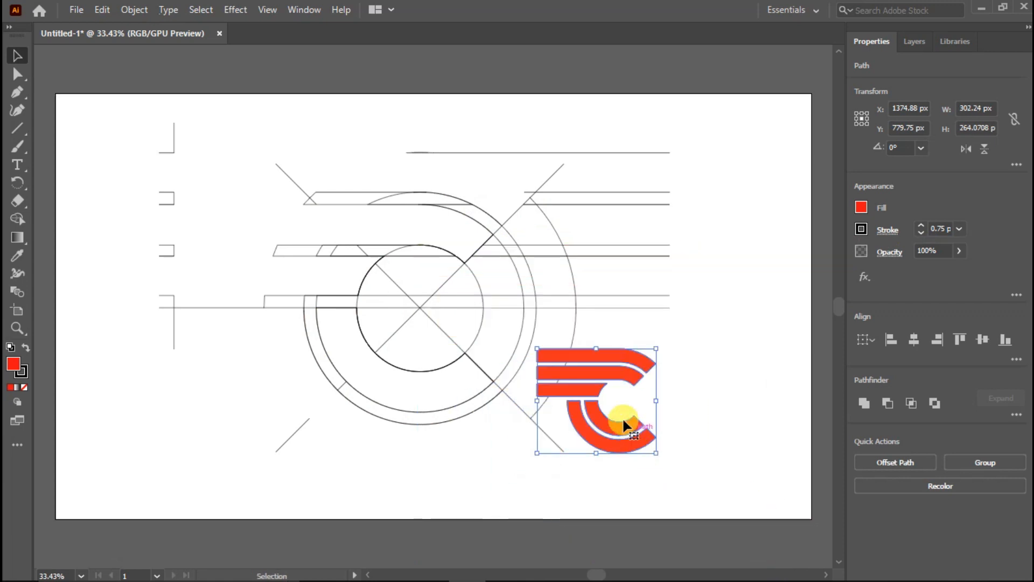
drag(591, 388, 711, 419)
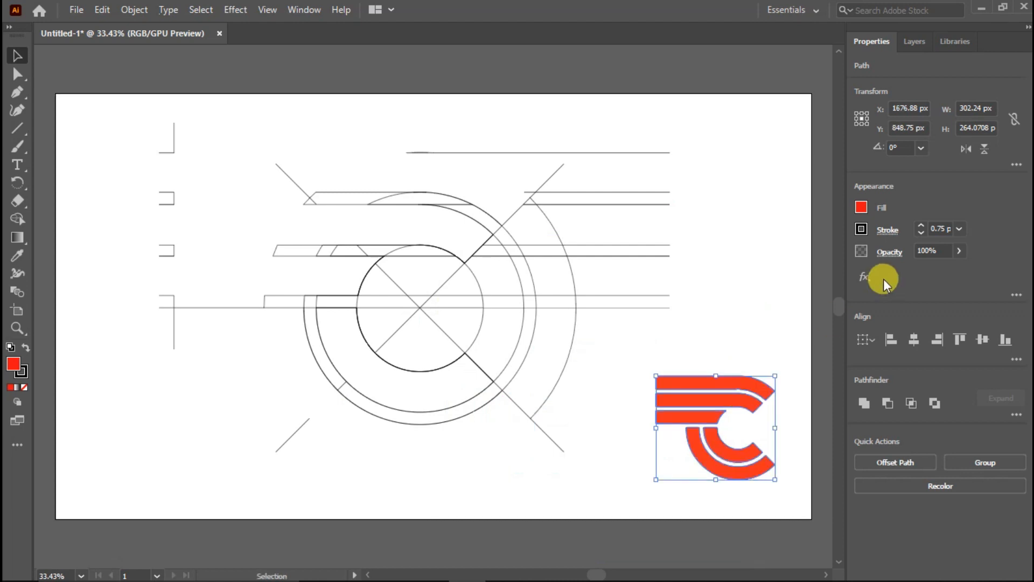
Remove the stroke from the red logo shapes and delete all the leftover construction lines and circles.
click(922, 233)
drag(458, 323, 629, 486)
key(Delete)
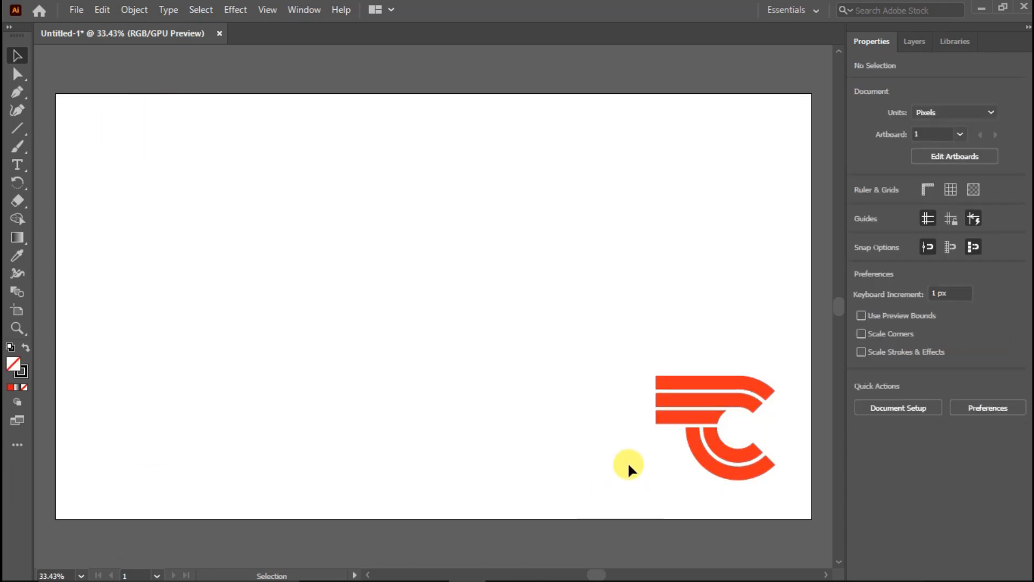
Move the five red logo shapes to the middle of the artboard, scale them proportionally to about 815 px wide, and deselect them.
drag(613, 343, 796, 494)
mouse_move(712, 411)
mouse_down()
mouse_move(369, 251)
mouse_move(401, 254)
mouse_up()
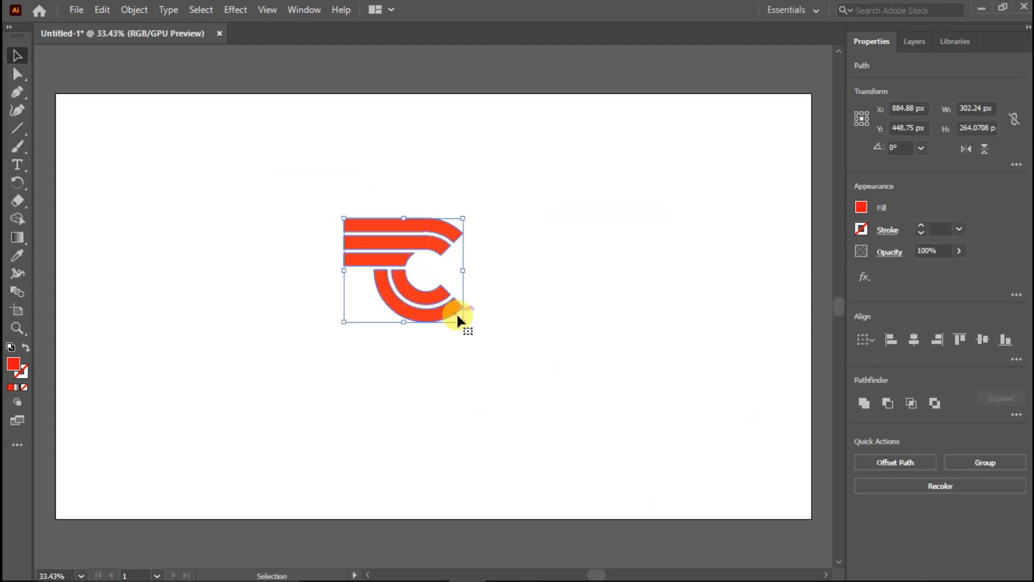
drag(463, 322, 566, 411)
drag(438, 345, 445, 380)
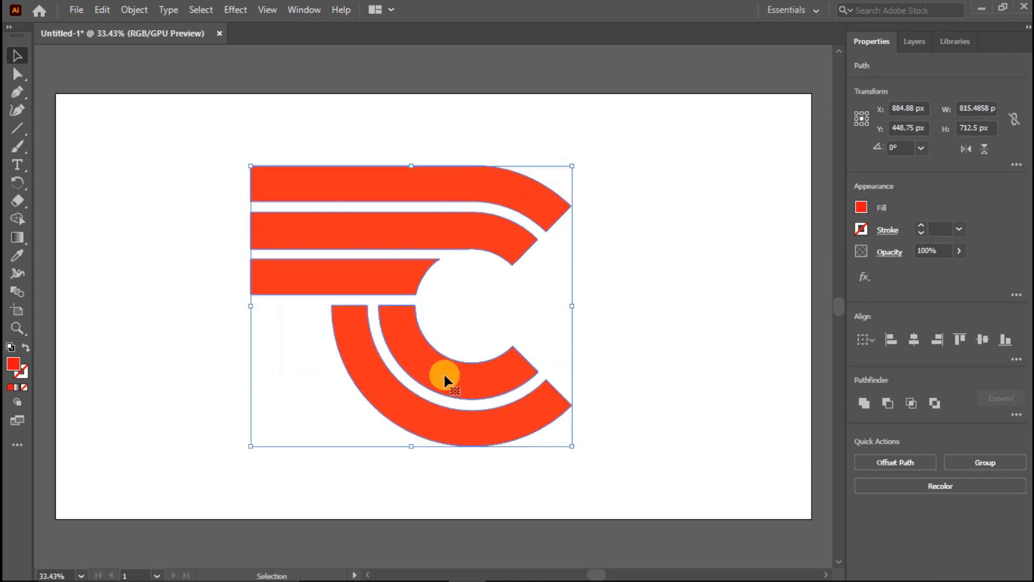
click(123, 290)
Round the lower-left corner of each of the three red bands to its maximum radius, about 90 px.
click(20, 78)
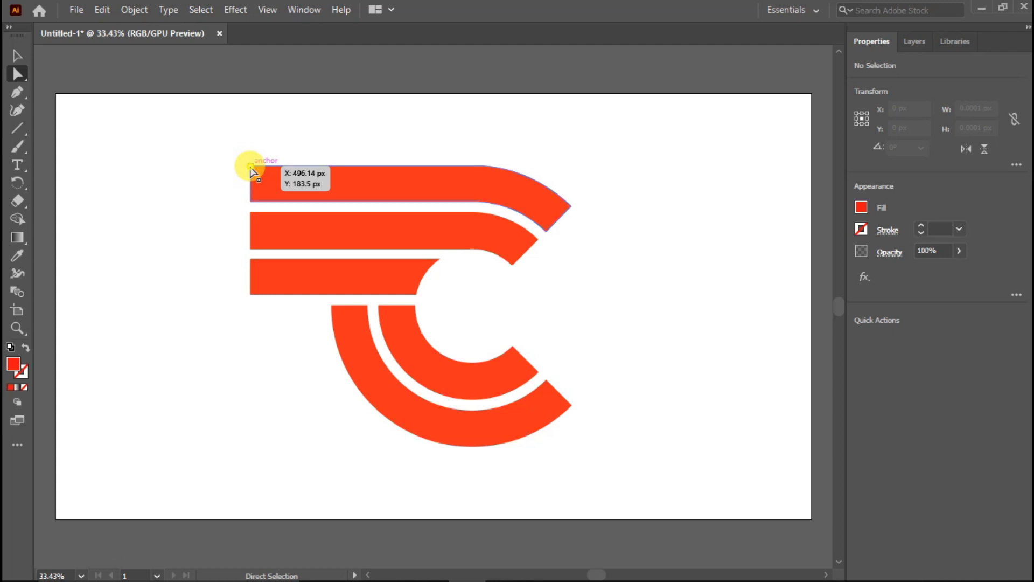
click(250, 168)
drag(261, 181, 324, 155)
click(251, 202)
click(261, 237)
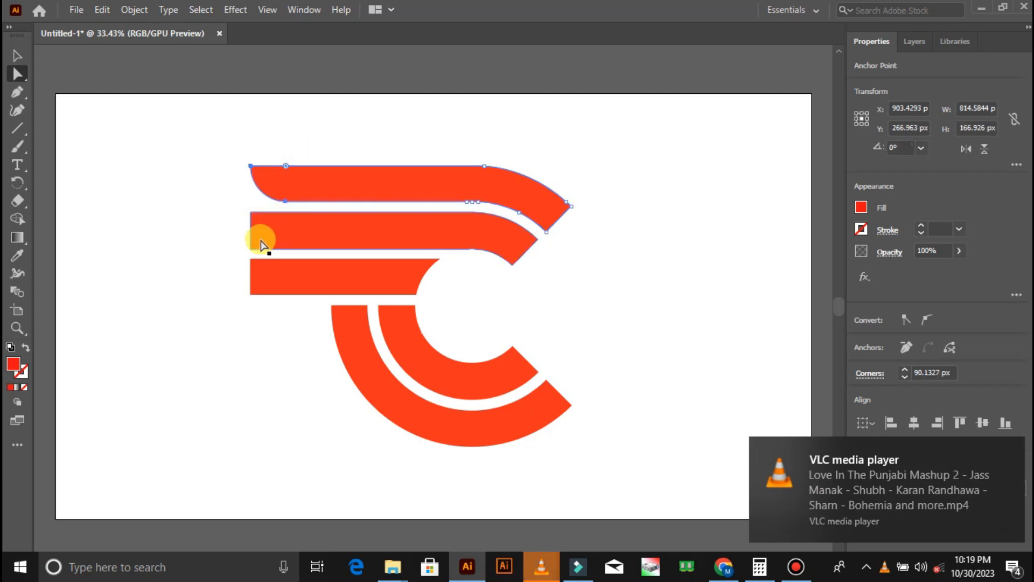
drag(261, 239, 330, 208)
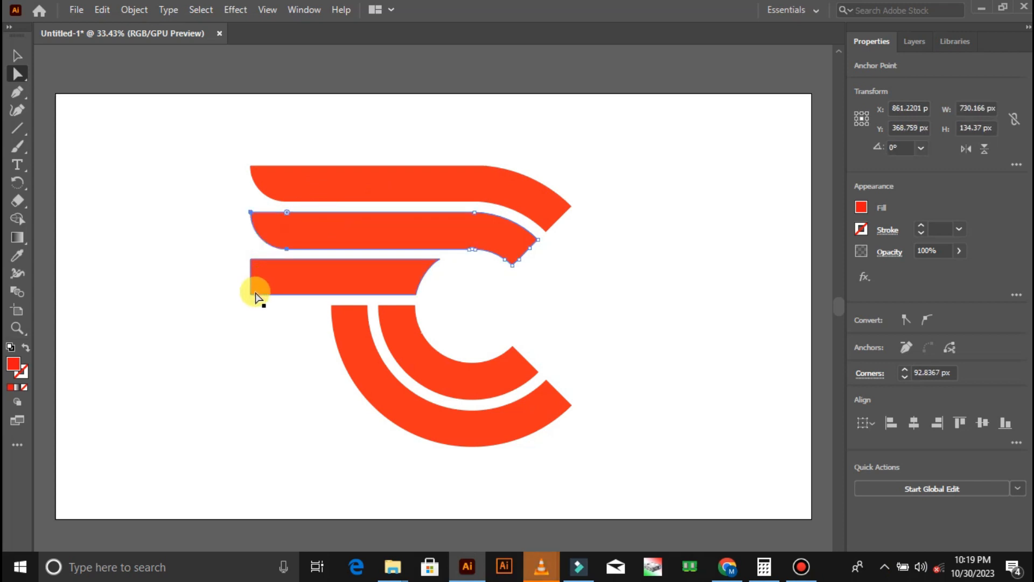
click(262, 288)
drag(263, 288, 346, 261)
click(20, 58)
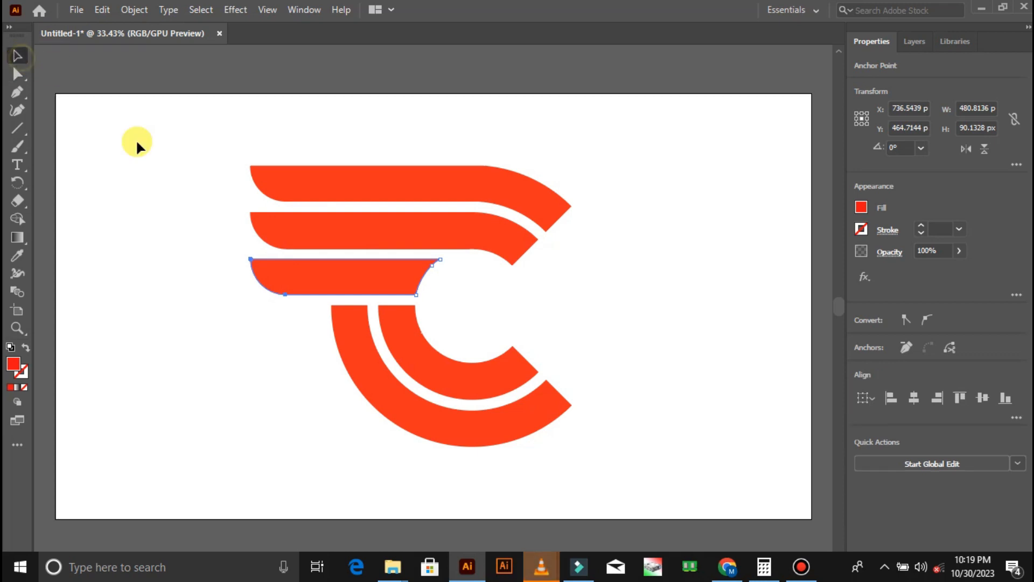
click(192, 229)
Shift the whole logo slightly up and to the left and scale it proportionally to about 685 px wide.
drag(199, 157, 623, 461)
drag(485, 390, 430, 378)
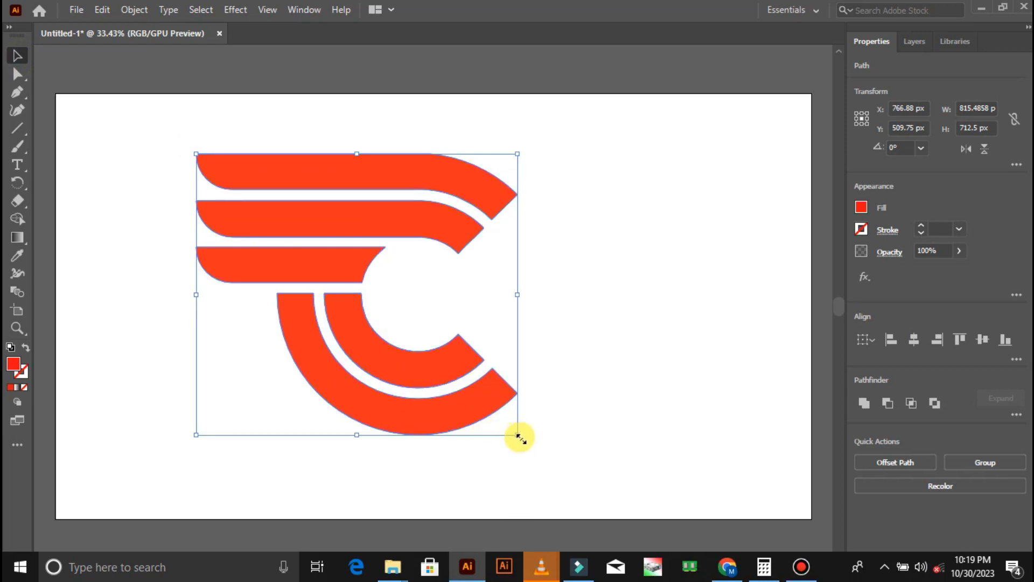
drag(518, 436, 491, 412)
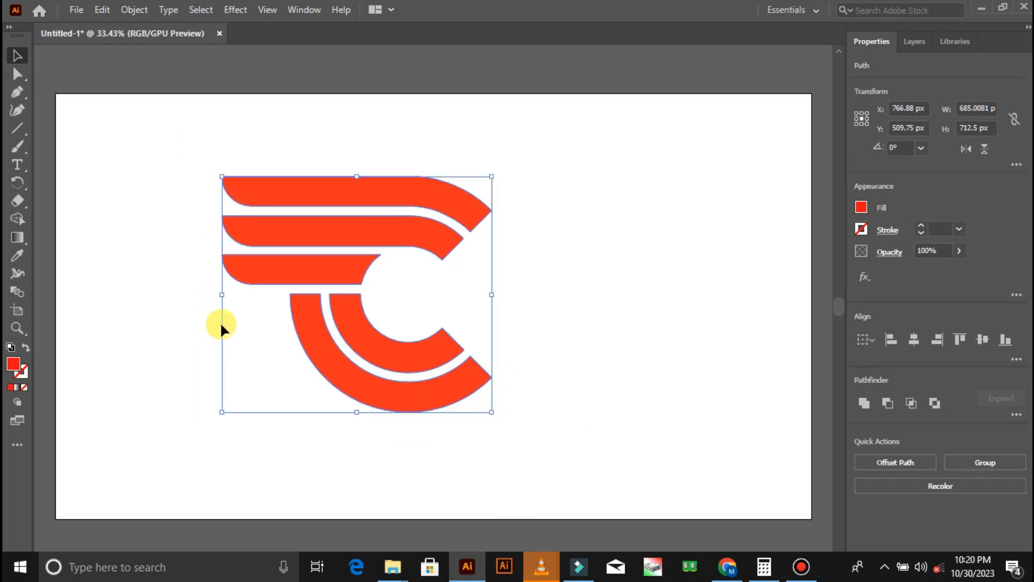
Try a white-to-black linear gradient on the third band, shift it to the right, and undo it.
click(18, 237)
click(335, 262)
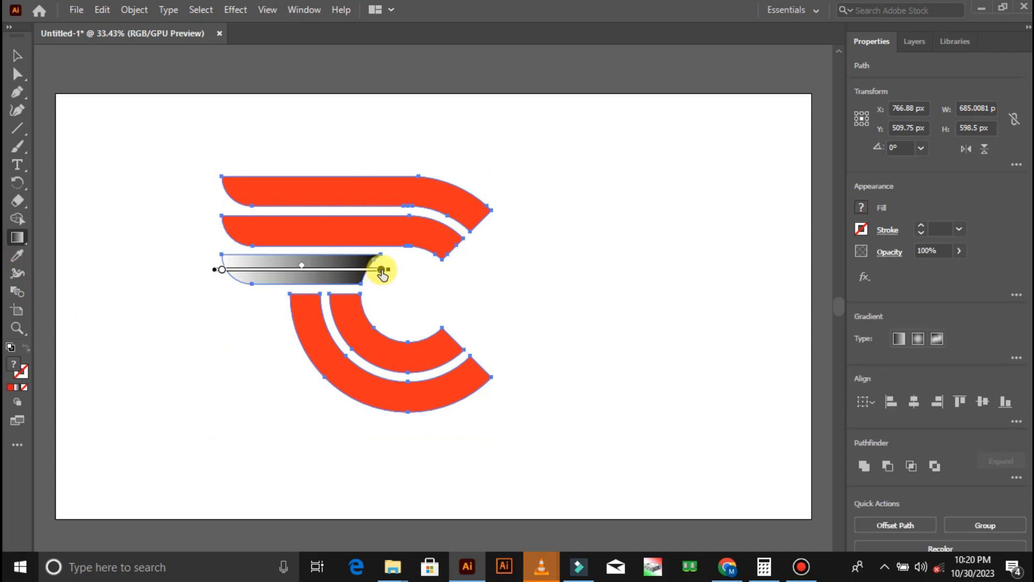
click(382, 270)
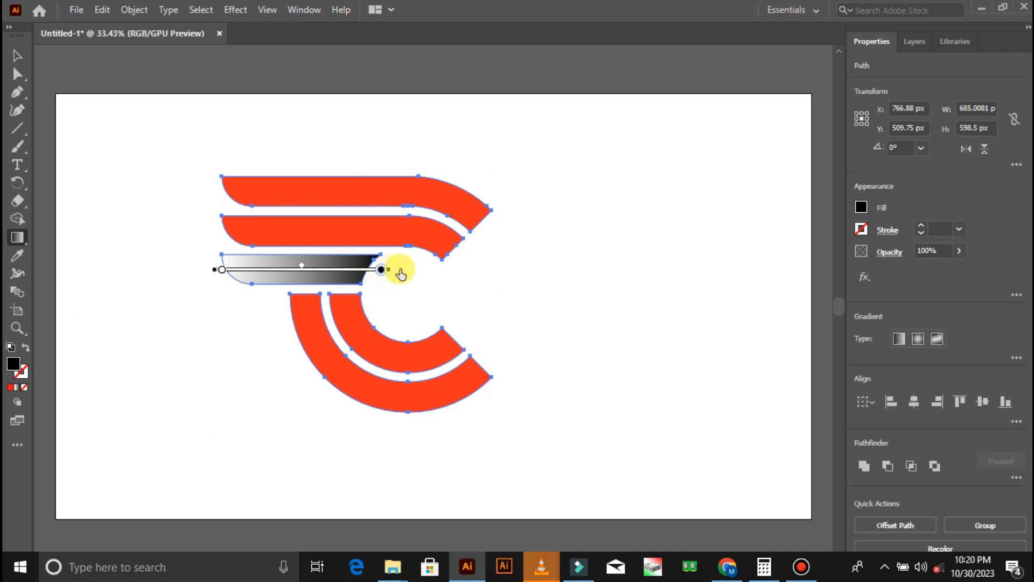
mouse_move(214, 269)
mouse_down()
mouse_move(173, 272)
mouse_move(273, 296)
mouse_move(253, 282)
mouse_up()
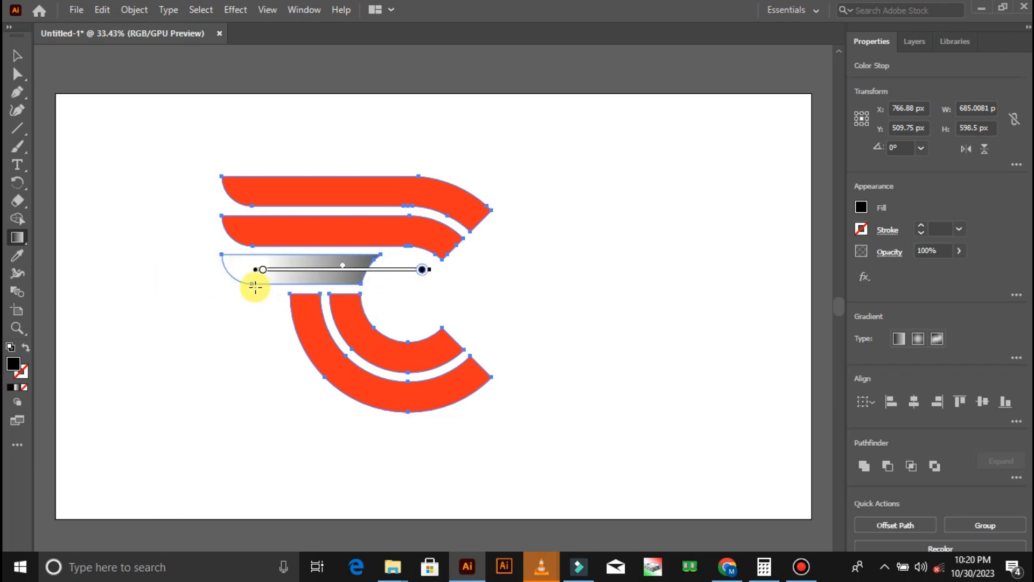
double_click(423, 270)
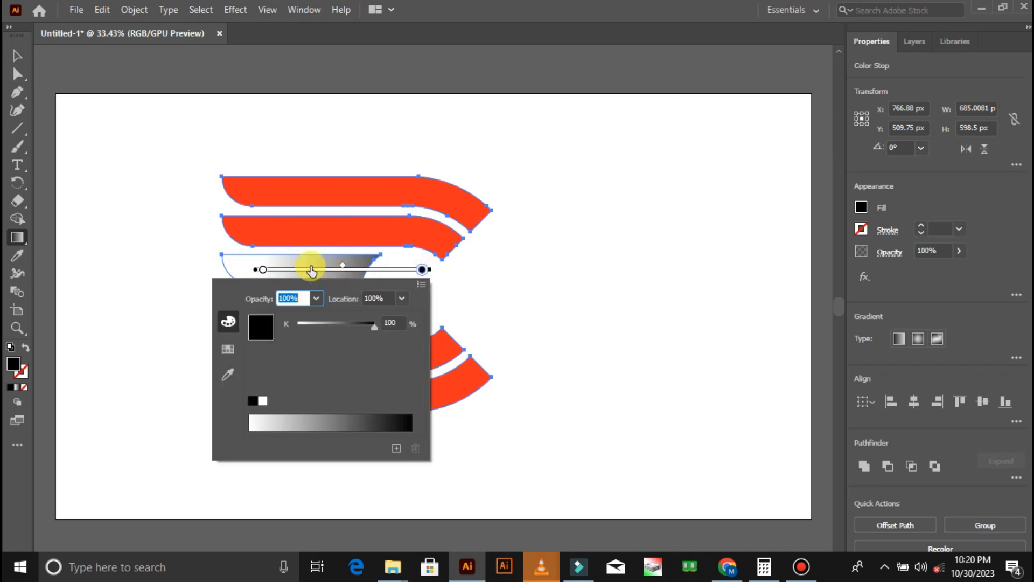
click(16, 58)
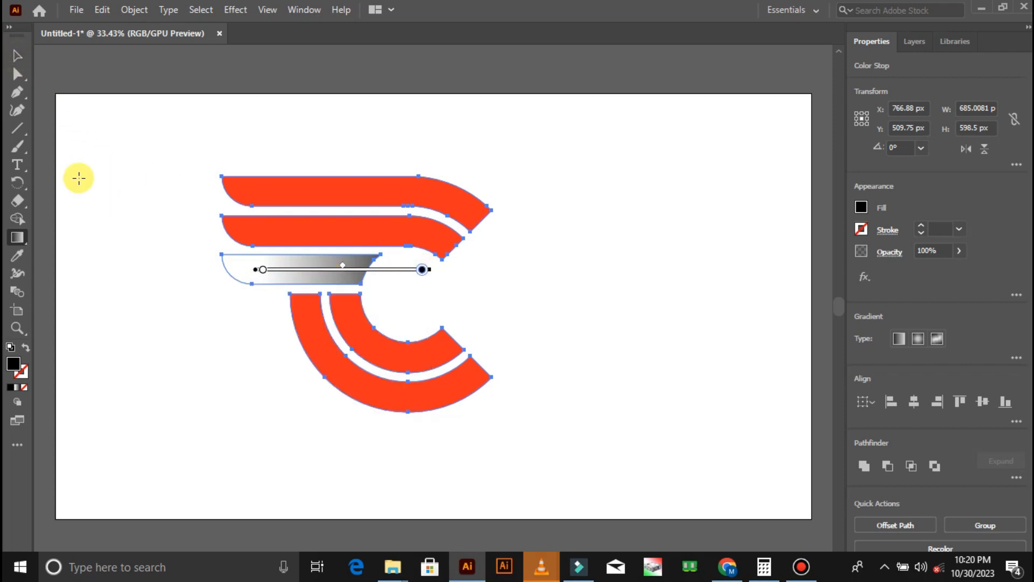
click(115, 145)
click(17, 57)
click(113, 153)
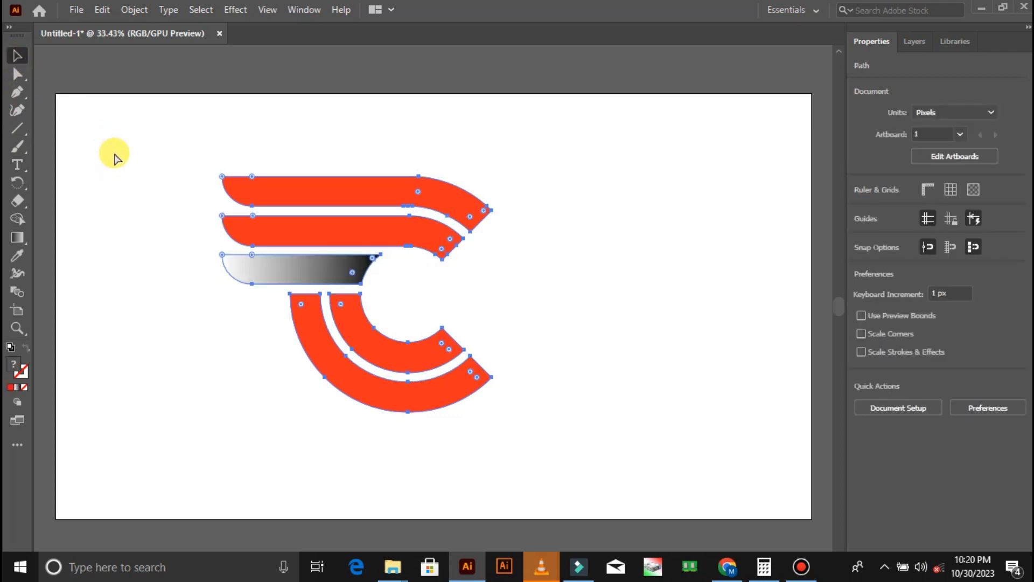
key(ctrl+z)
Select all five red logo shapes and group them.
click(174, 136)
drag(175, 136, 548, 432)
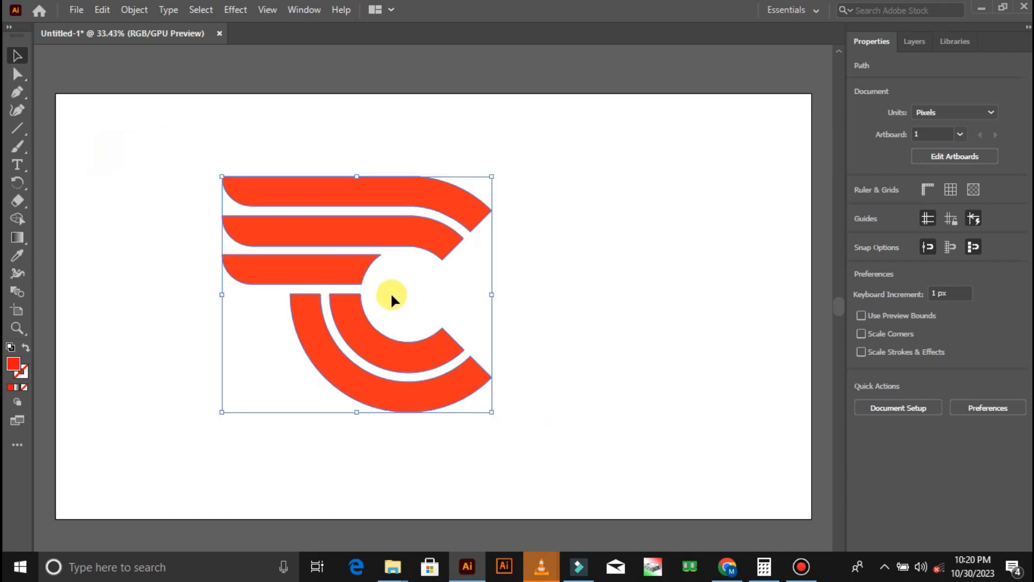
right_click(354, 269)
click(395, 358)
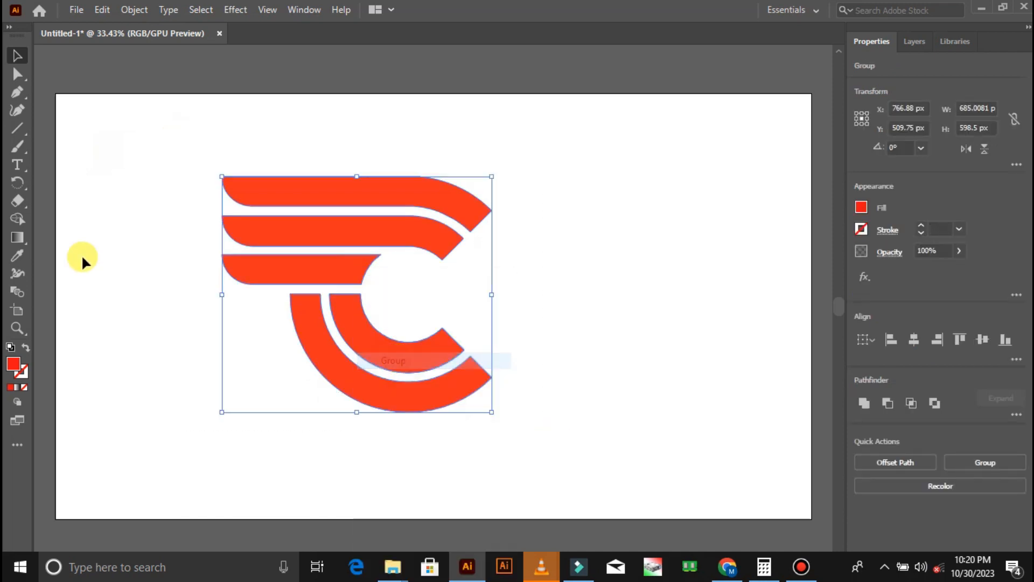
Apply the default white-to-black linear gradient separately to each of the three bands and both arcs.
click(18, 238)
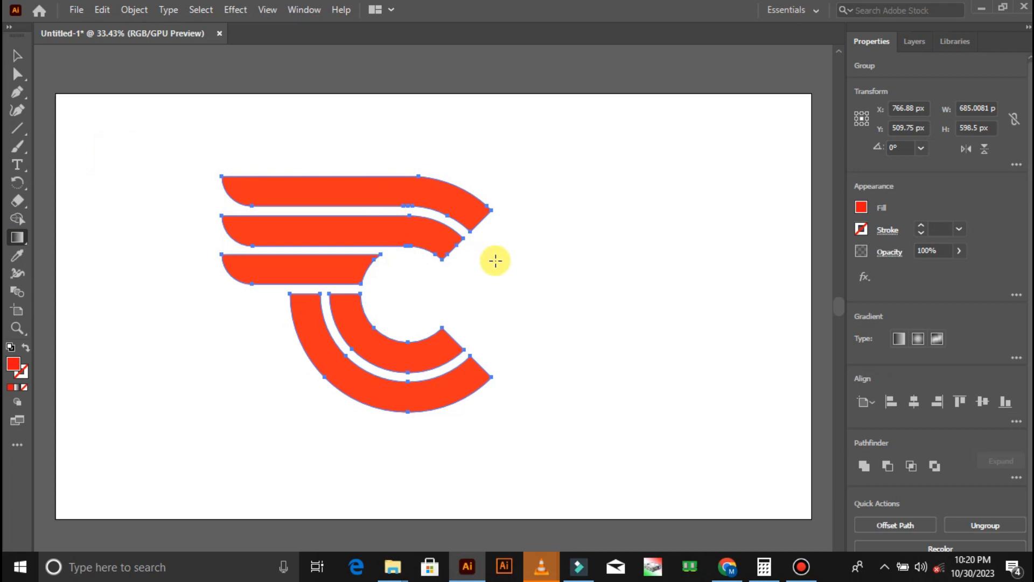
click(437, 231)
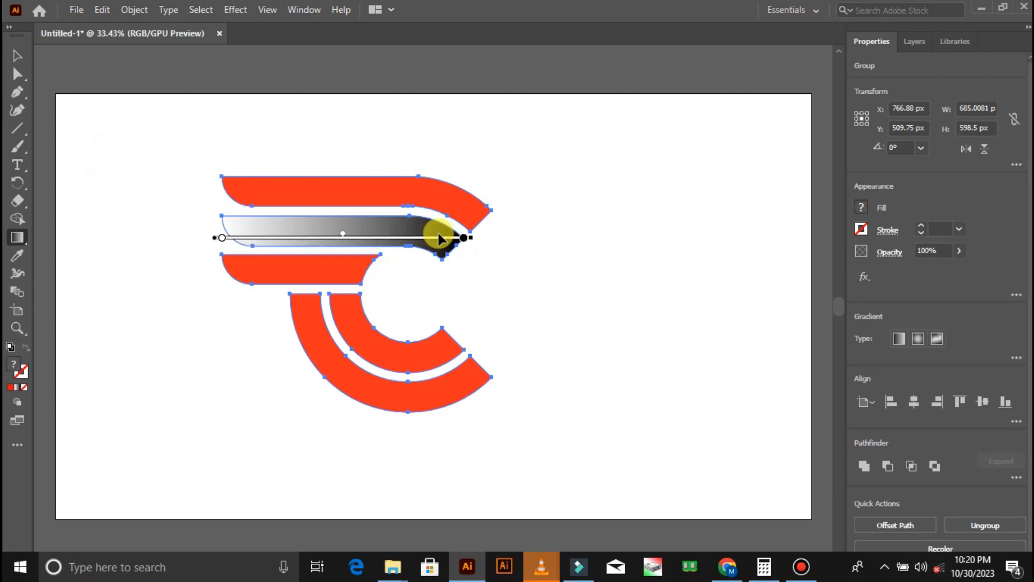
click(438, 201)
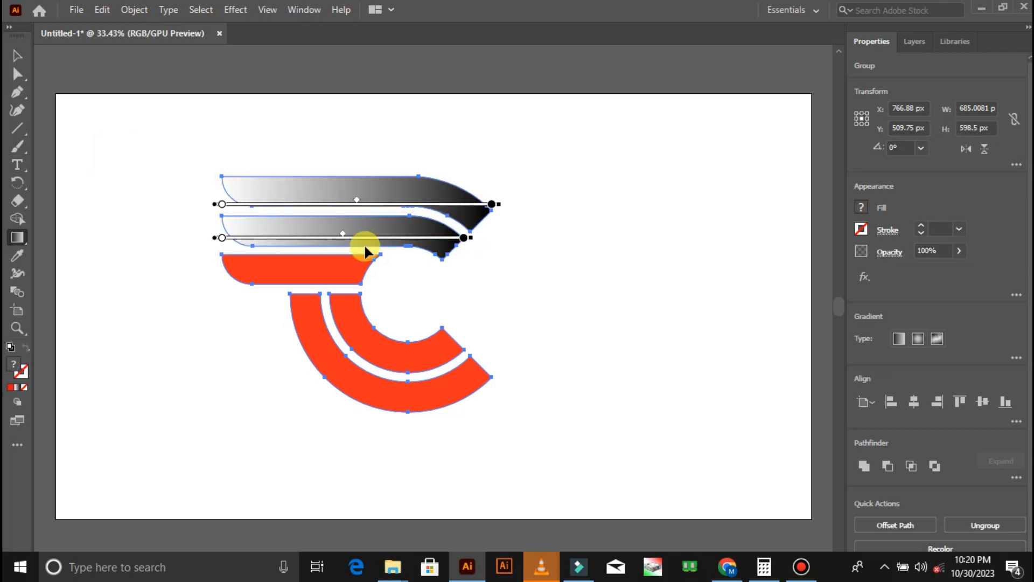
click(336, 273)
click(303, 343)
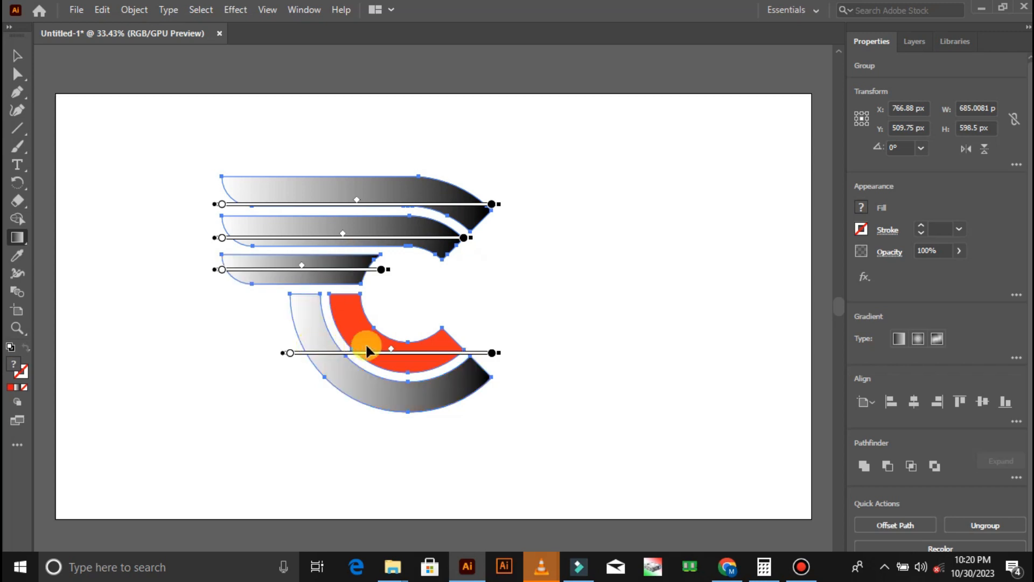
click(385, 340)
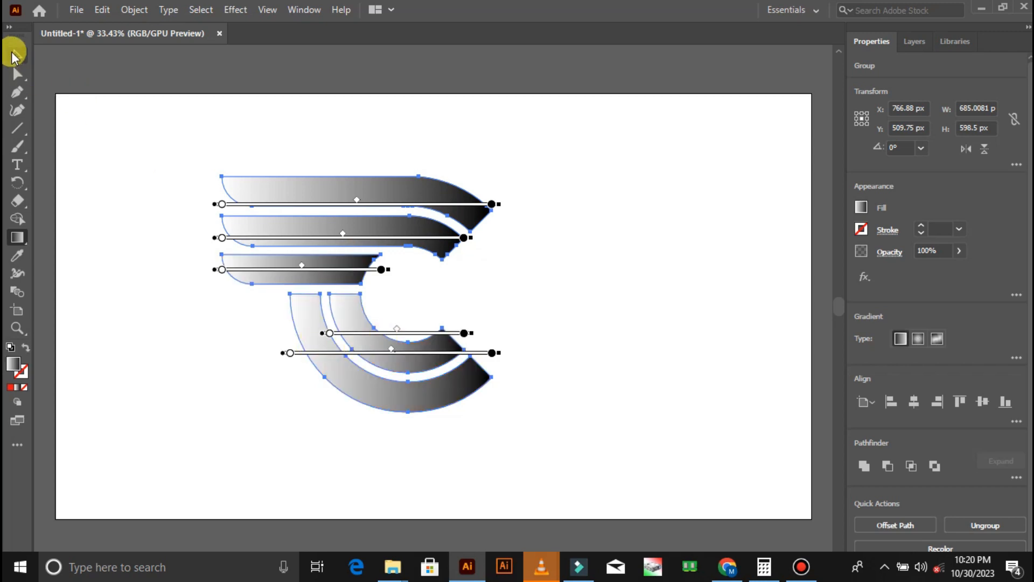
Change the black end stop of the gradient on each of the three bands to the RGB Red swatch.
double_click(491, 205)
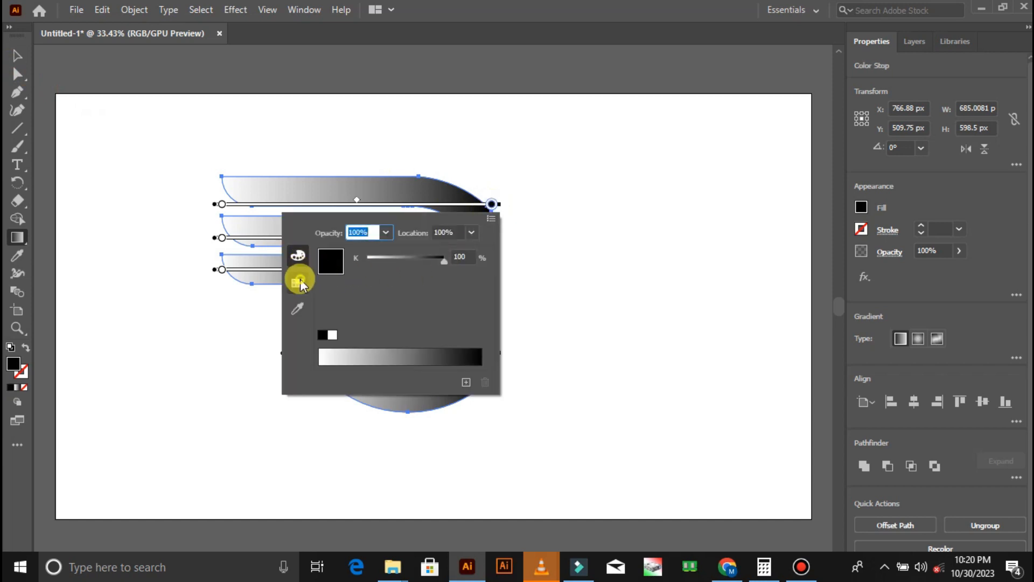
click(299, 282)
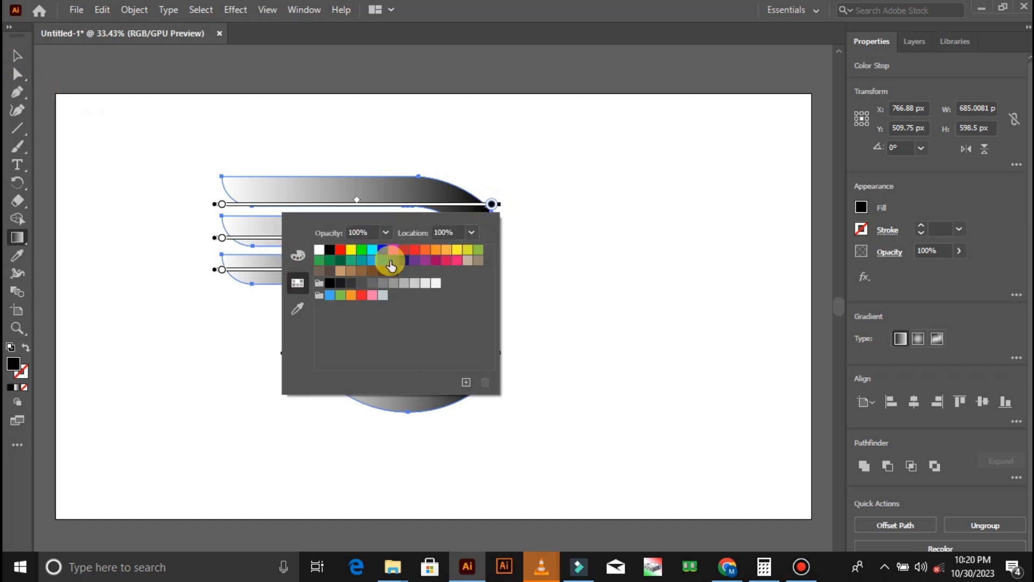
click(339, 250)
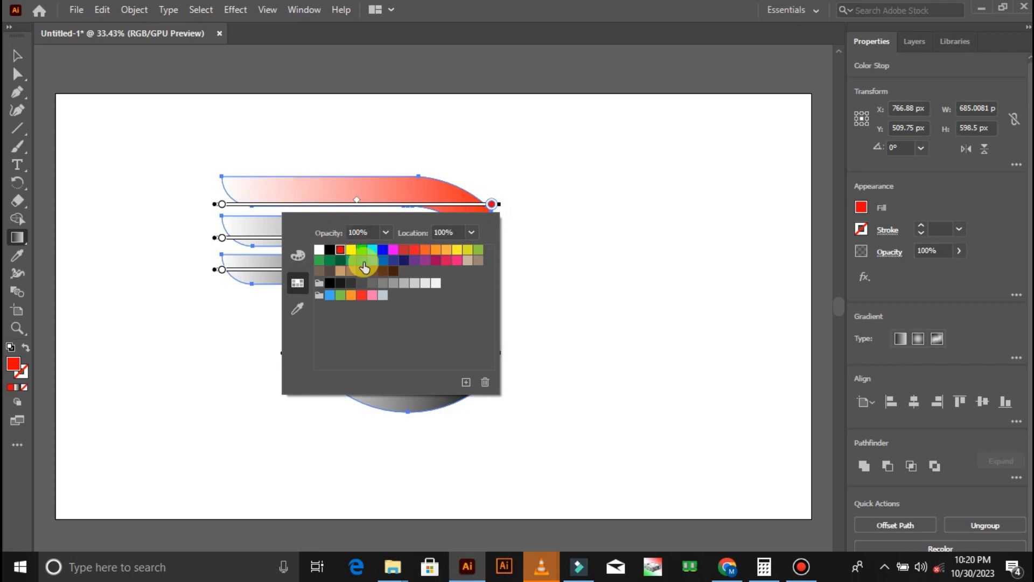
click(222, 204)
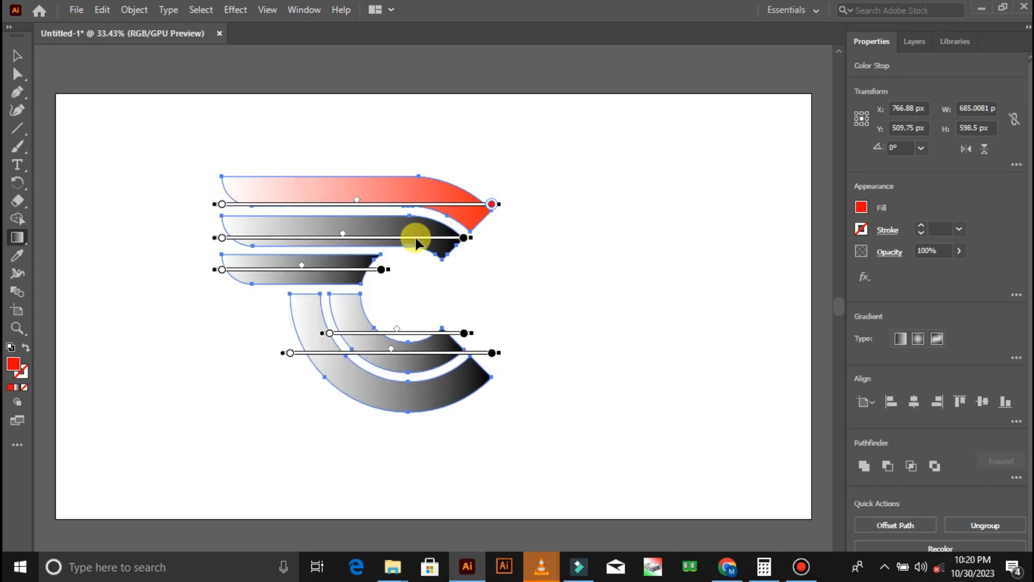
double_click(462, 242)
click(312, 284)
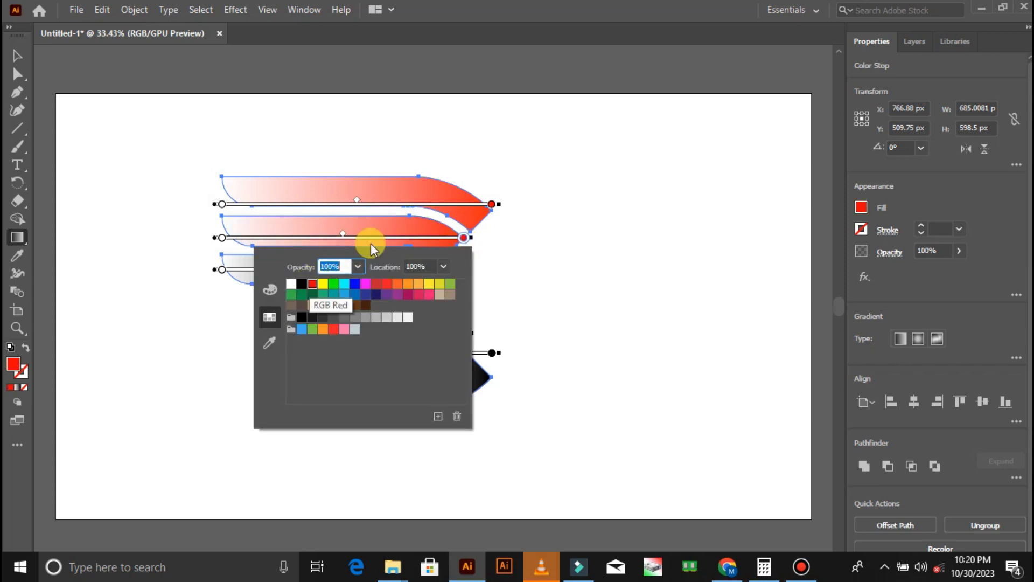
click(406, 211)
double_click(382, 270)
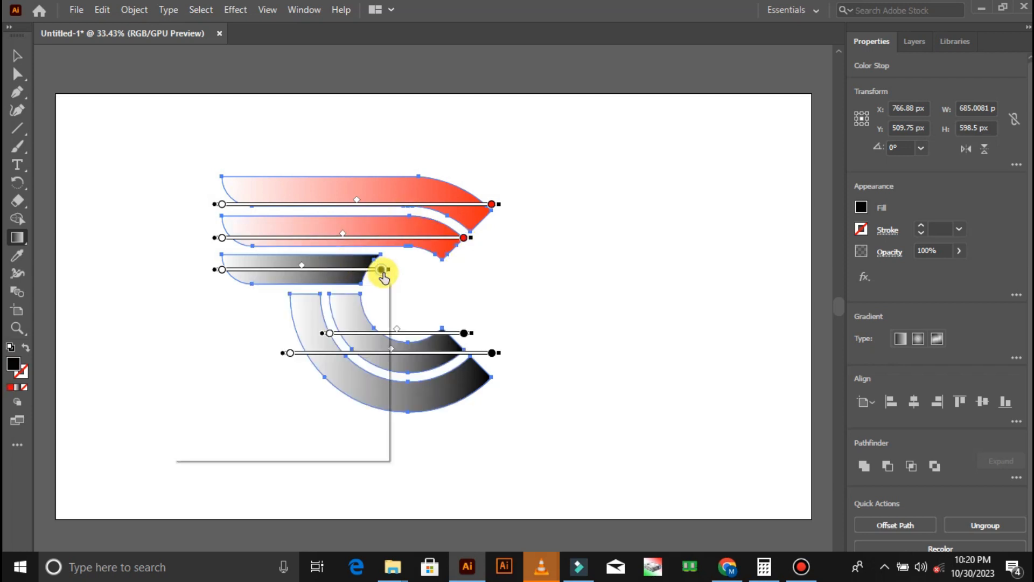
click(233, 319)
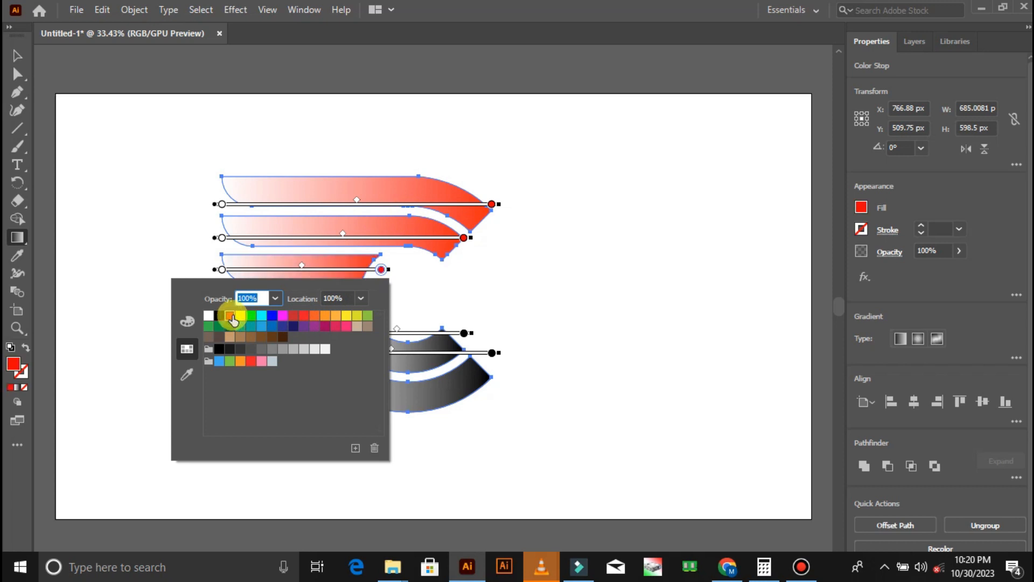
click(450, 270)
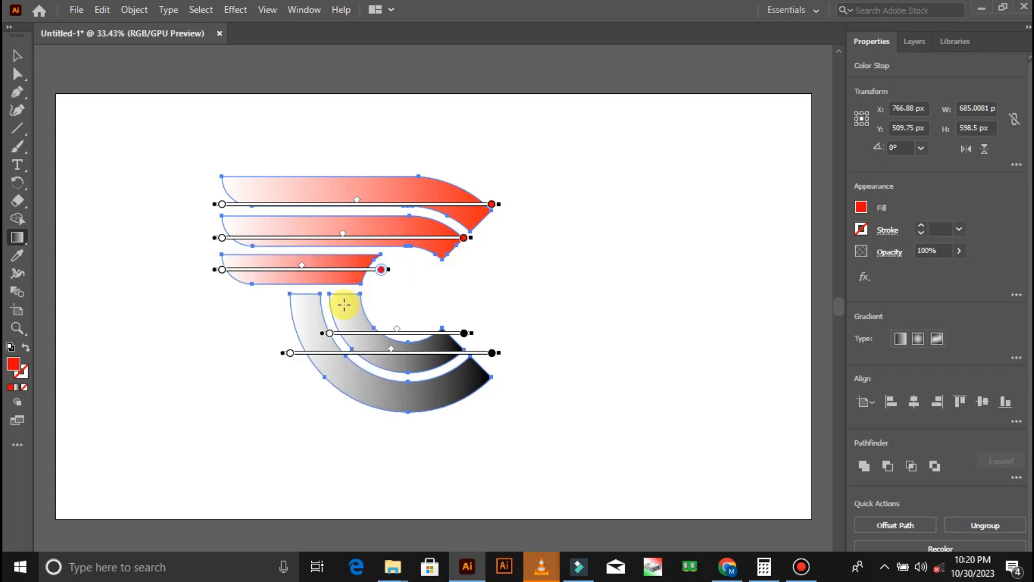
Change the black end stop of the gradient on the inner and outer arcs to the RGB Red swatch.
double_click(463, 334)
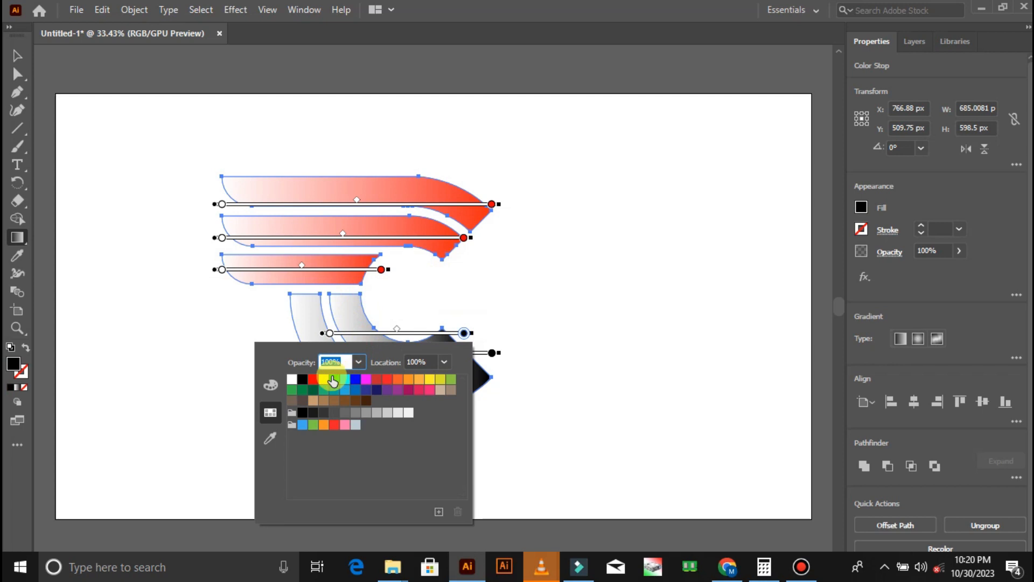
click(313, 378)
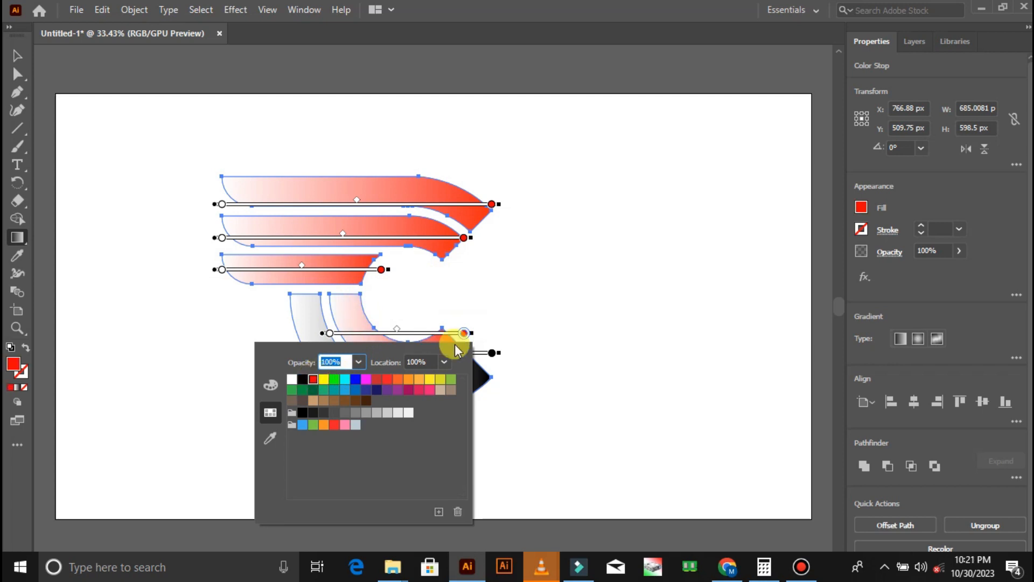
click(492, 354)
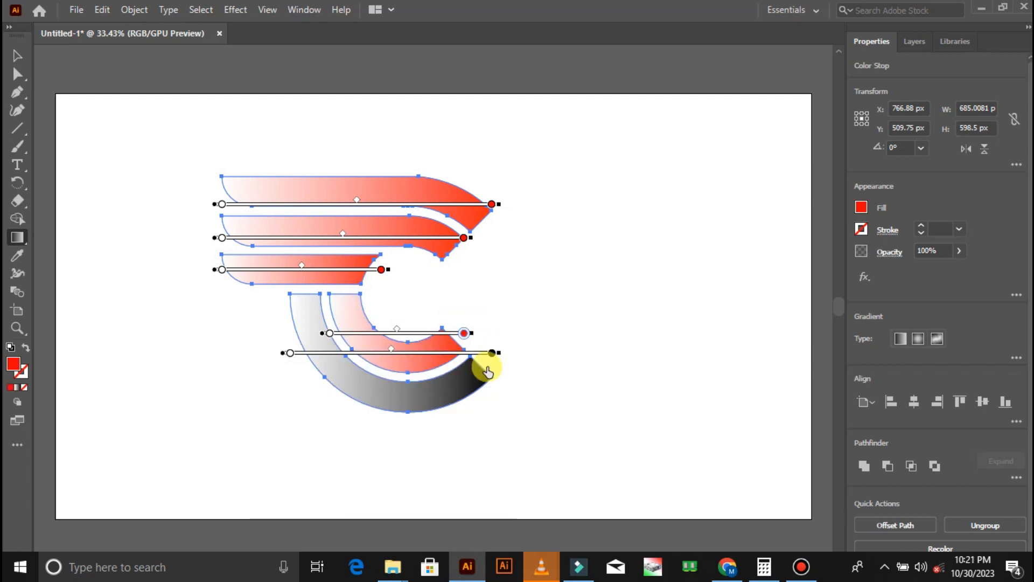
double_click(492, 353)
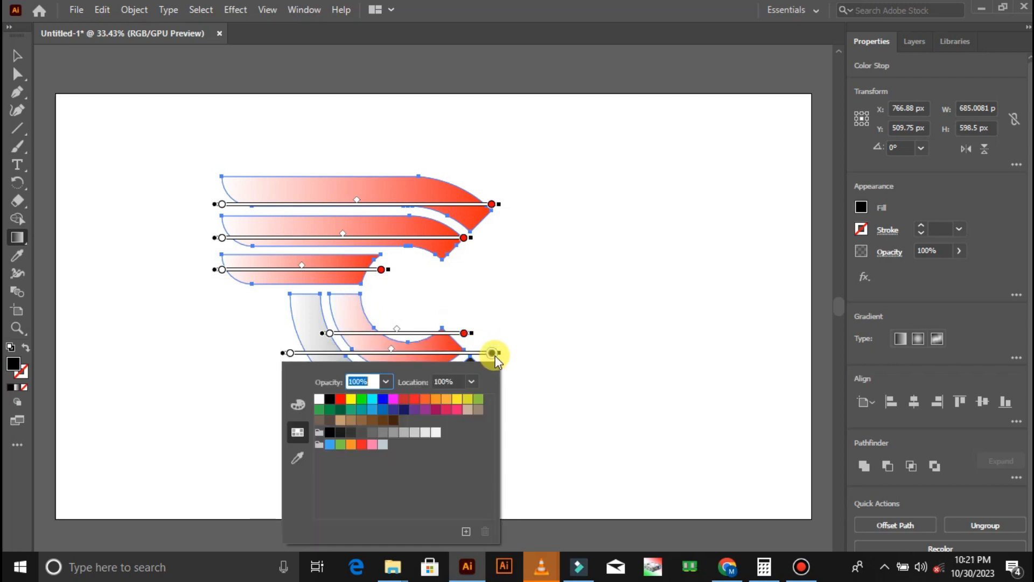
click(340, 403)
click(185, 265)
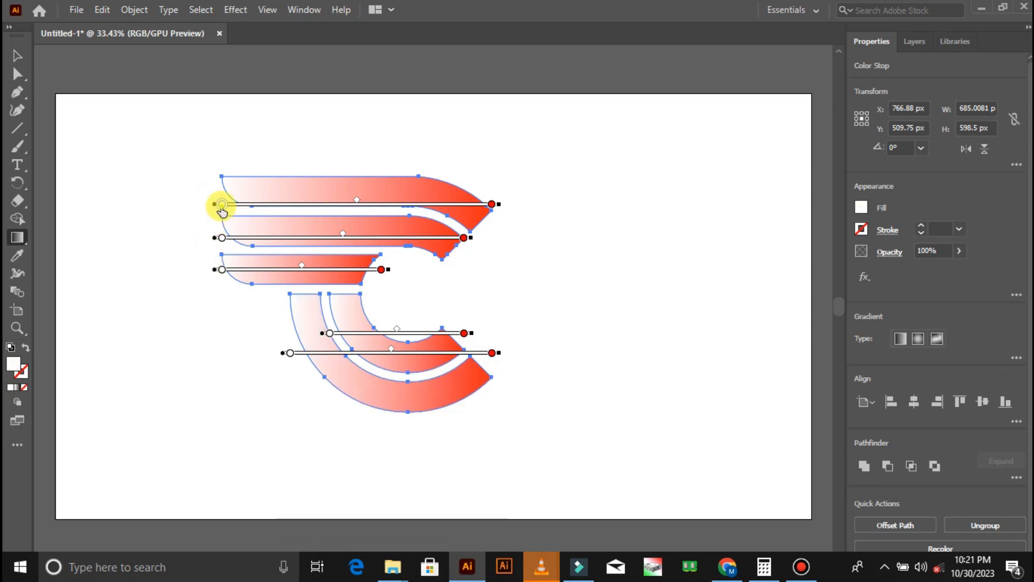
Change the white start stop of the top band's gradient to the orange swatch, after trying cyan and blue.
double_click(221, 205)
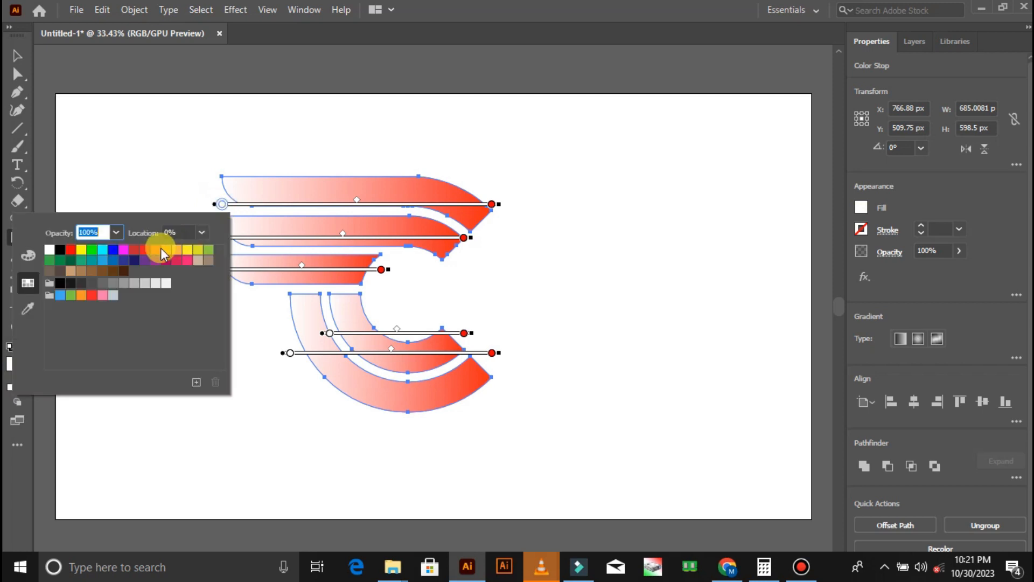
click(102, 252)
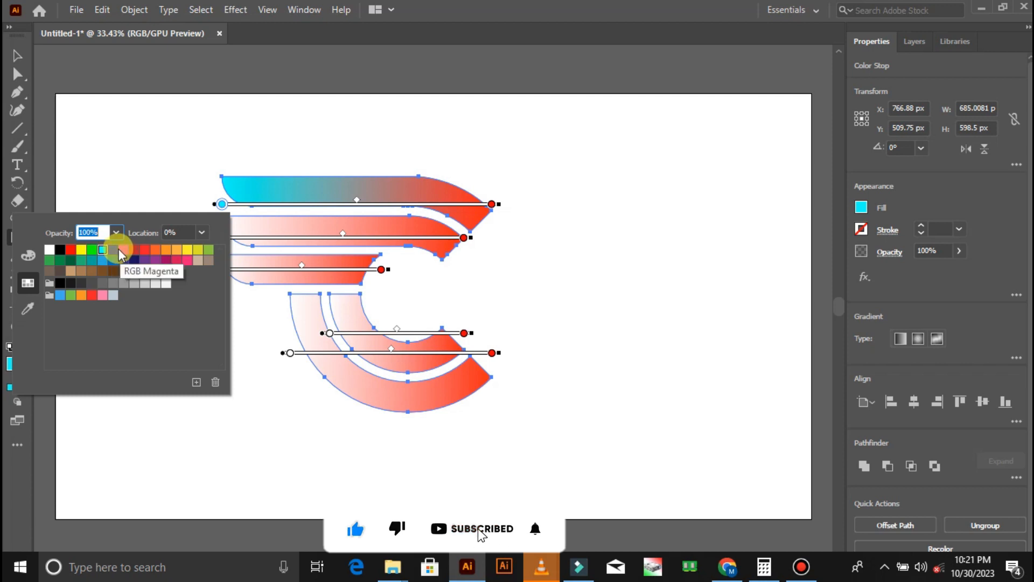
click(115, 251)
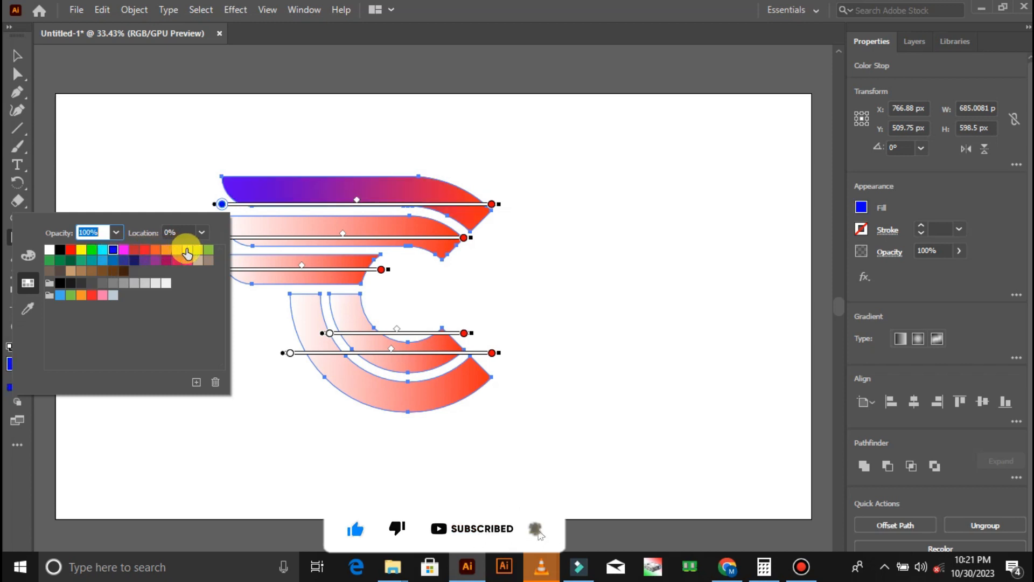
click(164, 252)
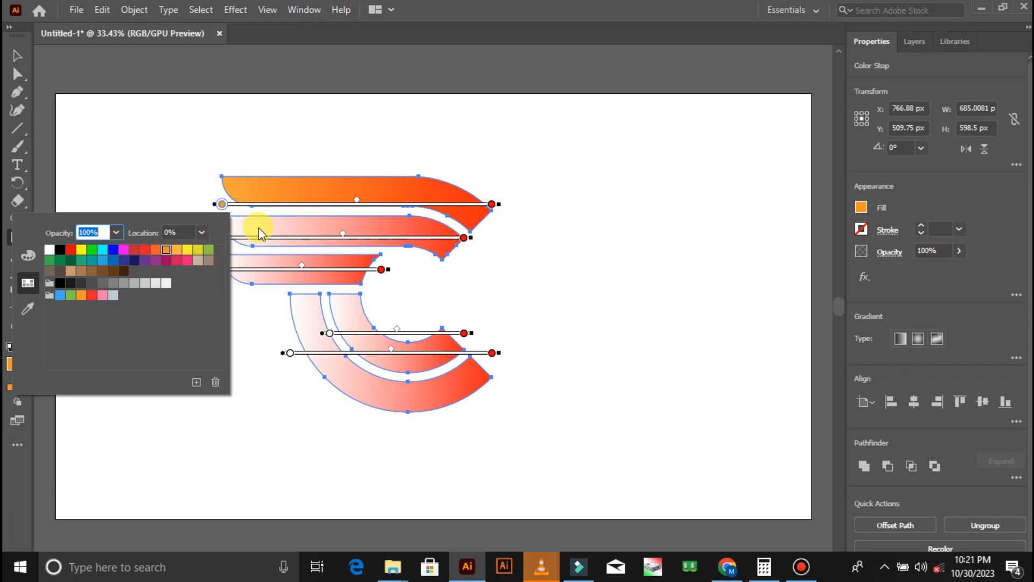
Change the white start stop of the gradient on the second and third bands to the same orange swatch.
click(238, 225)
double_click(221, 239)
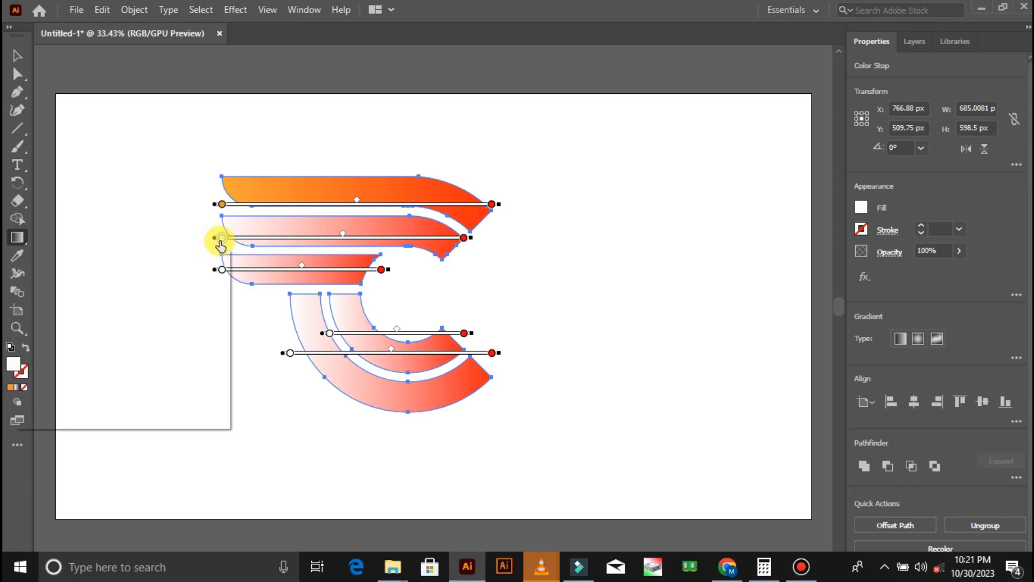
click(157, 286)
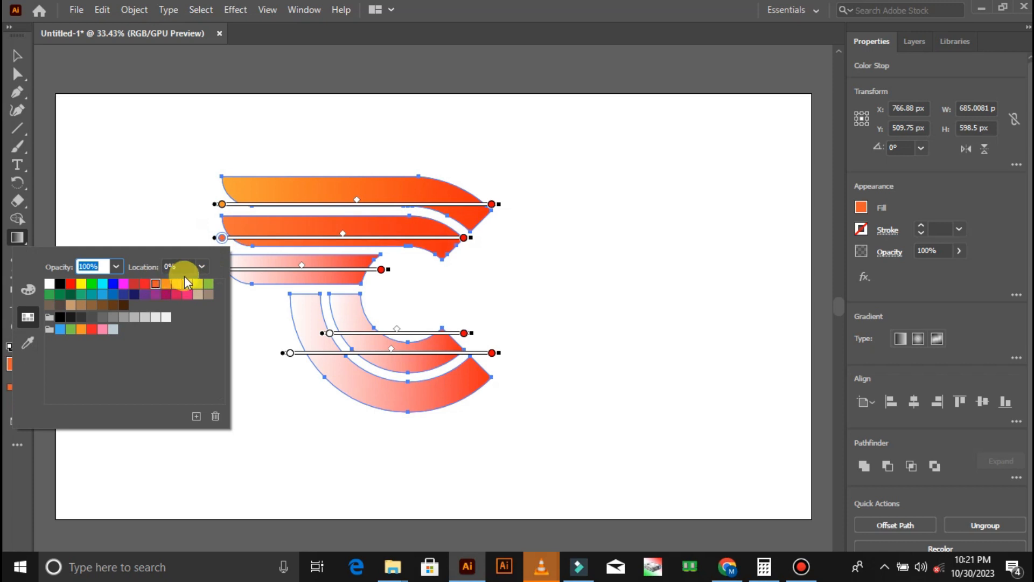
click(167, 284)
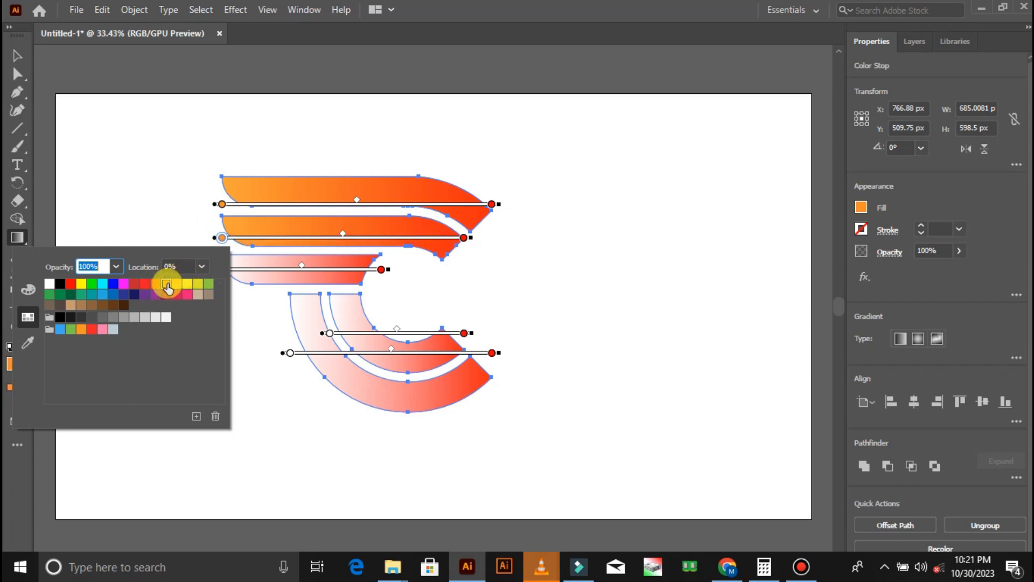
click(221, 270)
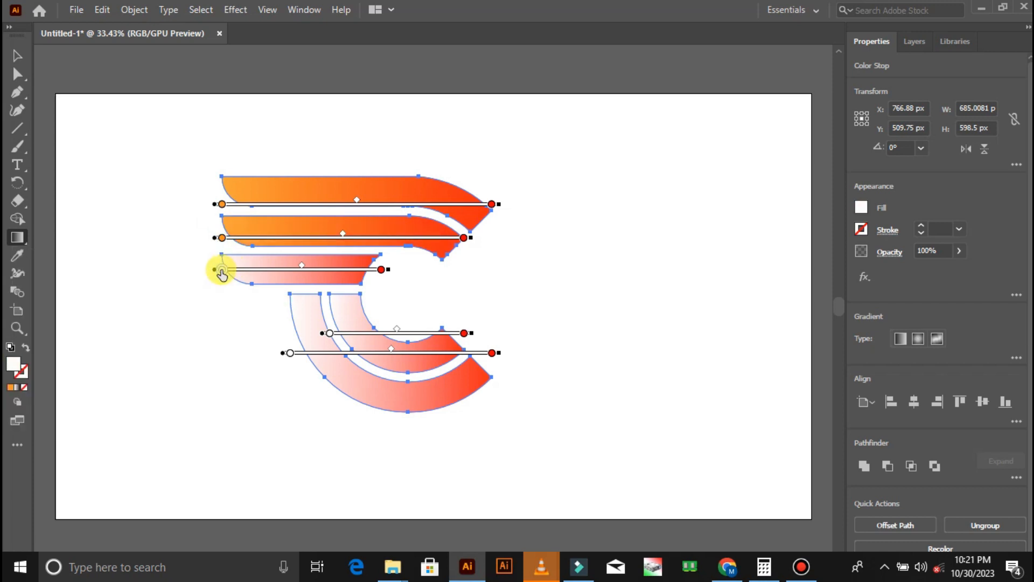
double_click(221, 271)
click(165, 315)
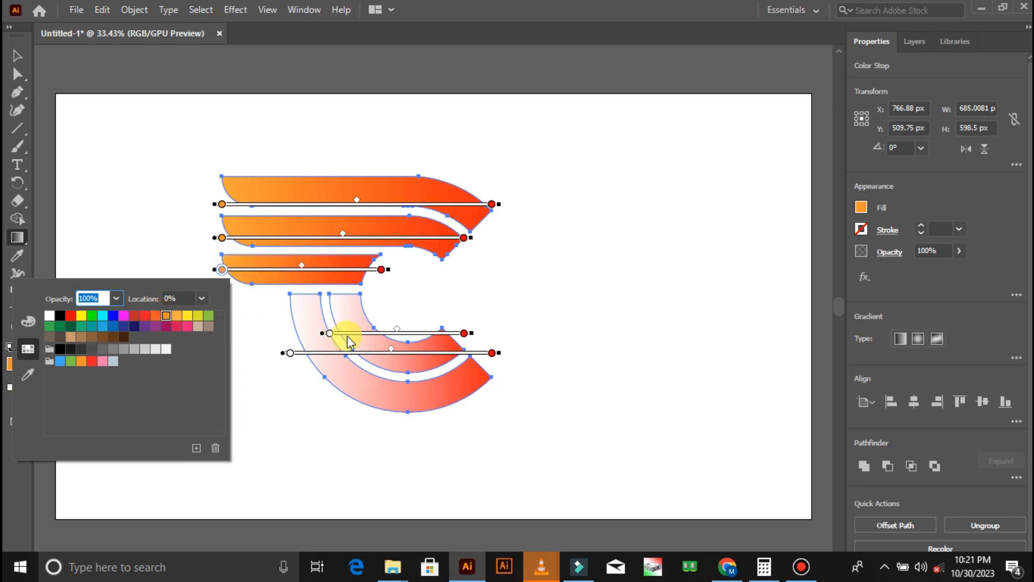
Change the white start stop of the gradient on the inner and outer arcs to the same orange swatch.
click(330, 334)
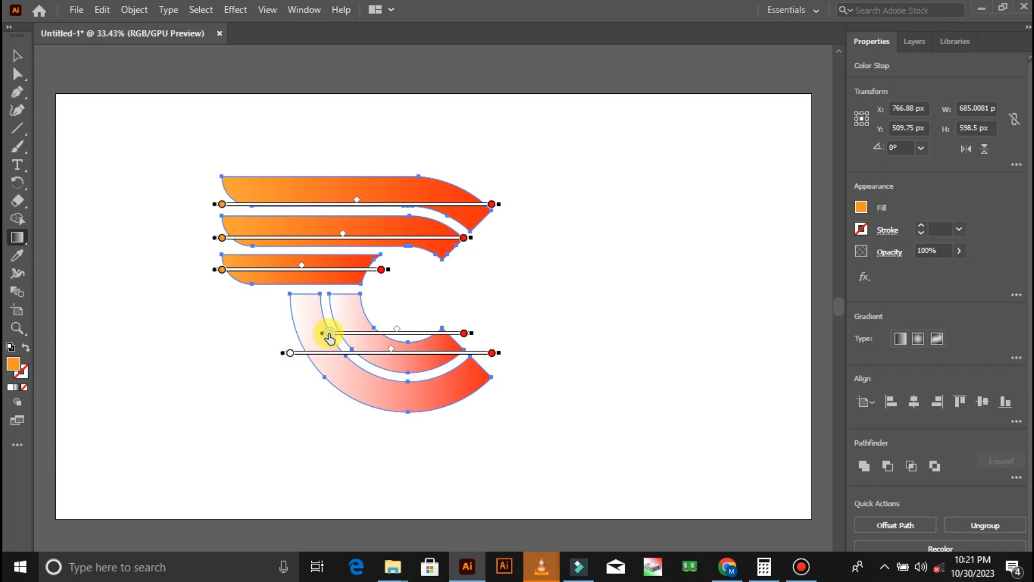
double_click(329, 334)
click(275, 380)
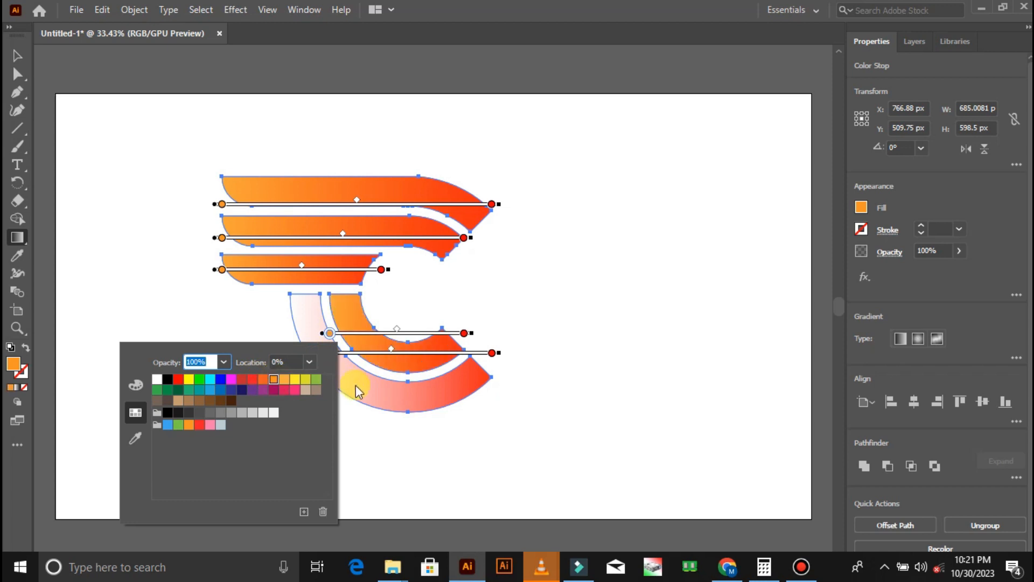
click(363, 431)
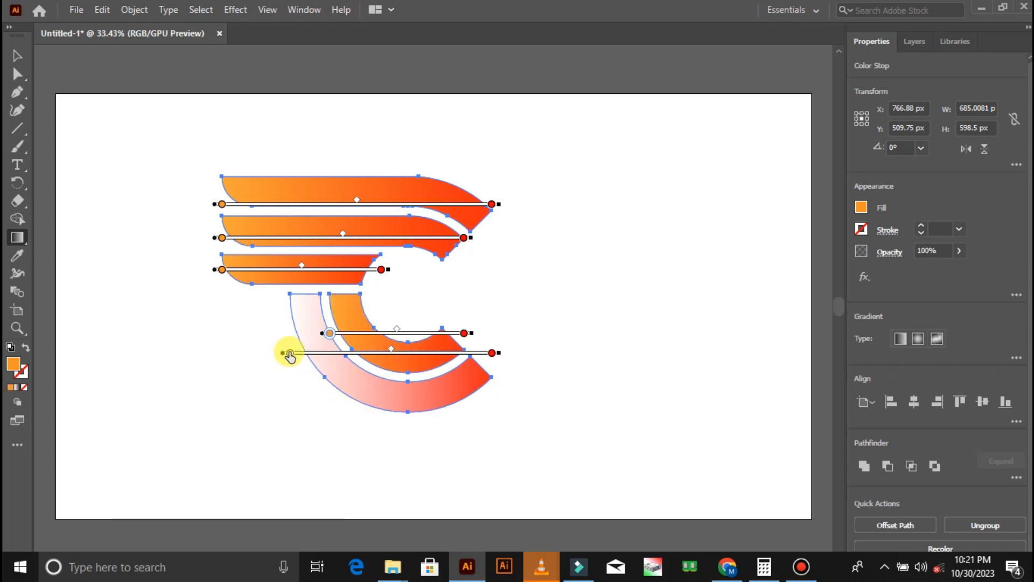
double_click(290, 352)
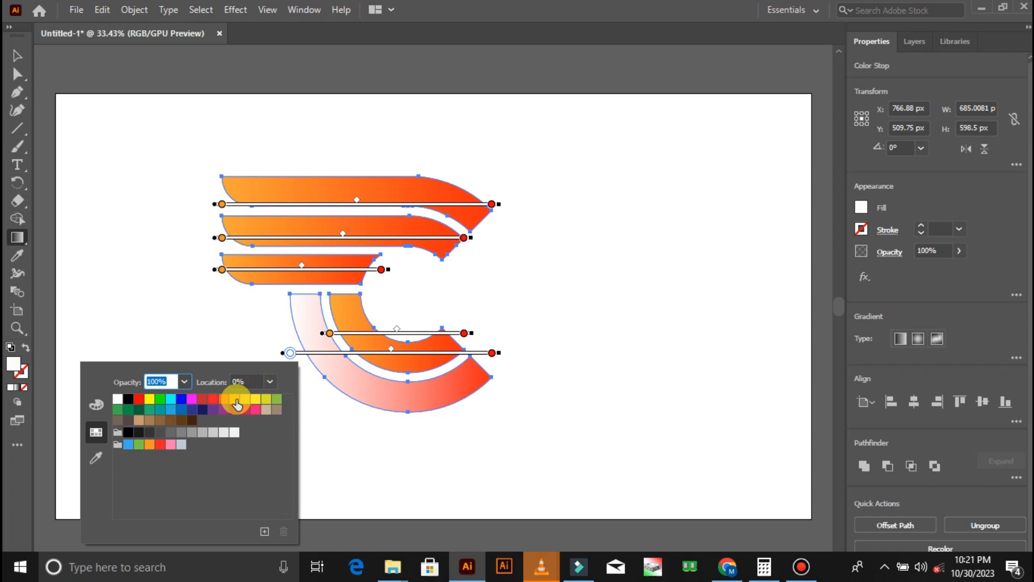
click(232, 402)
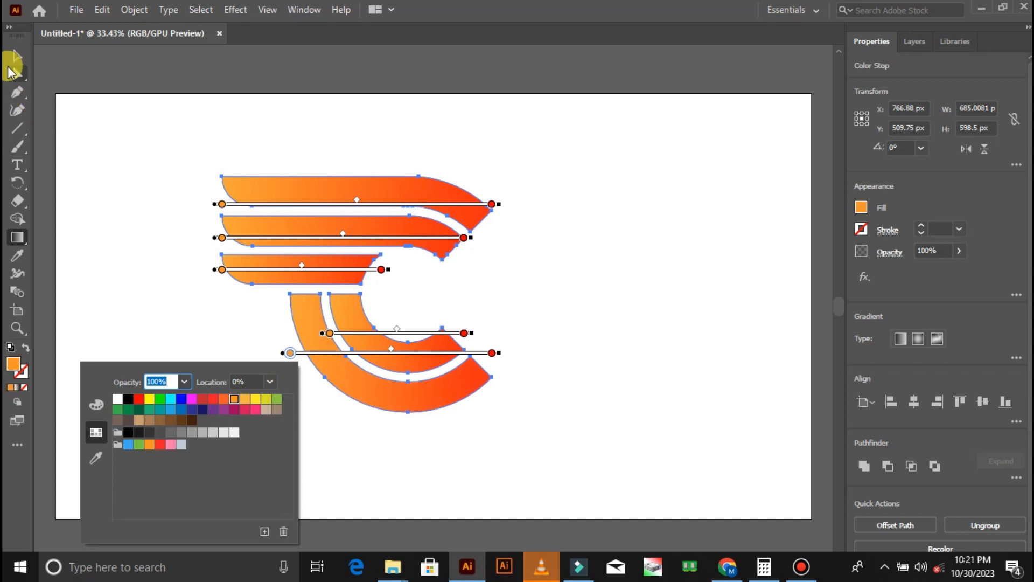
Select the whole logo and move it up and slightly right to free space beneath it, then deselect it.
click(11, 60)
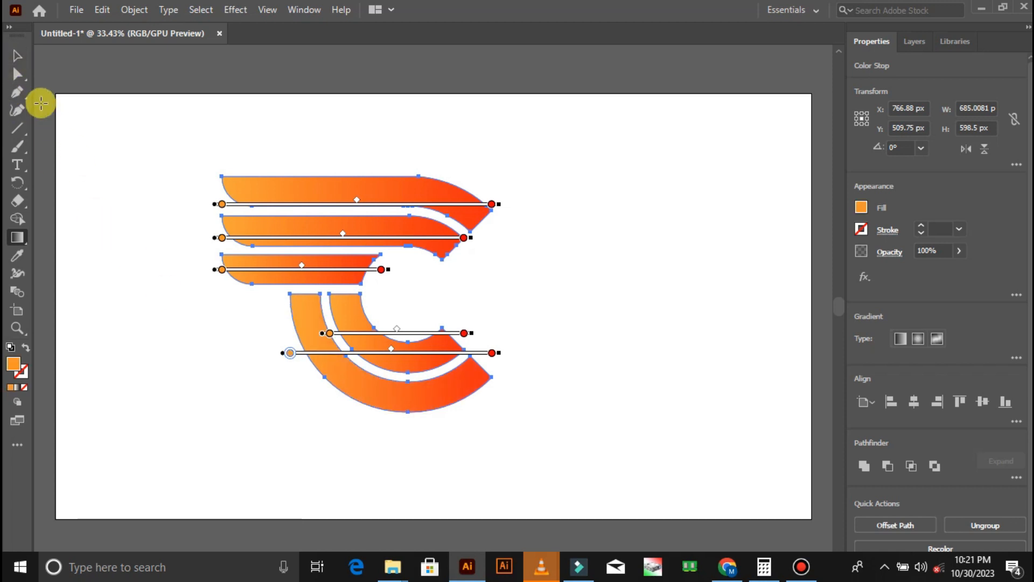
click(16, 54)
click(155, 222)
drag(148, 165, 534, 467)
drag(414, 345, 448, 303)
click(659, 318)
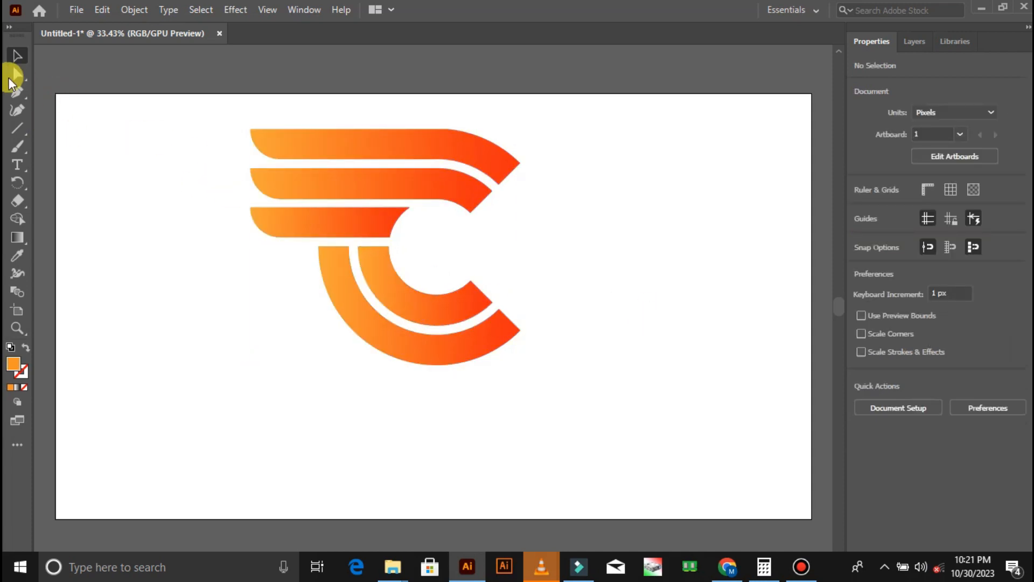
Add a placeholder text line below the logo and scale it up to about 130 pt.
click(19, 163)
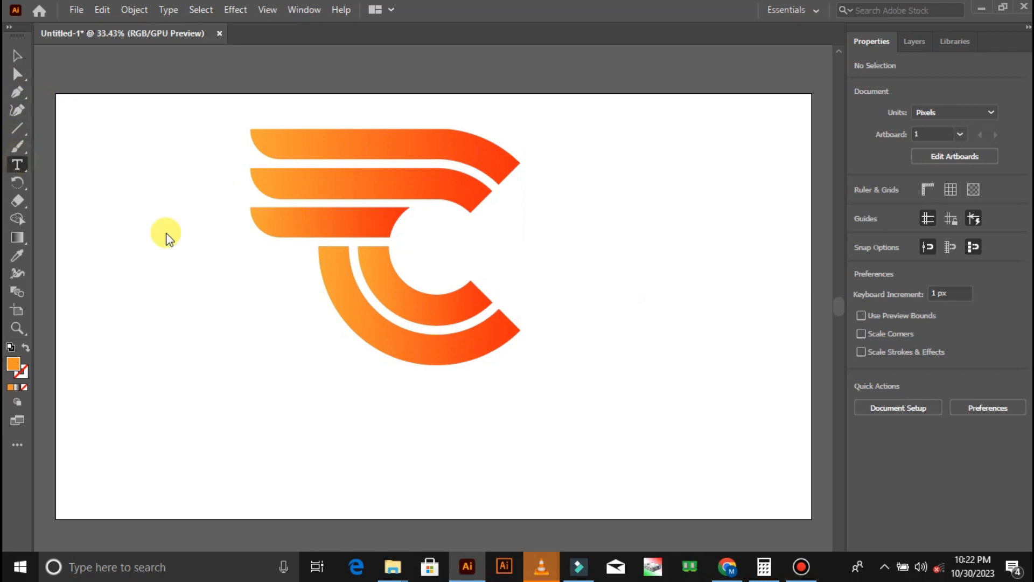
click(297, 398)
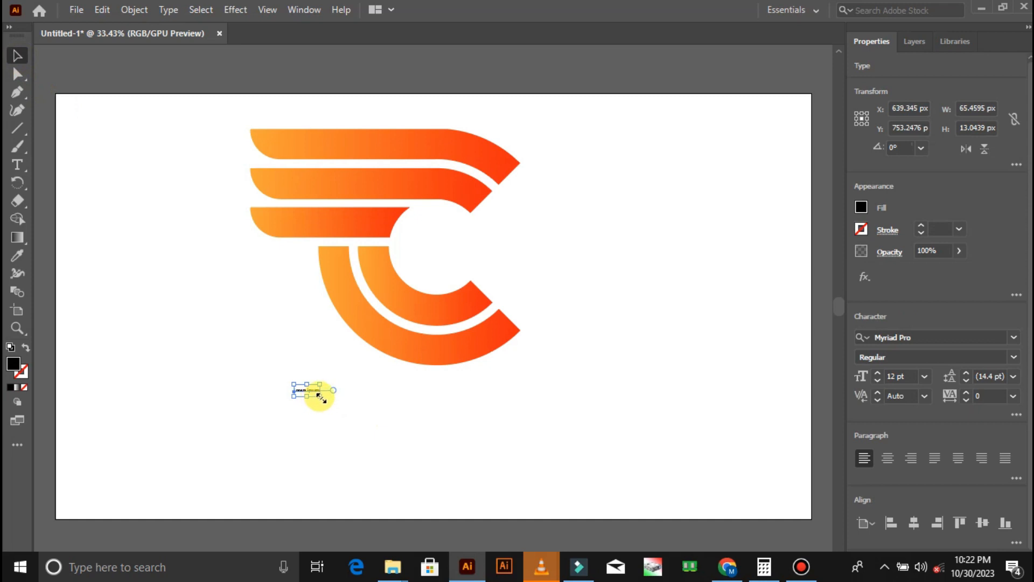
drag(321, 398, 503, 408)
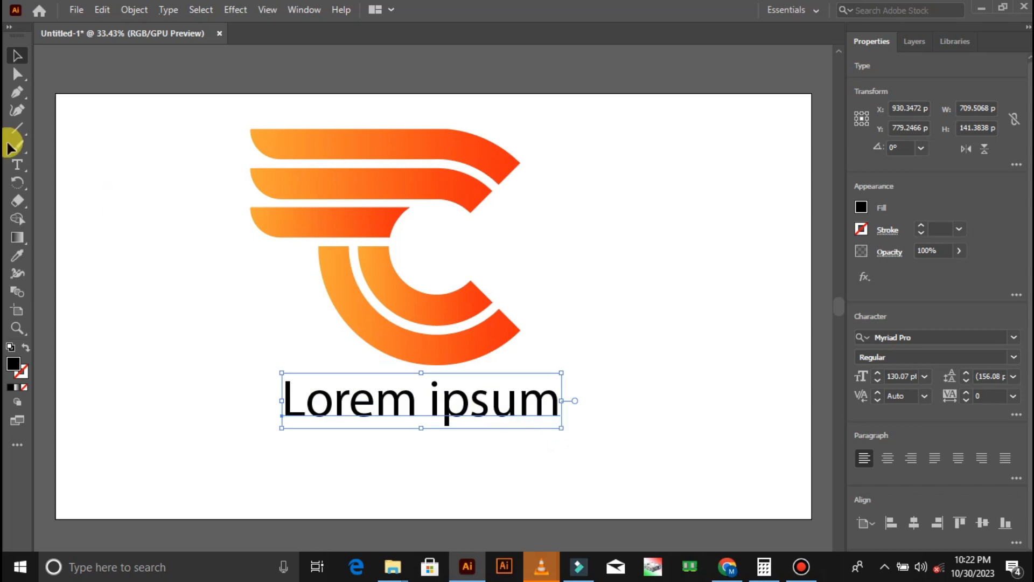
Replace the placeholder text with "company name" and centre it below the logo.
click(18, 165)
click(321, 398)
key(ctrl+a)
key(BackSpace)
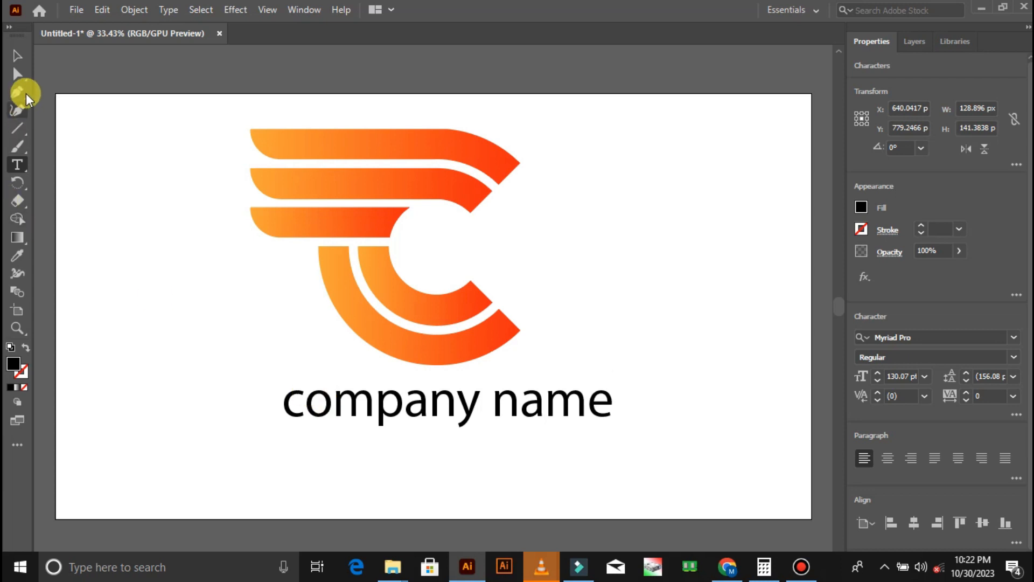
click(24, 63)
drag(456, 410, 432, 407)
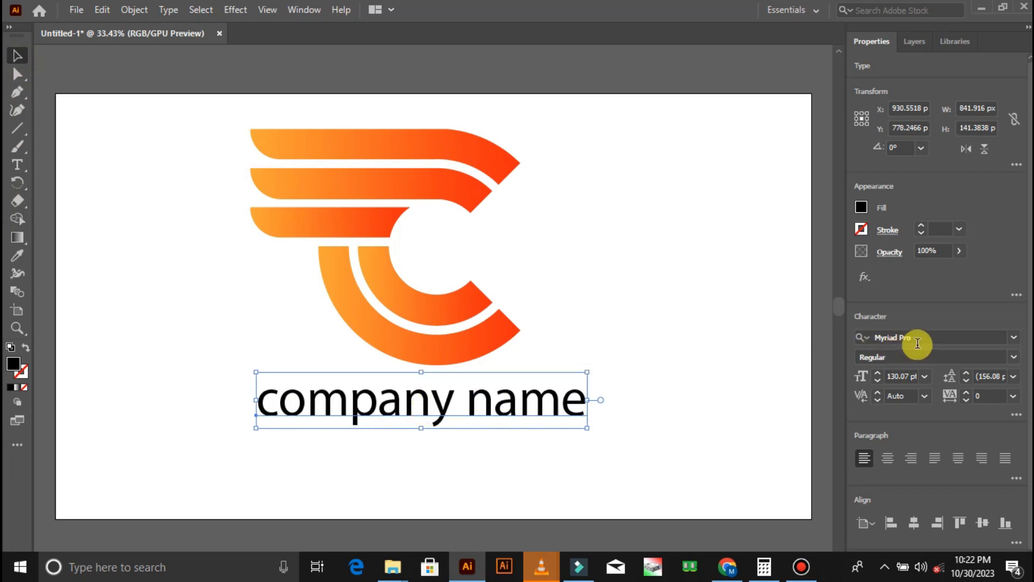
Set the font of the "company name" text to Cambria.
click(1014, 339)
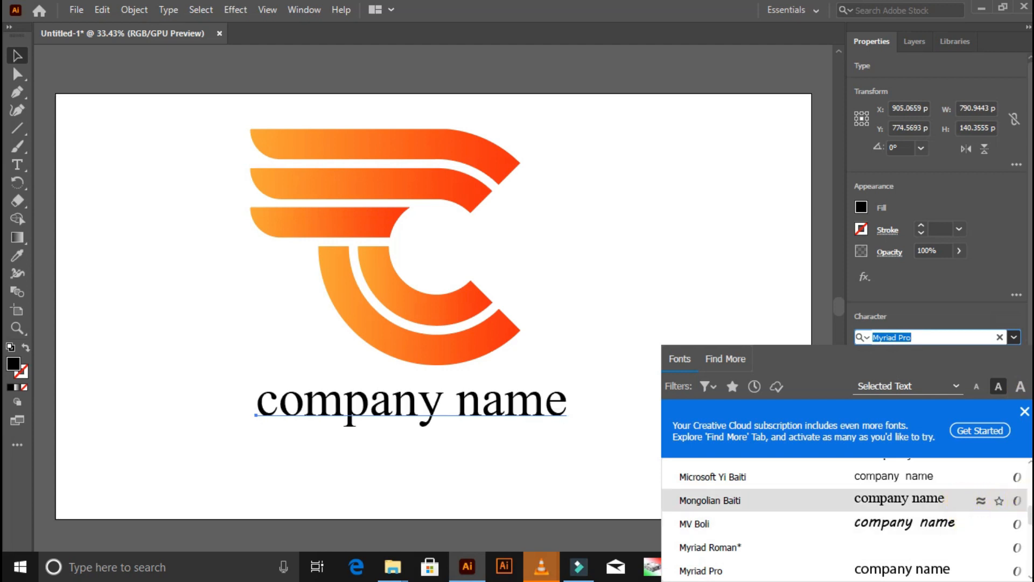
scroll(962, 499, down, 5)
scroll(962, 499, up, 7)
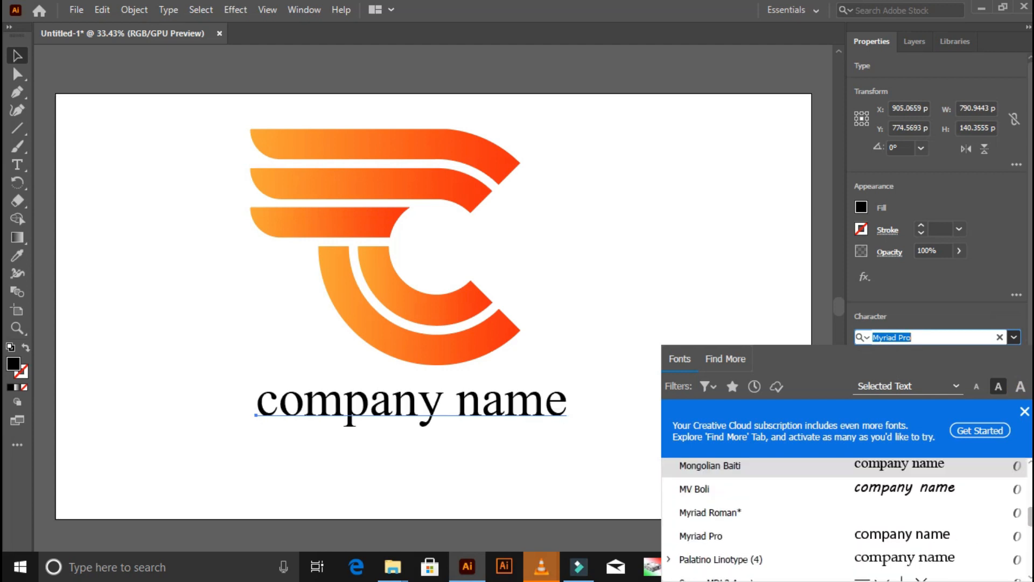
scroll(962, 499, up, 10)
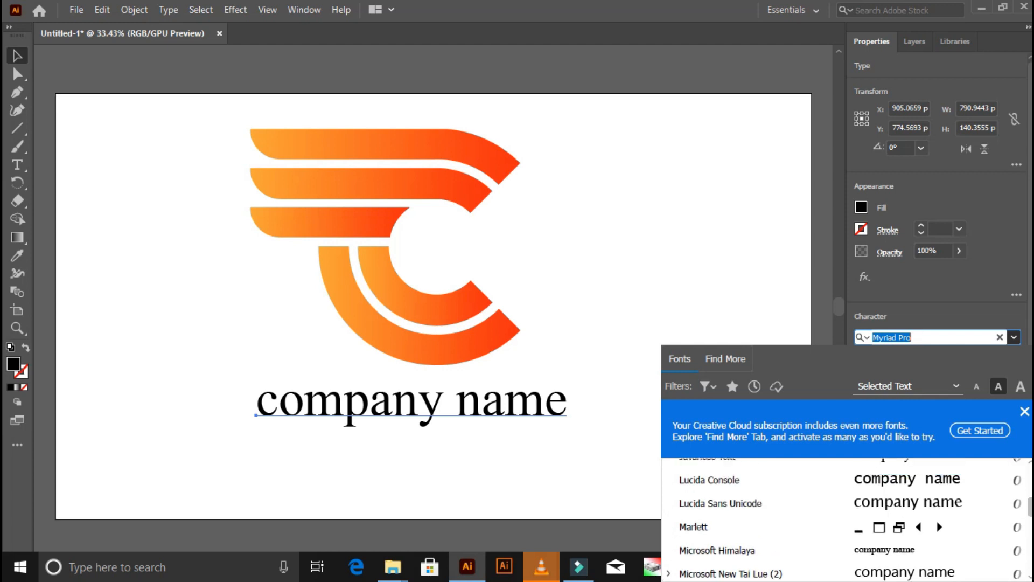
scroll(962, 499, up, 4)
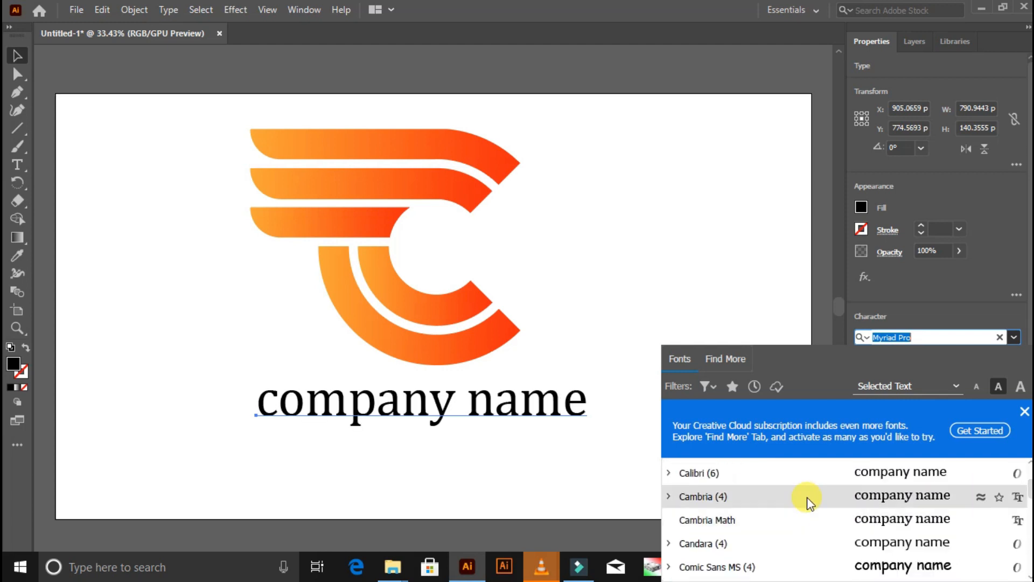
click(806, 496)
Duplicate the "company name" text directly below itself and change the copy's wording to "slogan".
drag(435, 400, 442, 448)
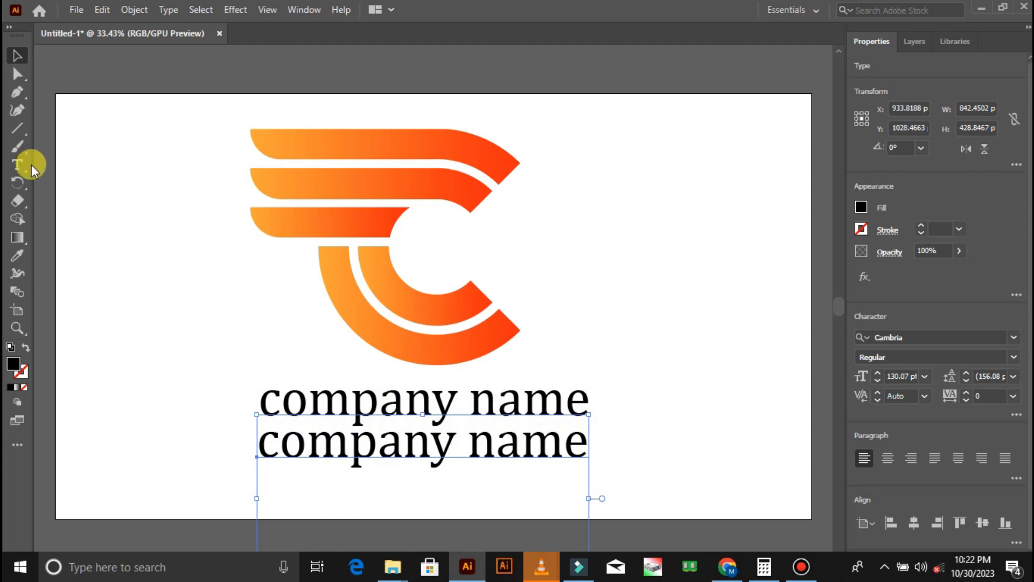
double_click(403, 451)
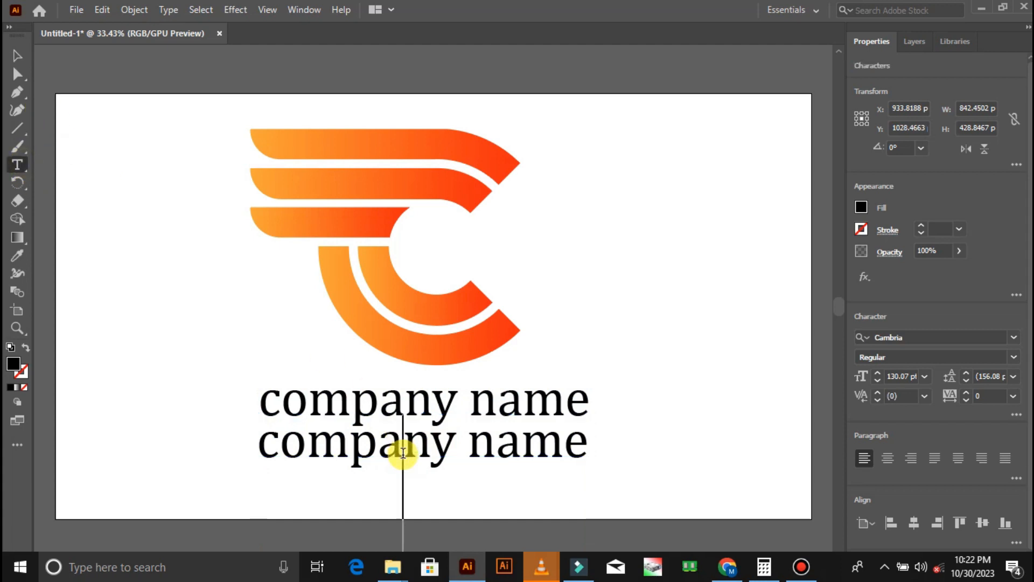
key(ctrl+a)
key(BackSpace)
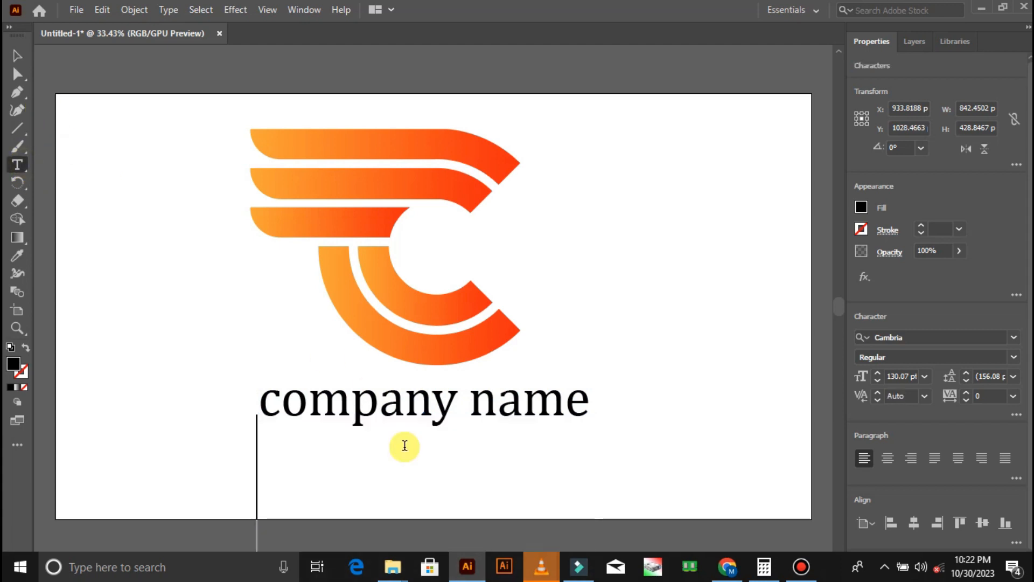
text(slog)
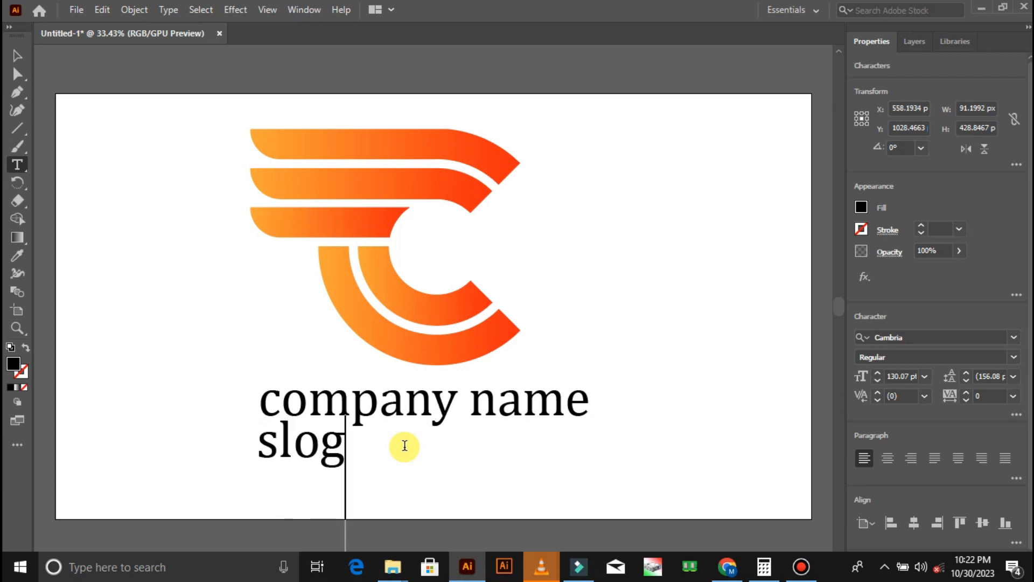
text(an)
Centre the "slogan" text beneath the company name and scale it down to about 77 pt.
click(14, 62)
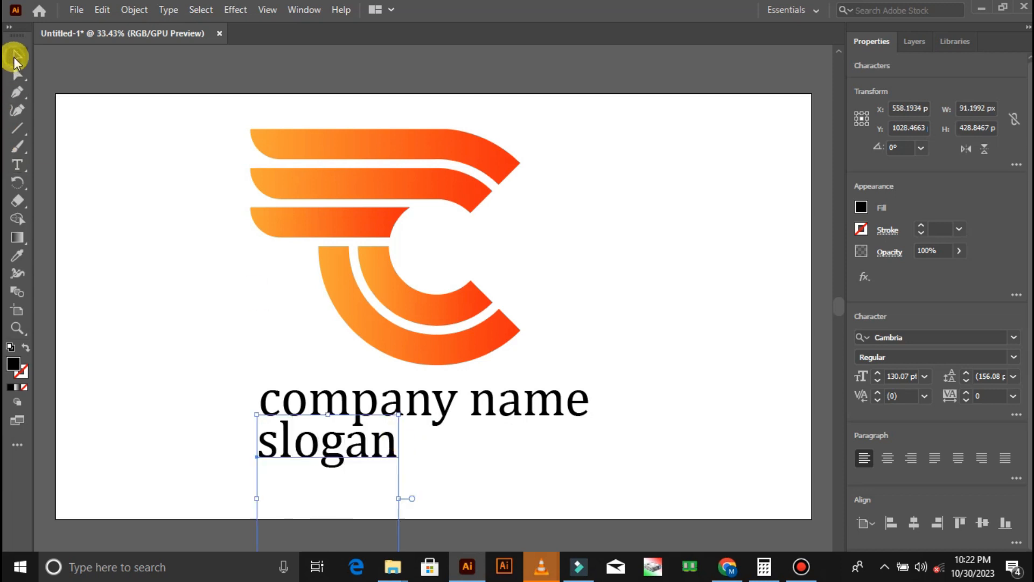
drag(326, 436, 428, 451)
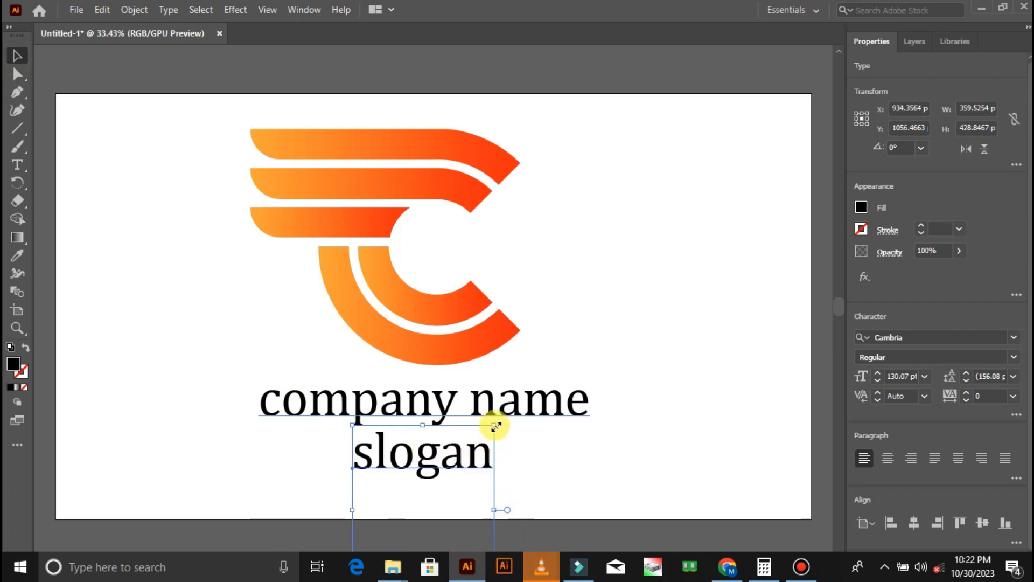
drag(495, 426, 431, 451)
Increase the letter tracking of the "slogan" text to 720.
key(alt+Right)
key(alt+Right)
key(alt+Right)
key(alt+Right)
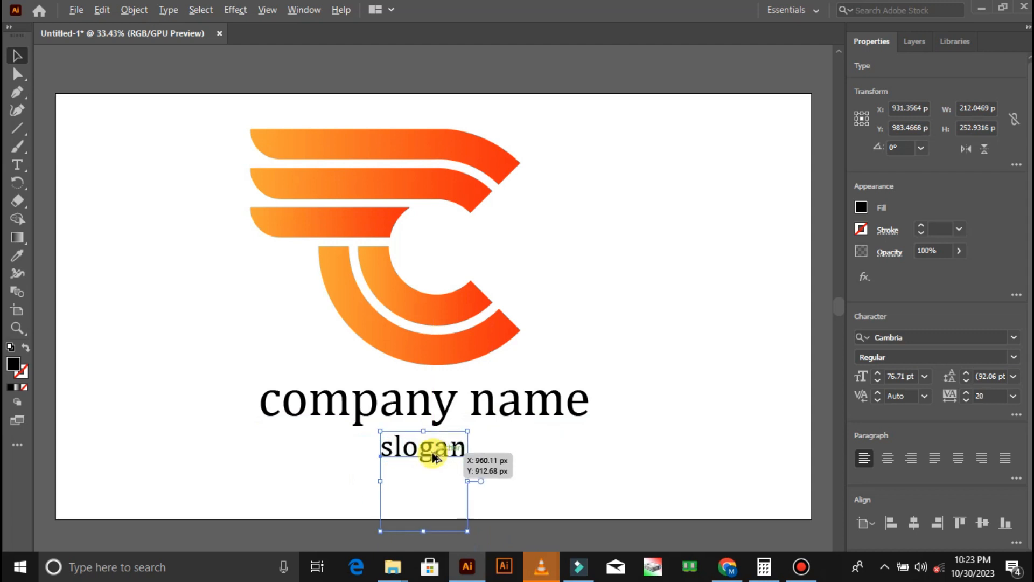
key(alt+Right)
key(alt+Right)
key(alt+Right)
key(alt+Right)
key(alt+Right)
key(alt+Right)
key(alt+Right)
key(alt+Right)
key(alt+Right)
key(alt+Right)
key(alt+Right)
key(alt+Right)
key(alt+Right)
key(alt+Right)
key(alt+Right)
key(alt+Right)
key(alt+Right)
key(alt+Right)
key(alt+Right)
key(alt+Right)
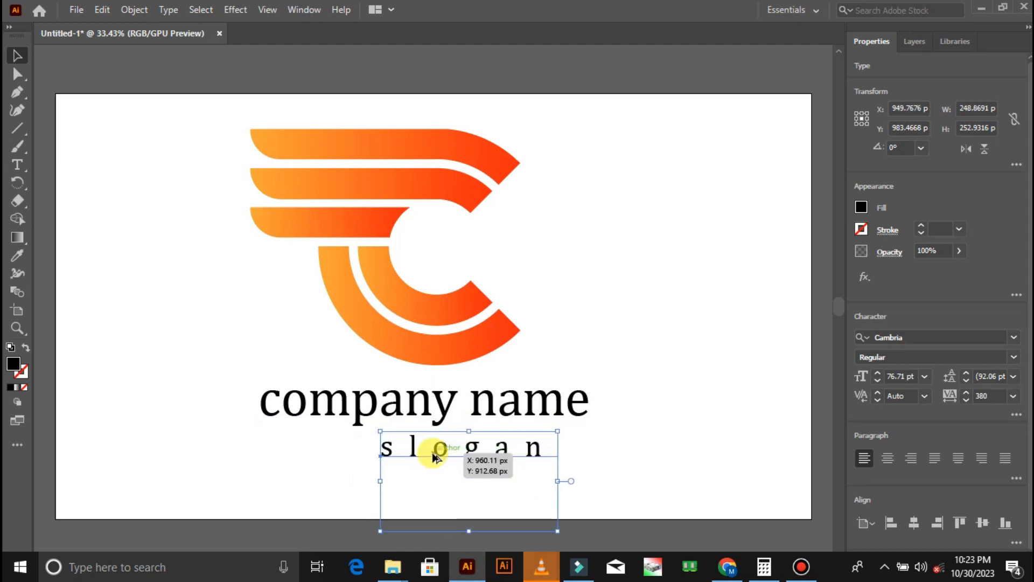
key(alt+Right)
key(alt+Right)
key(alt+Right)
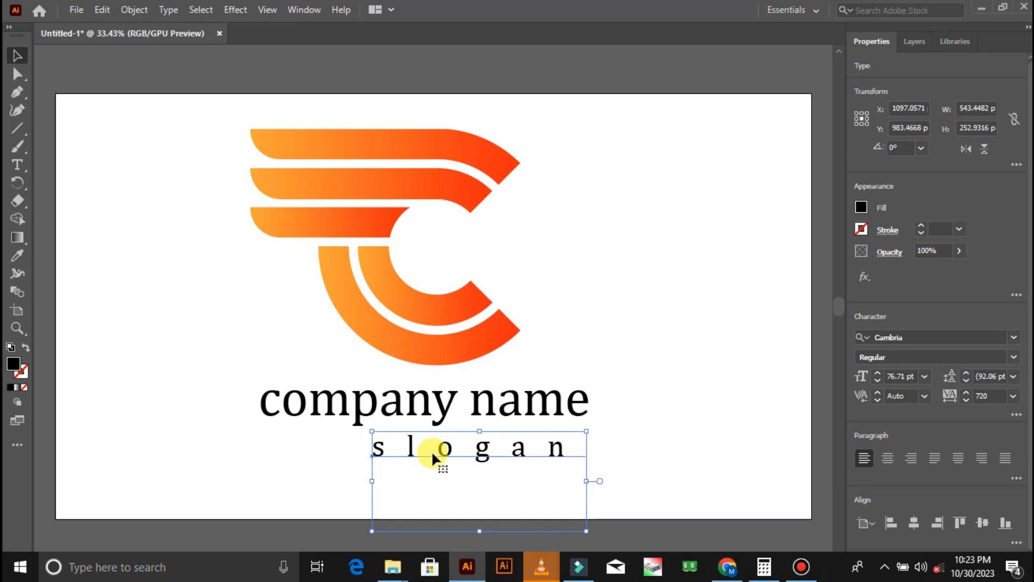
Nudge the letter-spaced "slogan" text left until it sits centred beneath the company name.
key(Left)
key(Left)
key(Left)
key(Left)
key(Left)
key(Left)
key(Left)
key(Left)
key(Left)
key(Left)
key(Left)
key(Left)
key(Left)
key(Left)
key(Left)
key(Left)
key(Left)
key(Left)
key(Left)
key(Left)
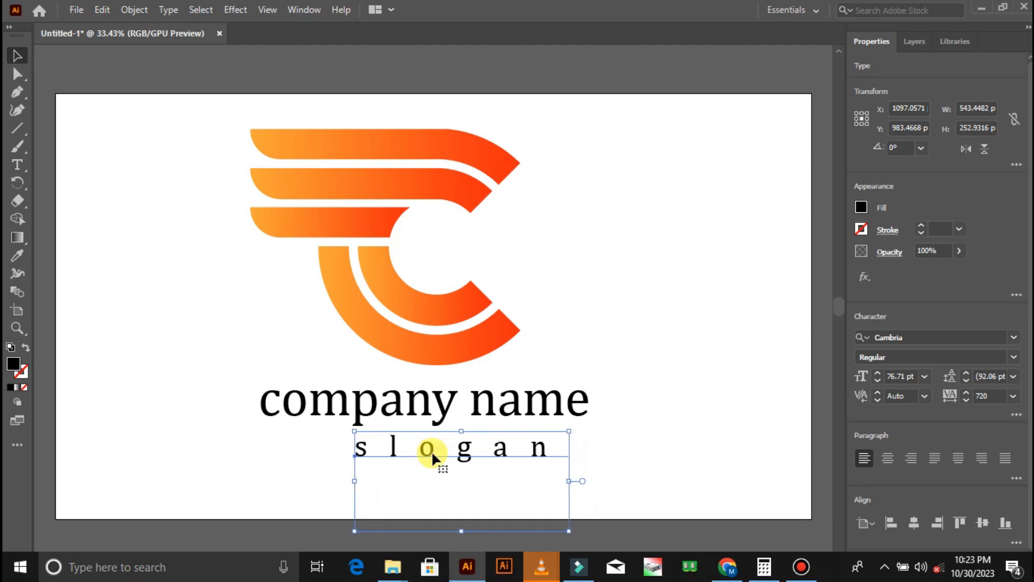
key(Left)
key(Left)
key(Left)
key(Left)
key(Left)
key(Left)
key(Left)
key(Left)
key(Left)
key(Left)
key(Left)
key(Left)
key(Left)
key(Left)
key(Left)
key(Left)
key(Left)
key(Left)
key(Left)
key(Left)
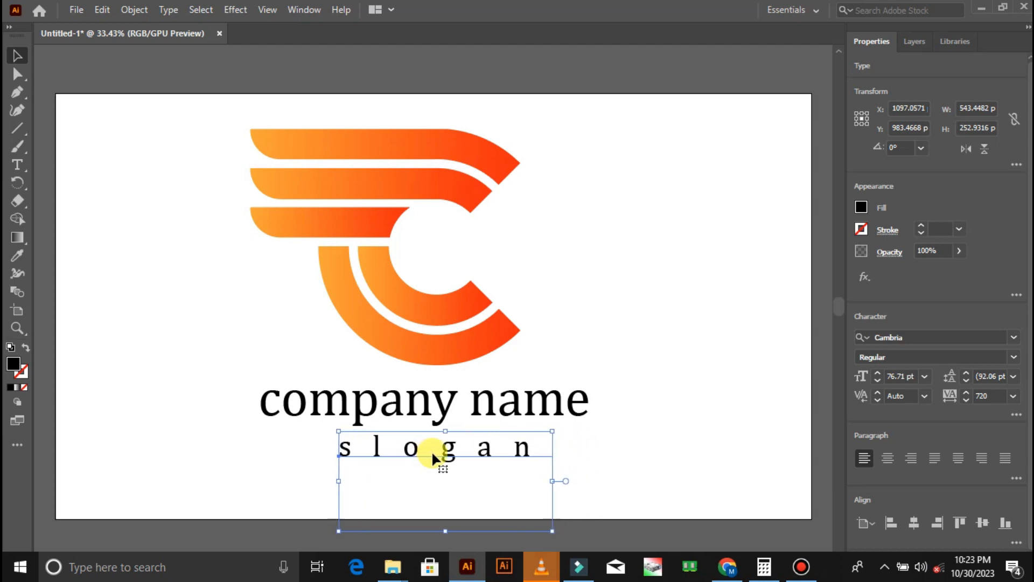
key(Left)
key(Left)
key(Left)
key(Left)
Raise the "slogan" text slightly, leaving a small gap below the company name.
drag(434, 451, 435, 443)
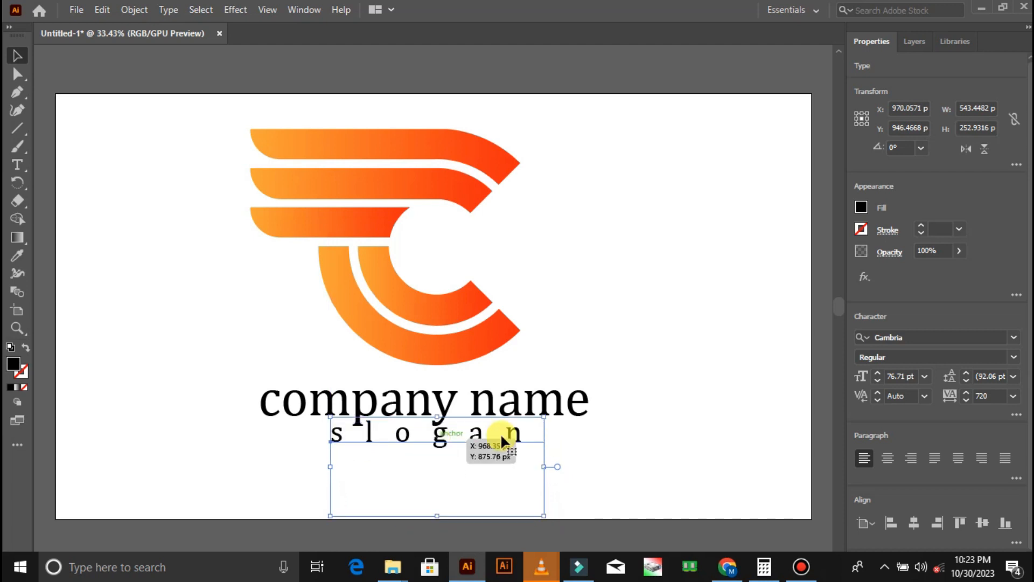
click(629, 432)
drag(456, 438, 457, 448)
click(629, 366)
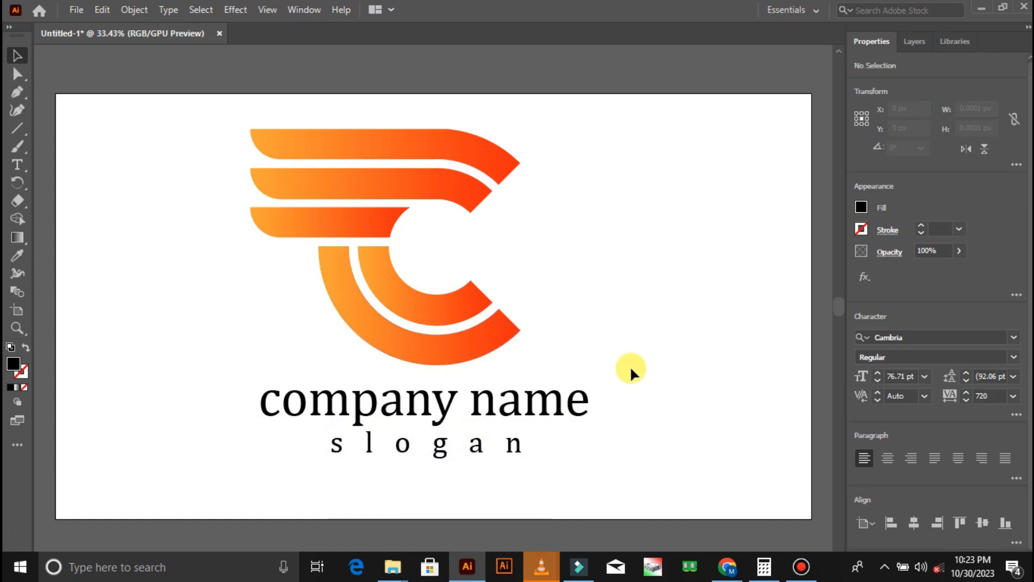
Try to copy the top band's orange-to-red gradient onto the "slogan" text with the Eyedropper.
click(409, 436)
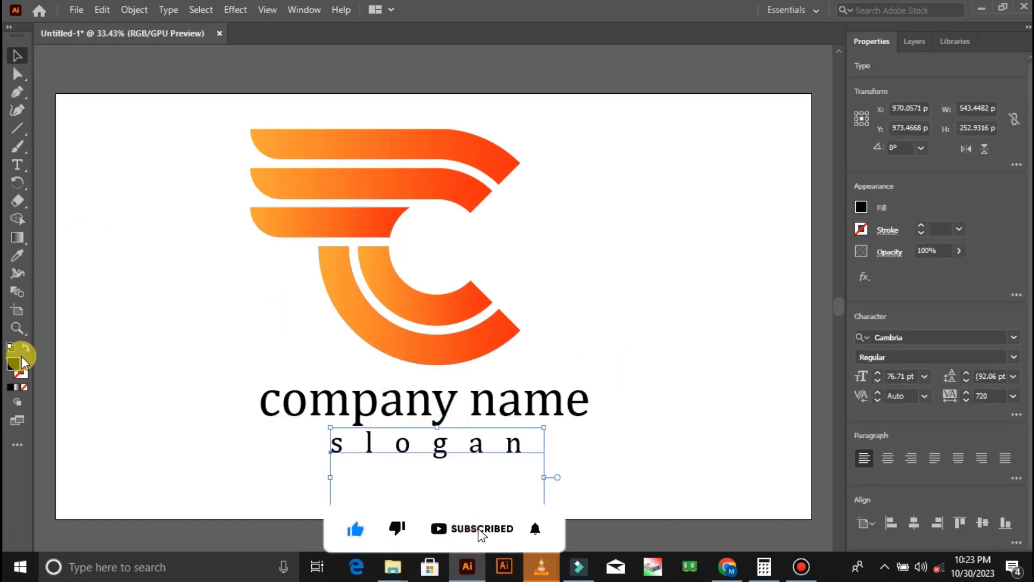
click(19, 261)
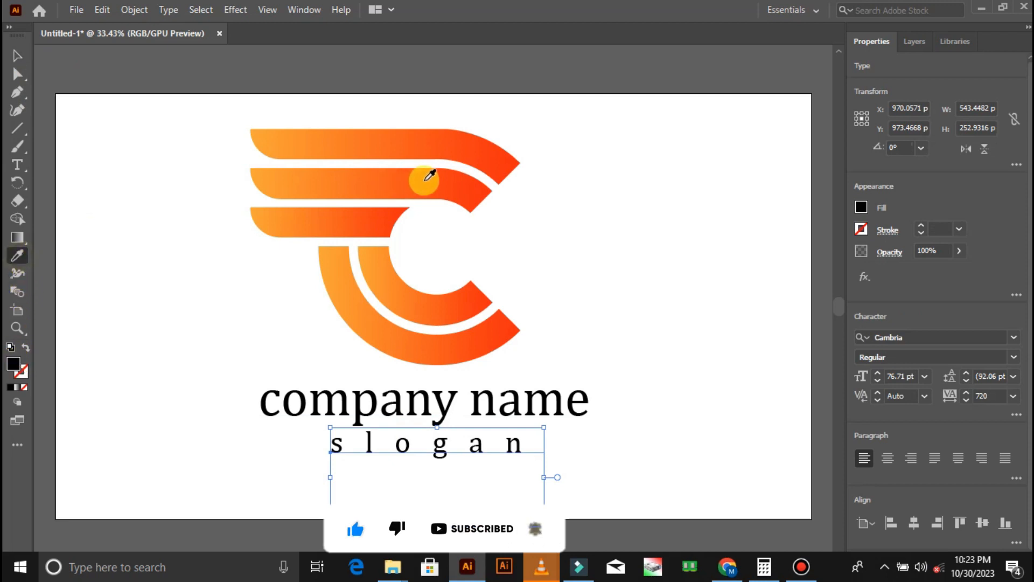
click(494, 155)
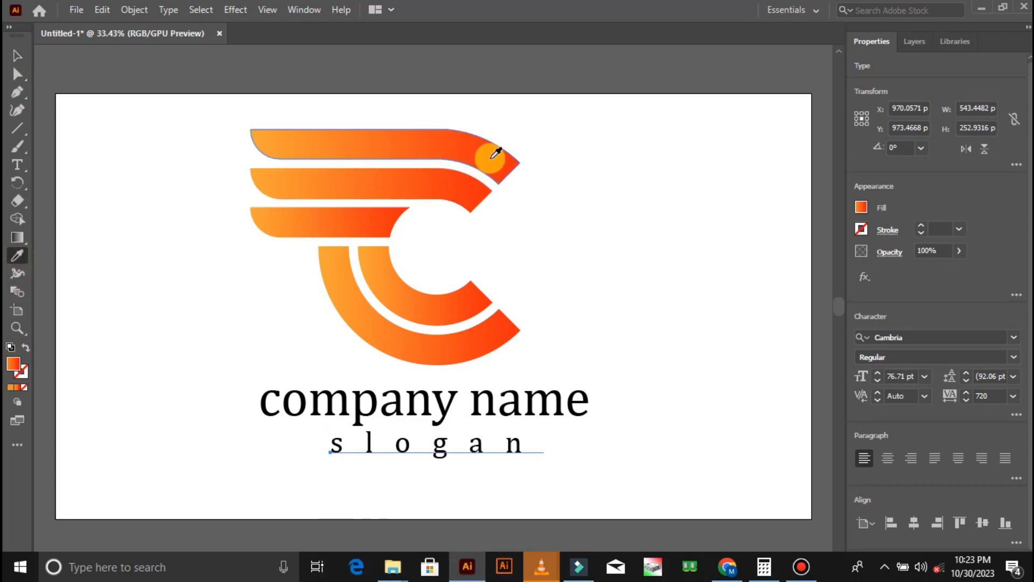
click(17, 55)
click(195, 163)
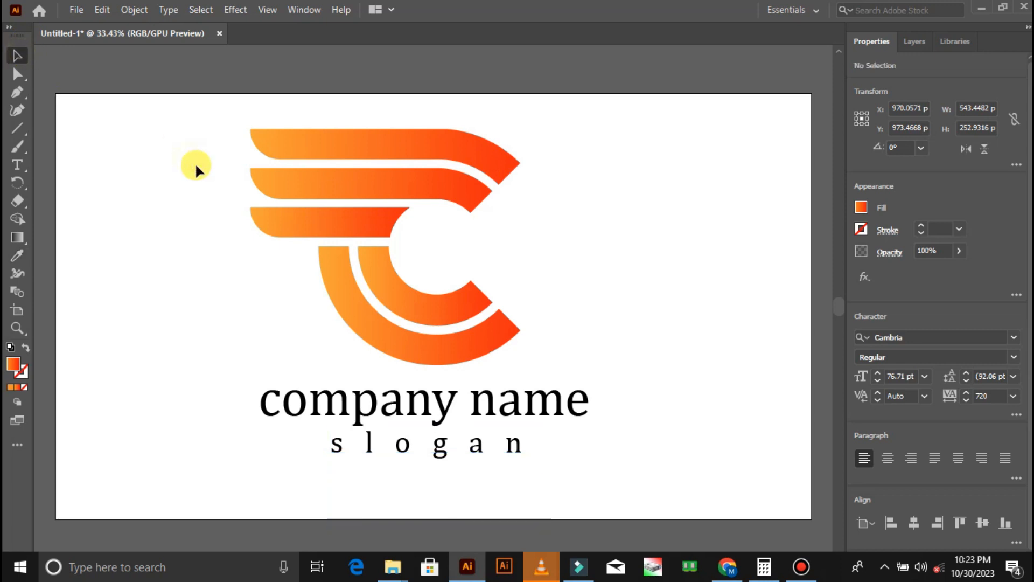
Fill the "slogan" text with solid red, hex D30909.
click(394, 445)
double_click(15, 365)
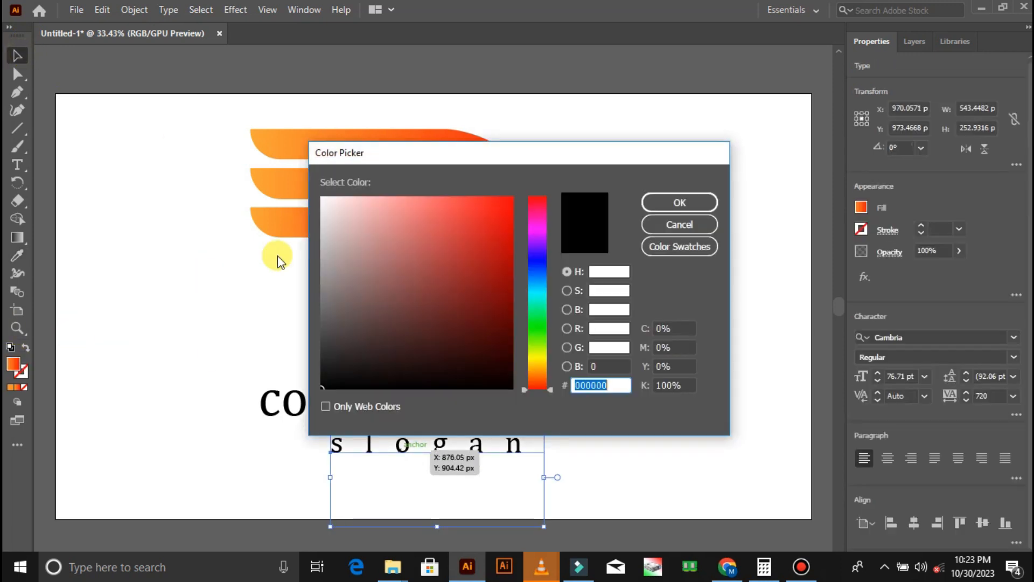
click(506, 228)
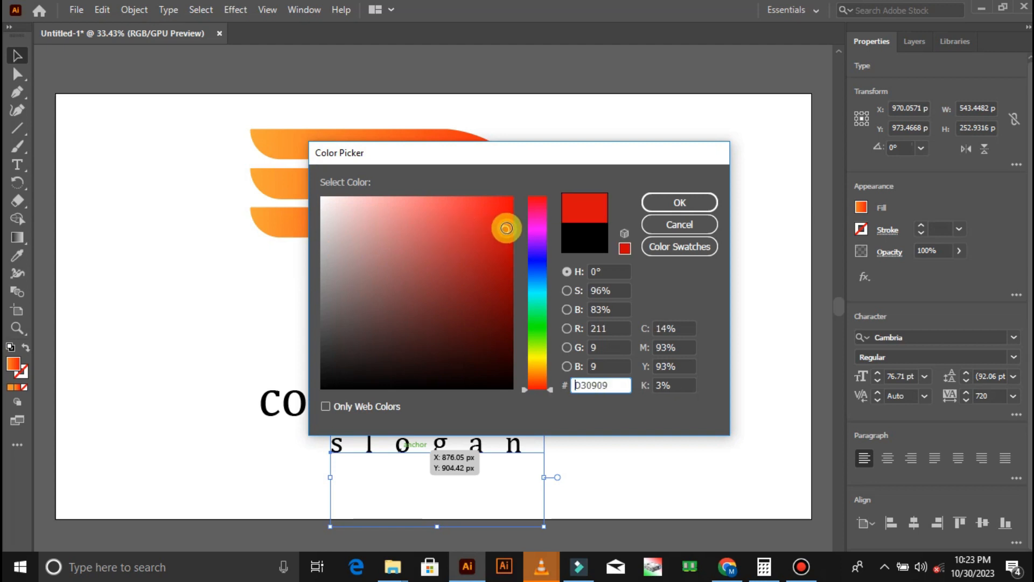
click(703, 203)
click(701, 204)
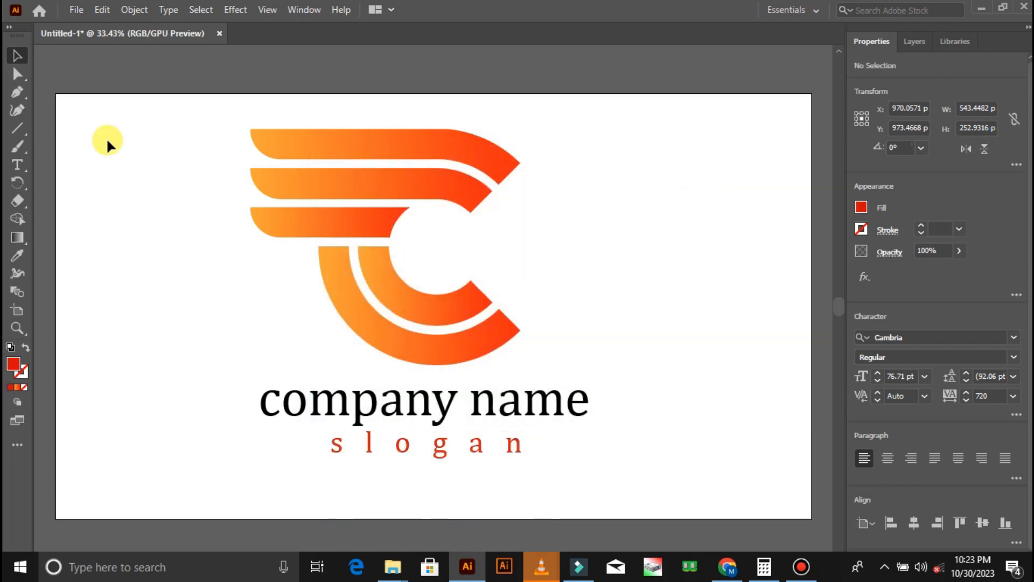
Group the logo mark, company name and slogan into one object.
drag(139, 113, 597, 455)
right_click(430, 311)
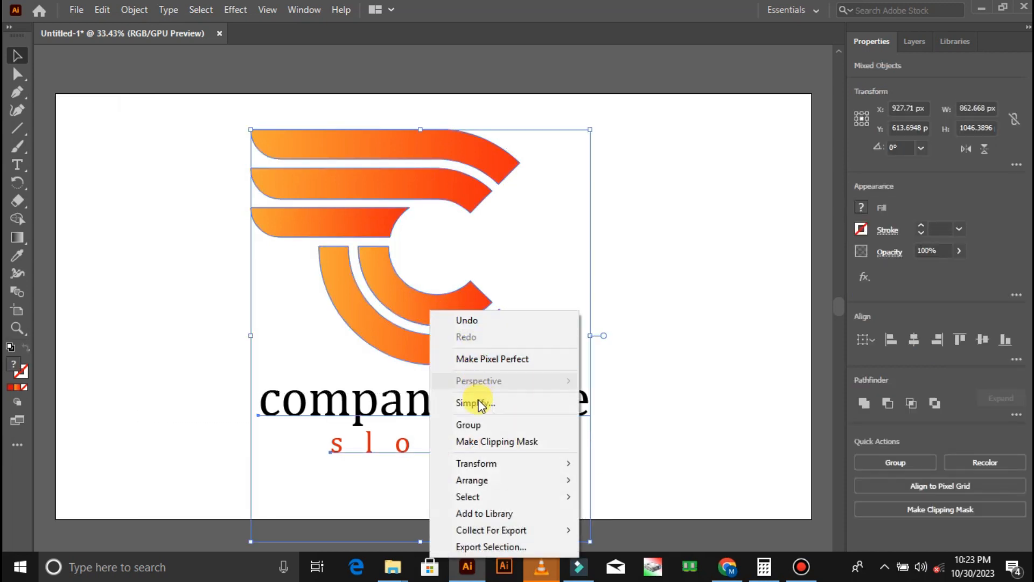
click(479, 423)
click(635, 360)
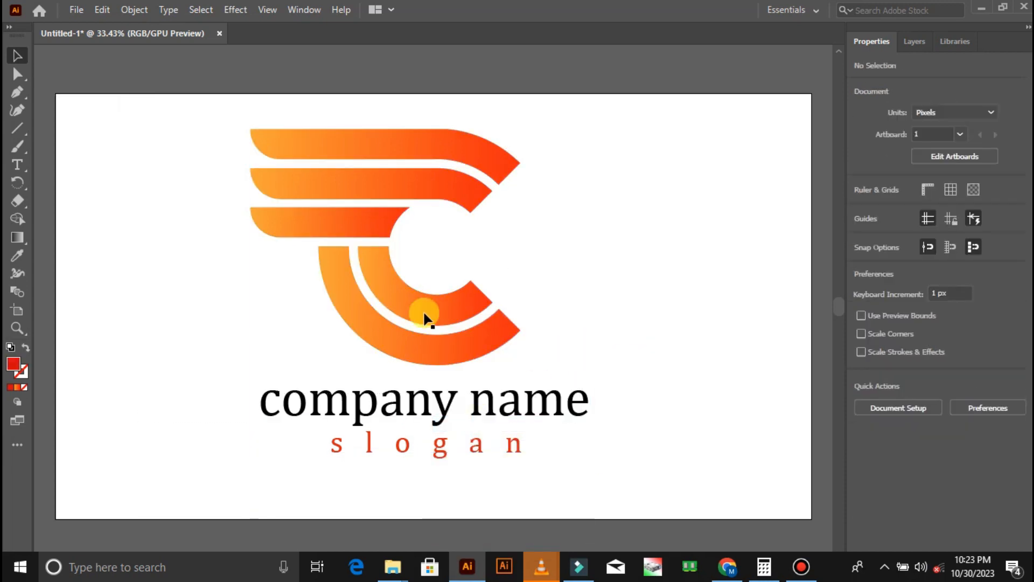
Scale the logo group down to about 363 by 441 px and place it in the artboard's upper-left area.
drag(417, 288, 227, 294)
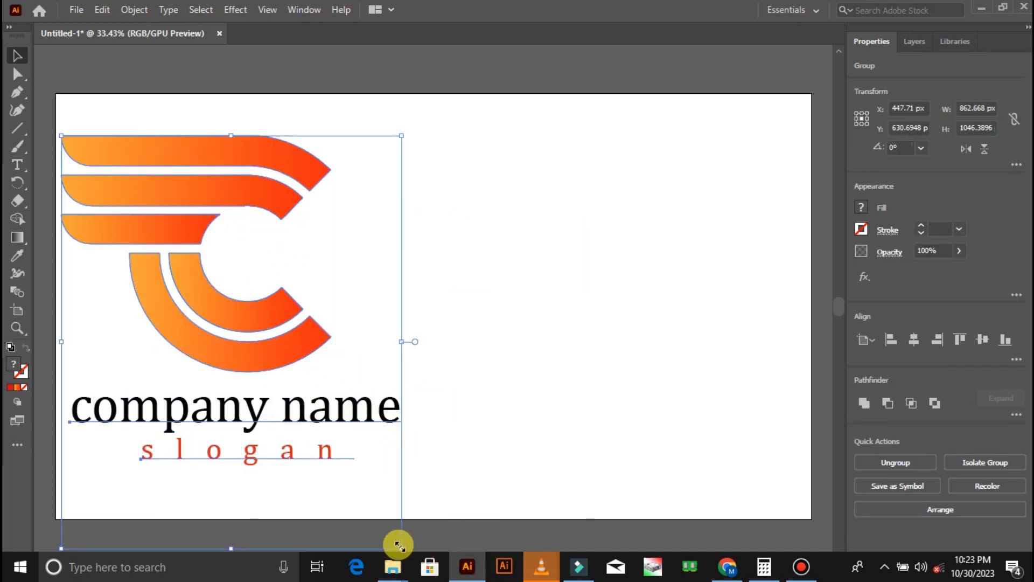
drag(399, 546, 323, 426)
drag(247, 345, 179, 213)
click(339, 247)
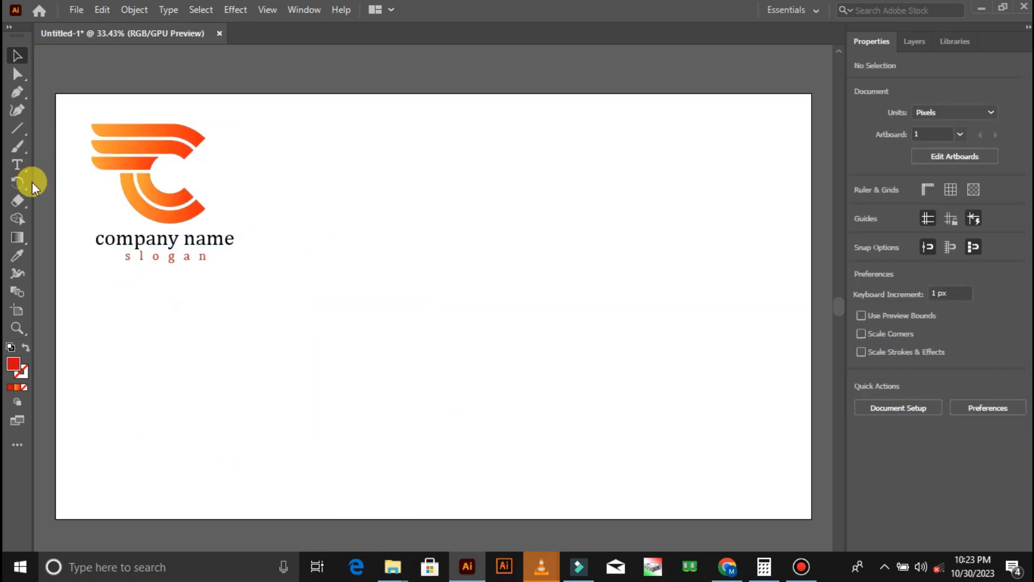
Draw a 1321 by 1080 px rectangle beside the logo, spanning the artboard's full height.
click(18, 125)
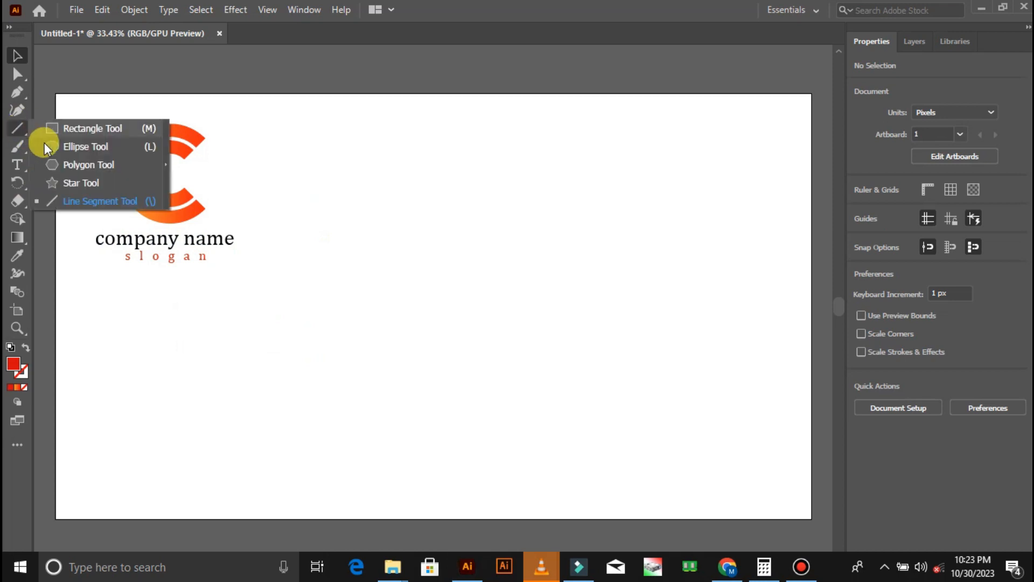
click(53, 129)
drag(280, 126, 803, 519)
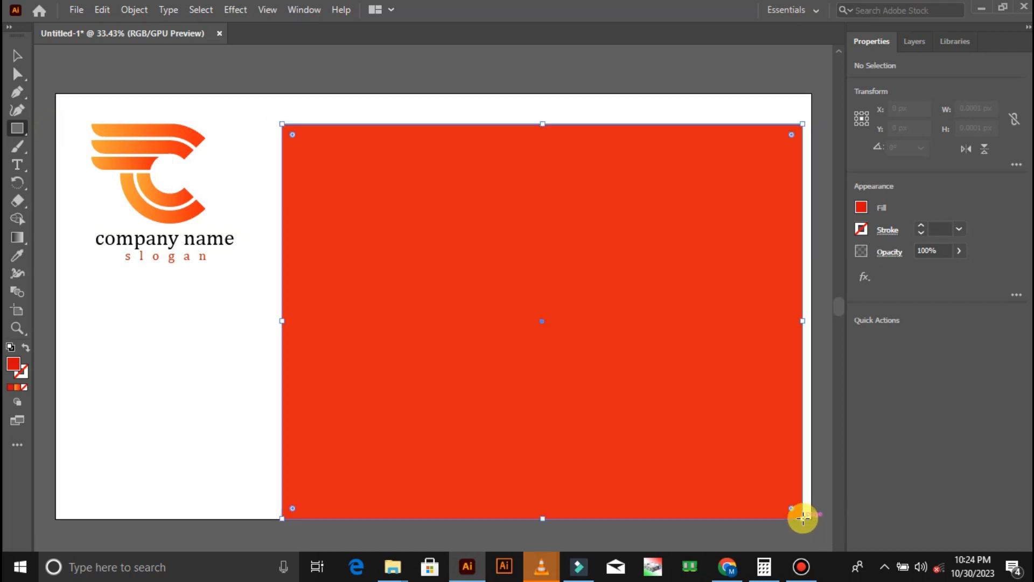
drag(544, 125, 542, 93)
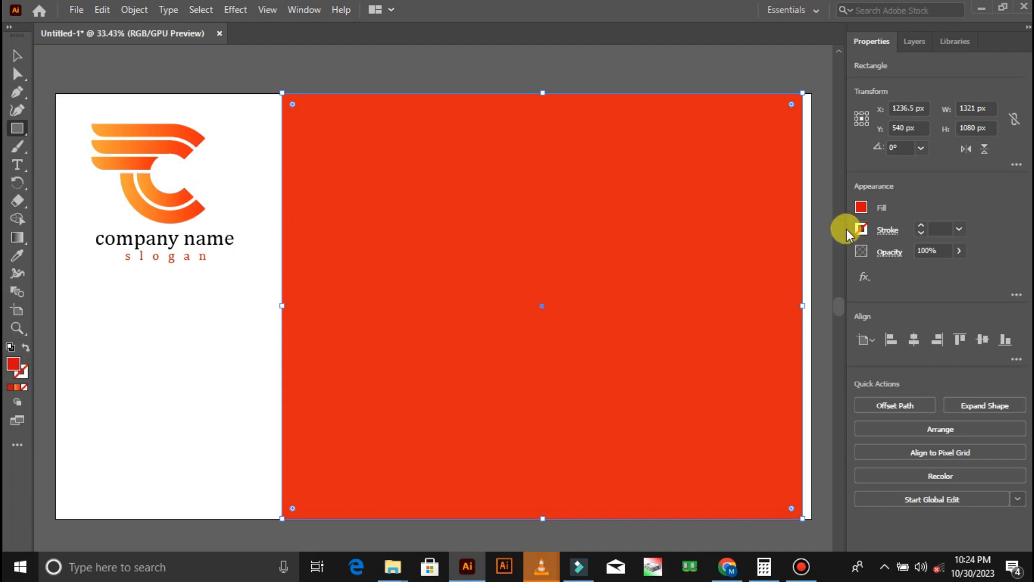
Fill the rectangle with the white-to-orange radial gradient swatch.
click(864, 207)
click(864, 206)
click(864, 207)
click(864, 207)
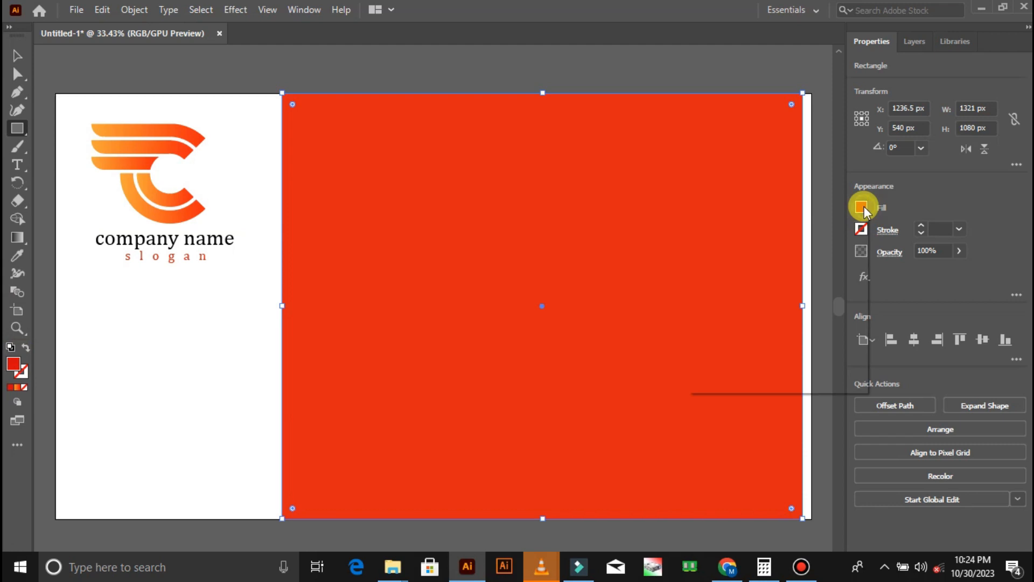
click(864, 207)
click(697, 294)
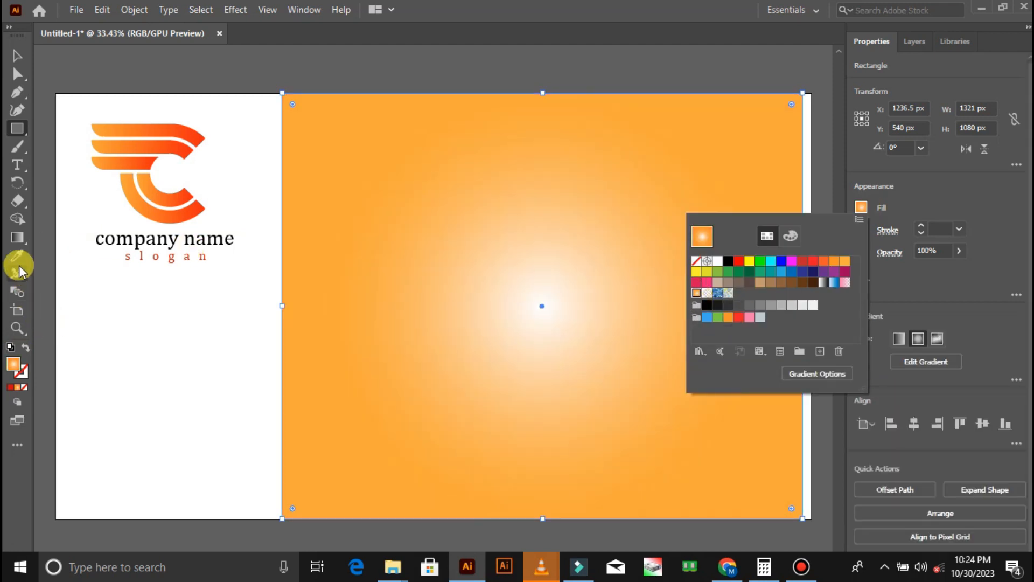
click(19, 239)
click(581, 316)
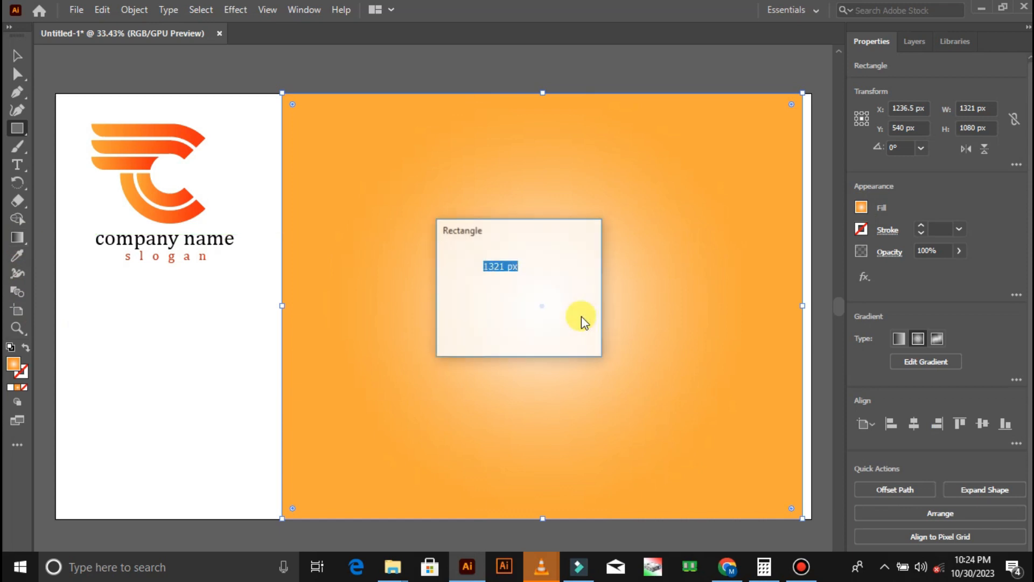
click(542, 325)
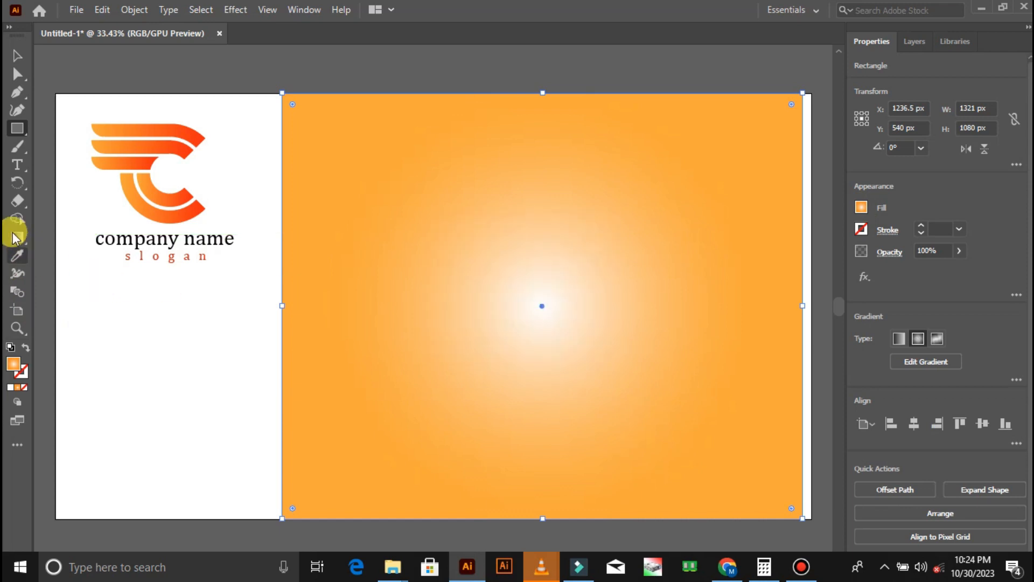
Change the outer colour stop of the rectangle's radial gradient to a dark grey swatch.
click(20, 239)
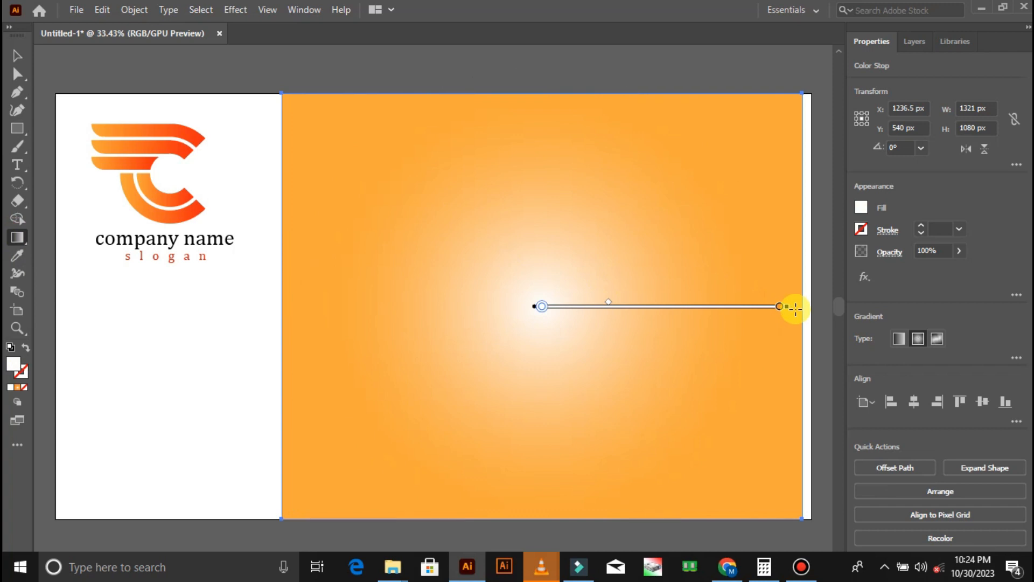
double_click(779, 306)
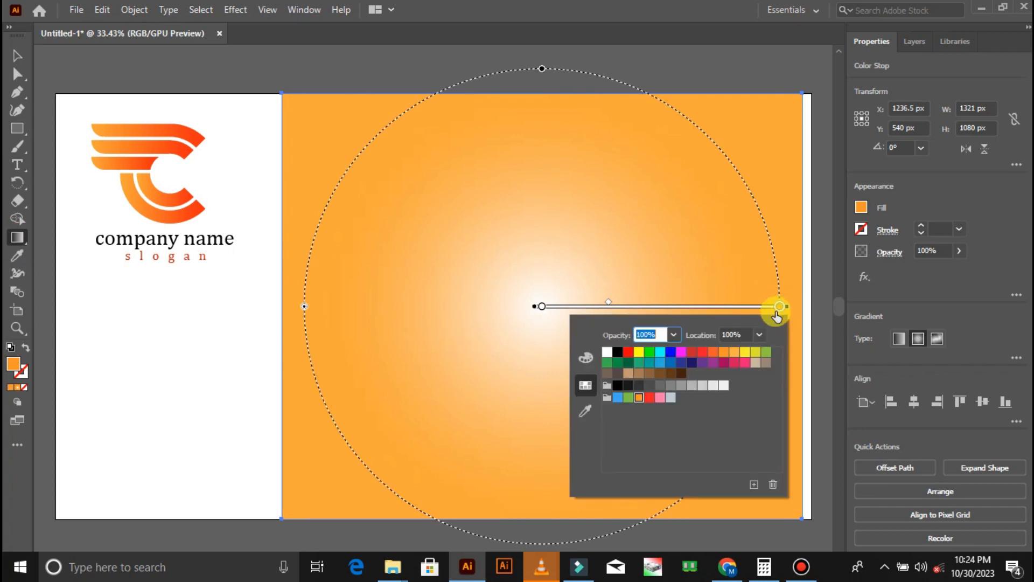
click(640, 386)
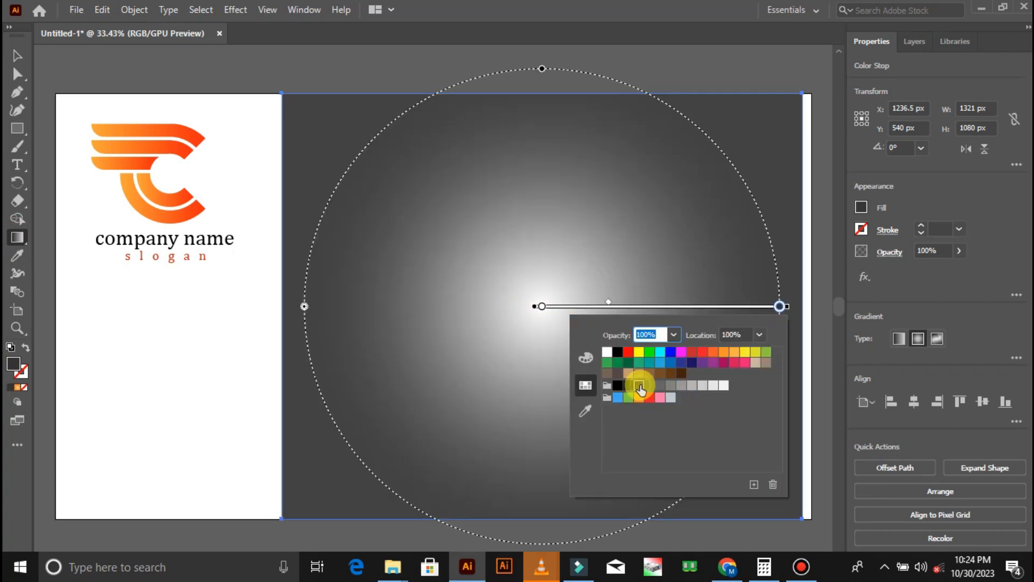
click(649, 386)
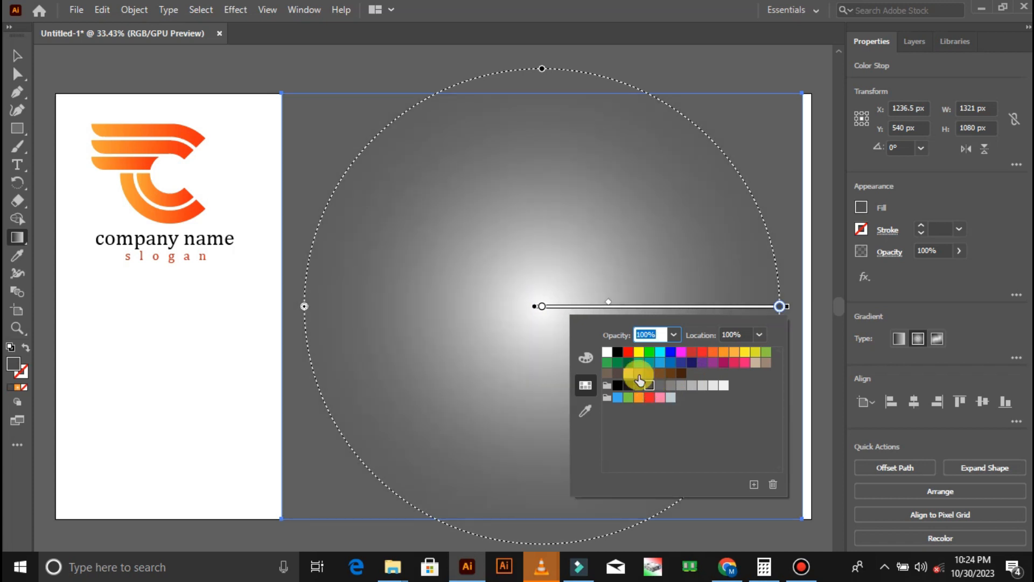
Change the centre colour stop of the rectangle's radial gradient to a light grey swatch.
click(544, 313)
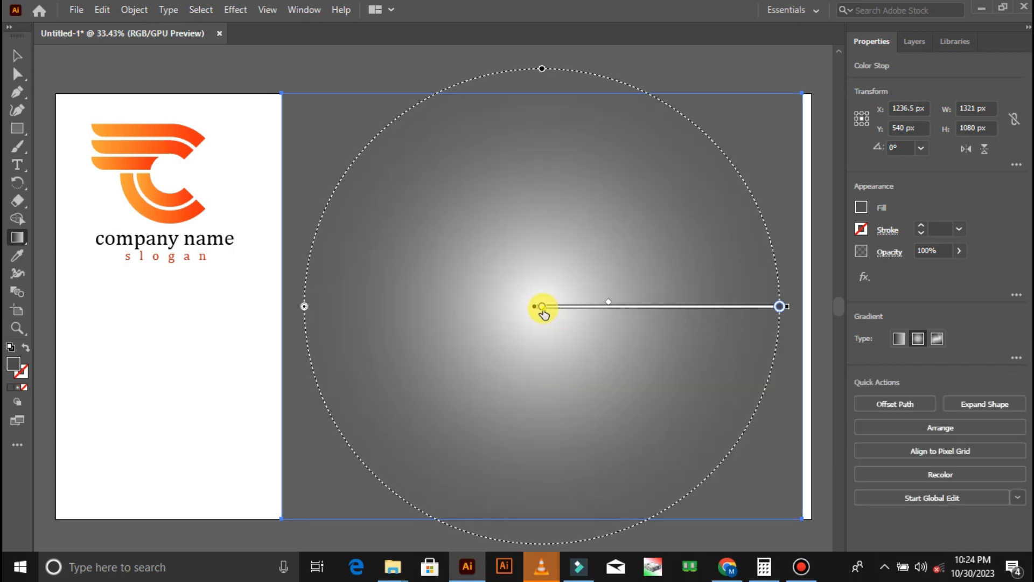
double_click(542, 307)
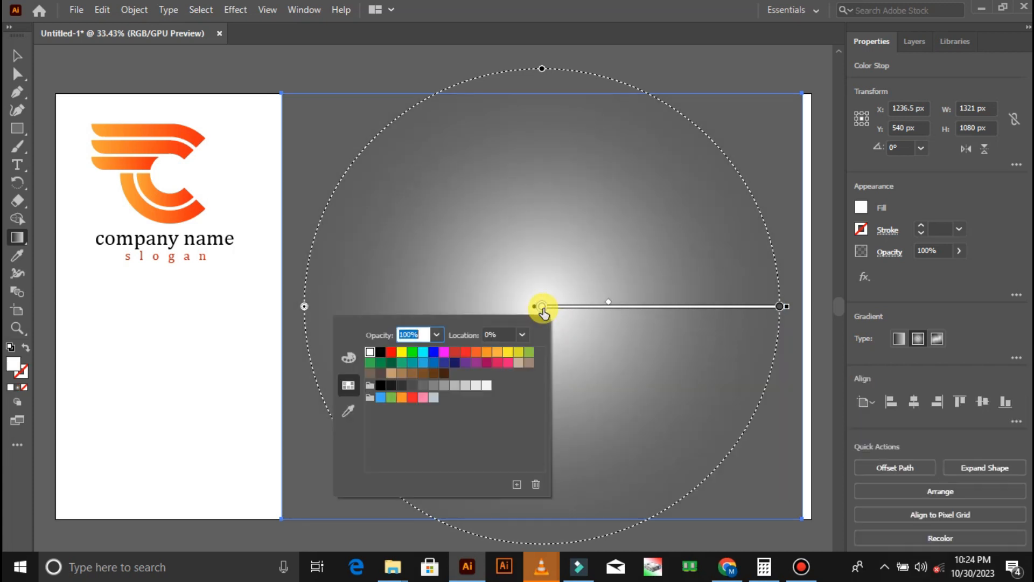
click(454, 386)
click(465, 386)
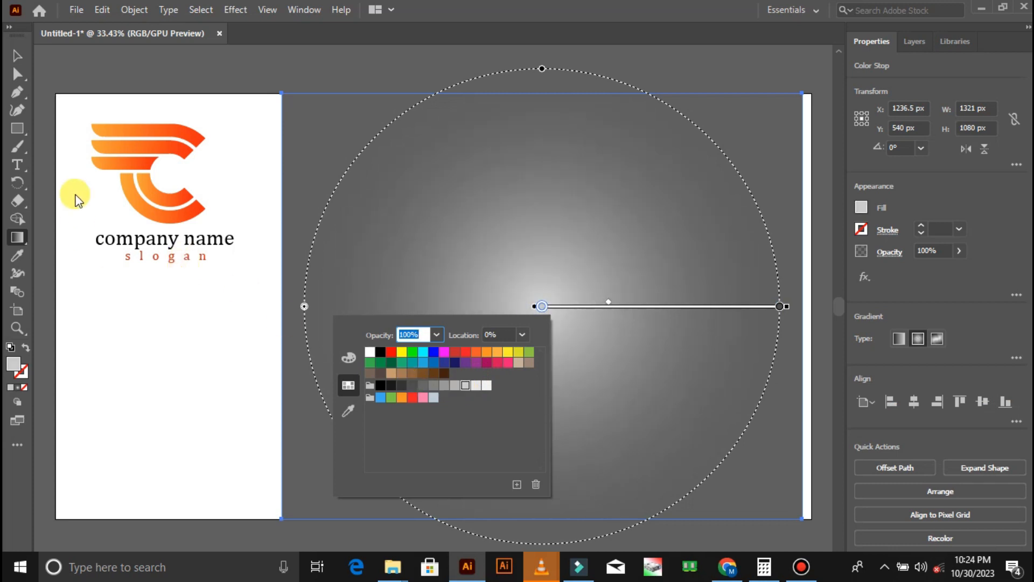
click(11, 51)
click(160, 306)
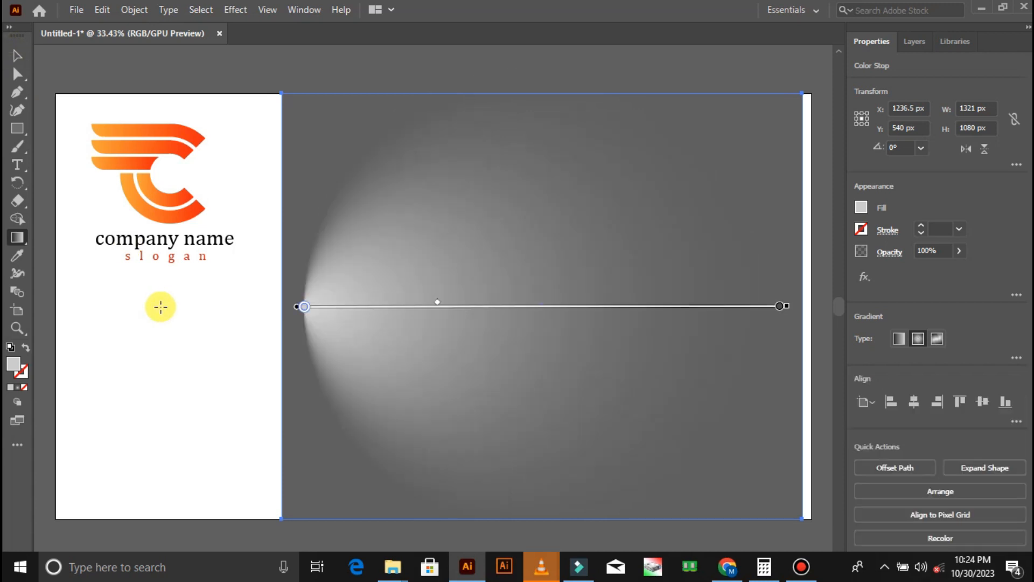
key(ctrl+z)
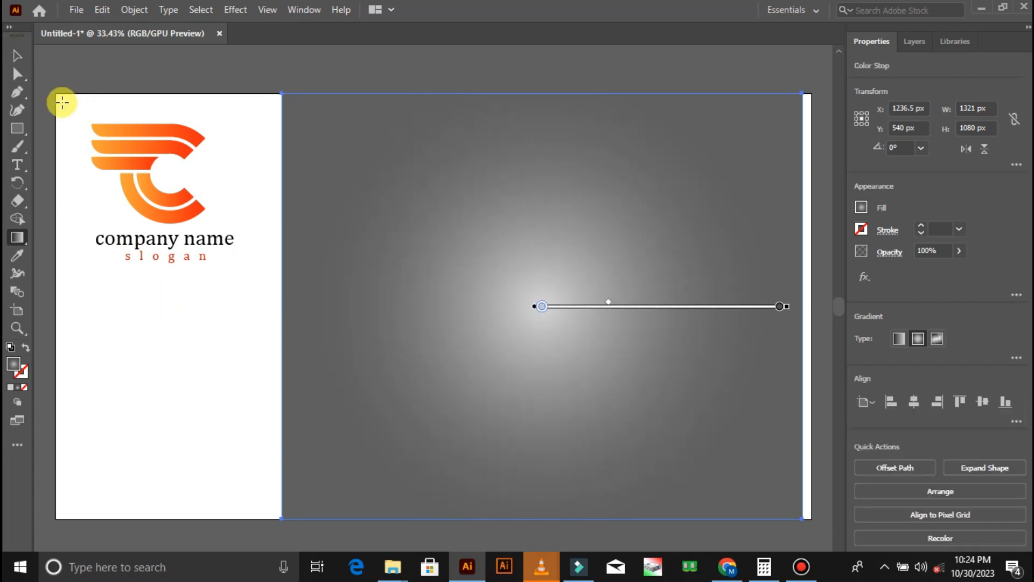
Move the logo group with its text onto the centre of the grey gradient rectangle and bring it to the front.
click(18, 55)
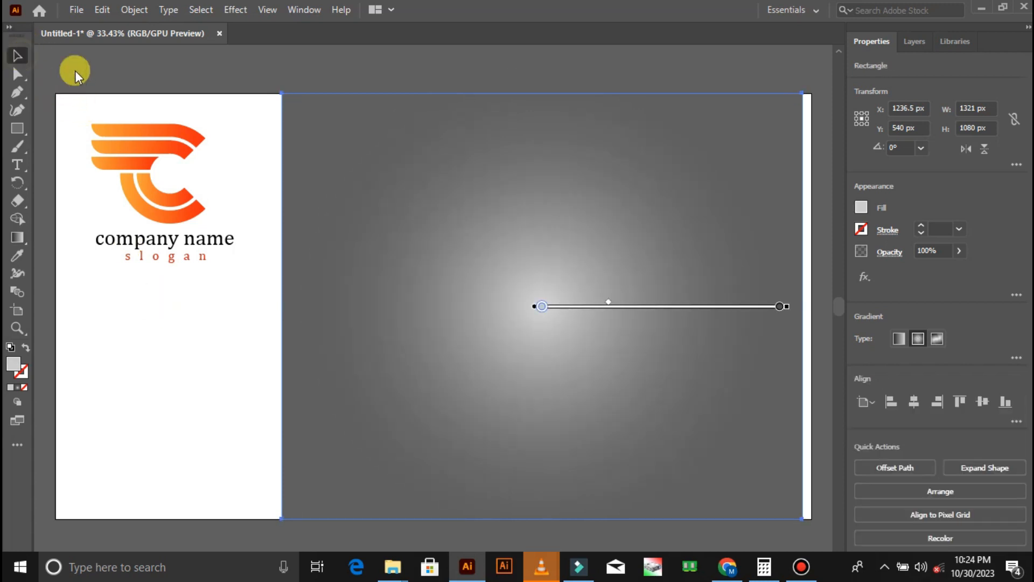
click(226, 132)
drag(188, 152, 567, 242)
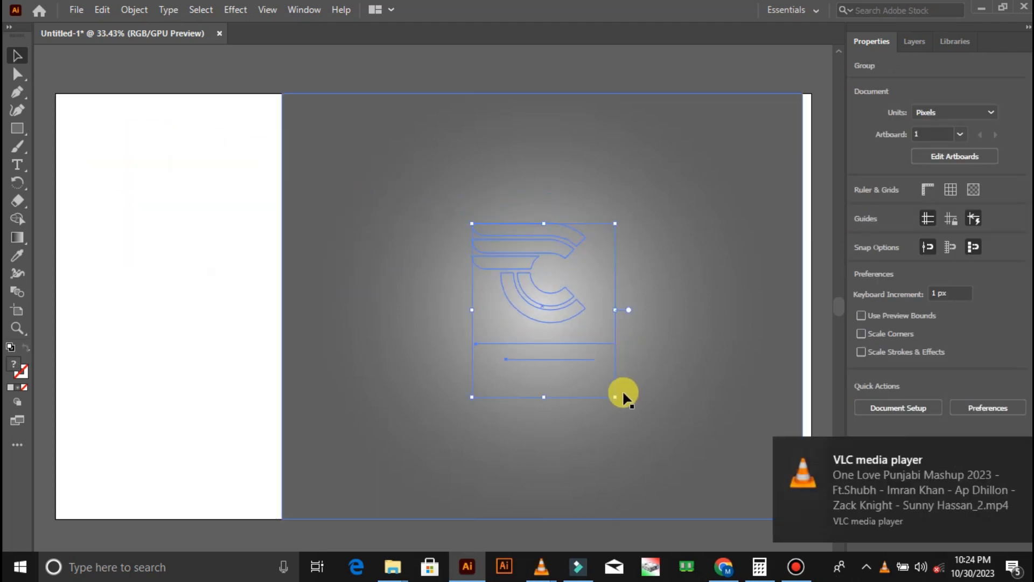
right_click(558, 280)
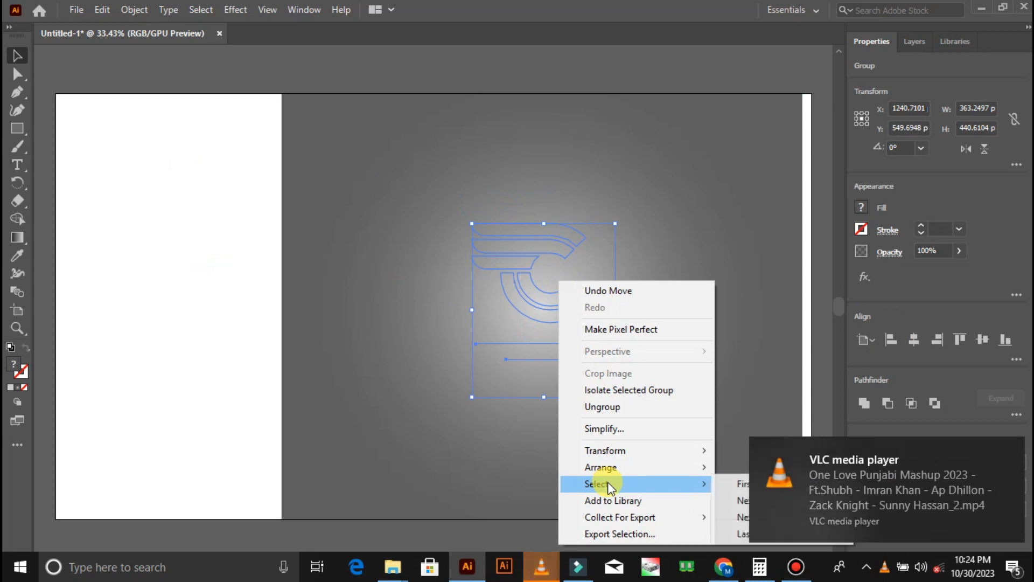
mouse_move(613, 473)
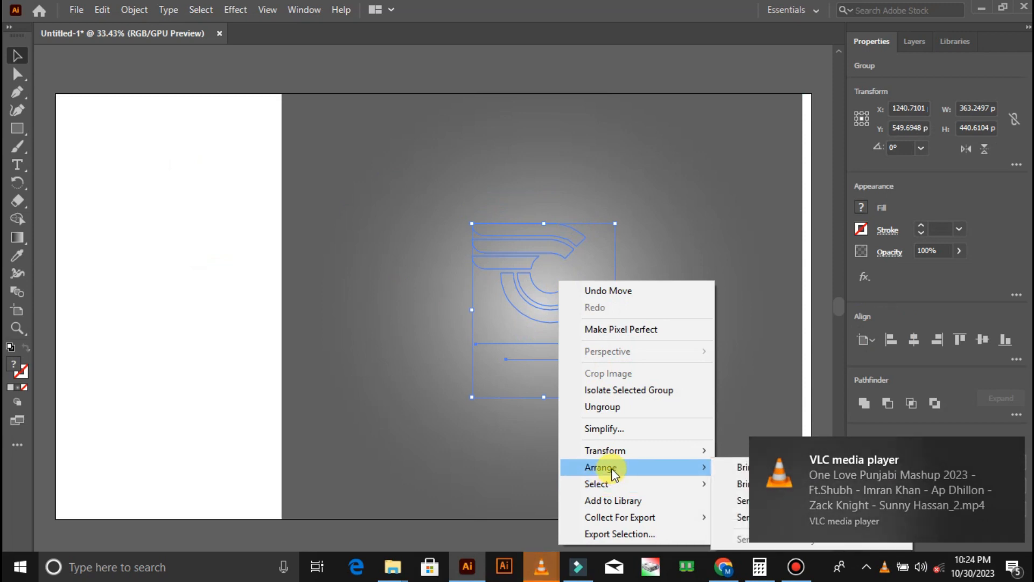
click(736, 473)
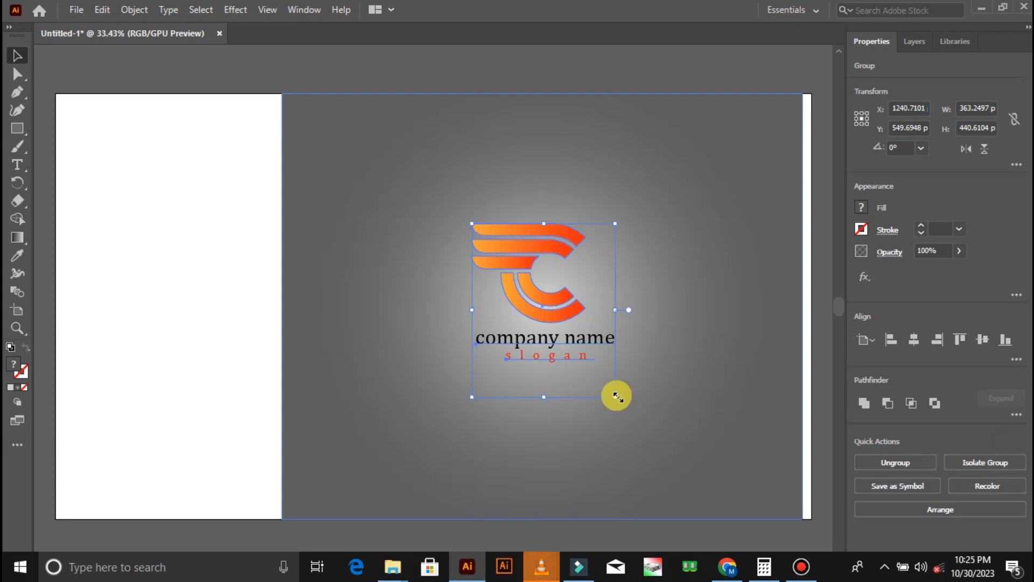
Enlarge the logo group to about 713 by 865 px and reposition it over the light centre of the gradient.
drag(616, 397, 762, 480)
drag(575, 324, 588, 326)
click(195, 199)
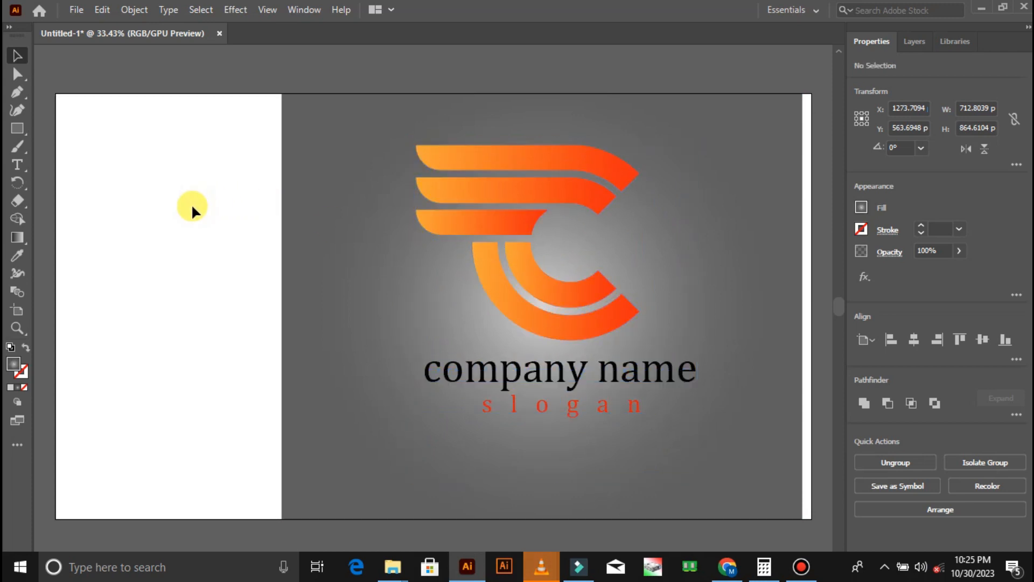
Crop the artboard's two sides to the edges of the grey gradient rectangle, making it 1321 by 1080 px.
click(18, 318)
drag(55, 305, 282, 312)
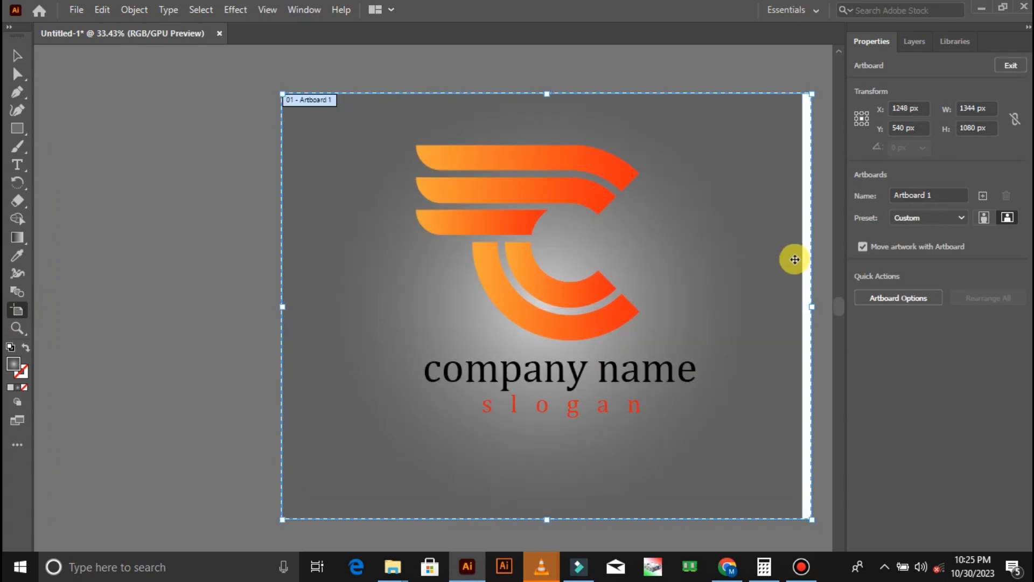
drag(817, 307, 803, 307)
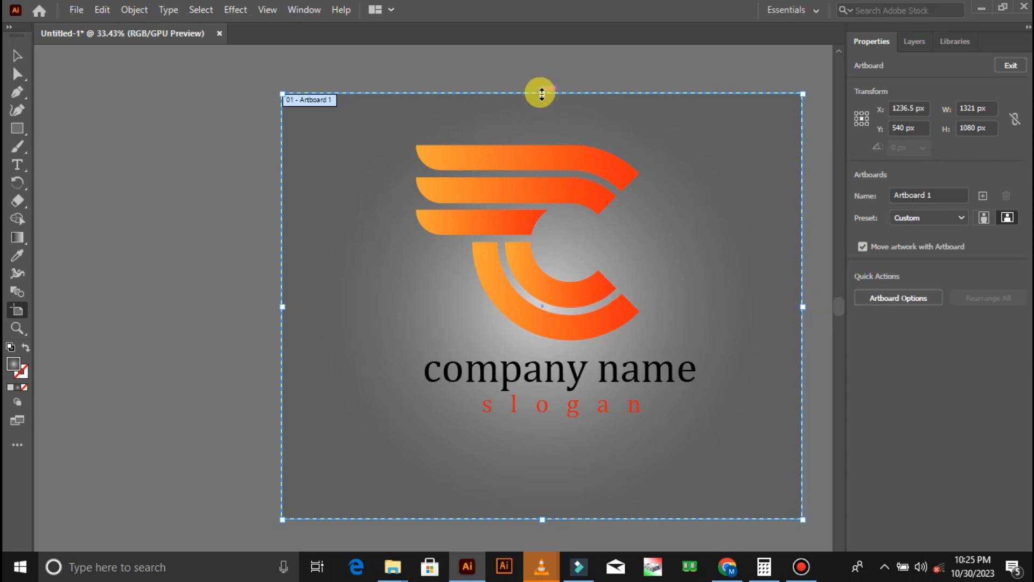
drag(543, 93, 541, 96)
click(20, 74)
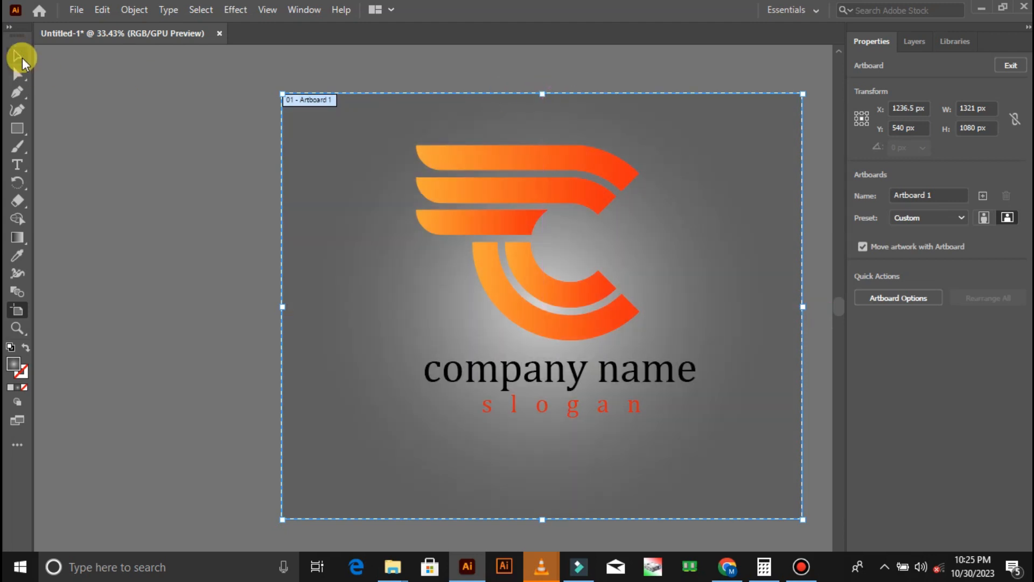
click(22, 58)
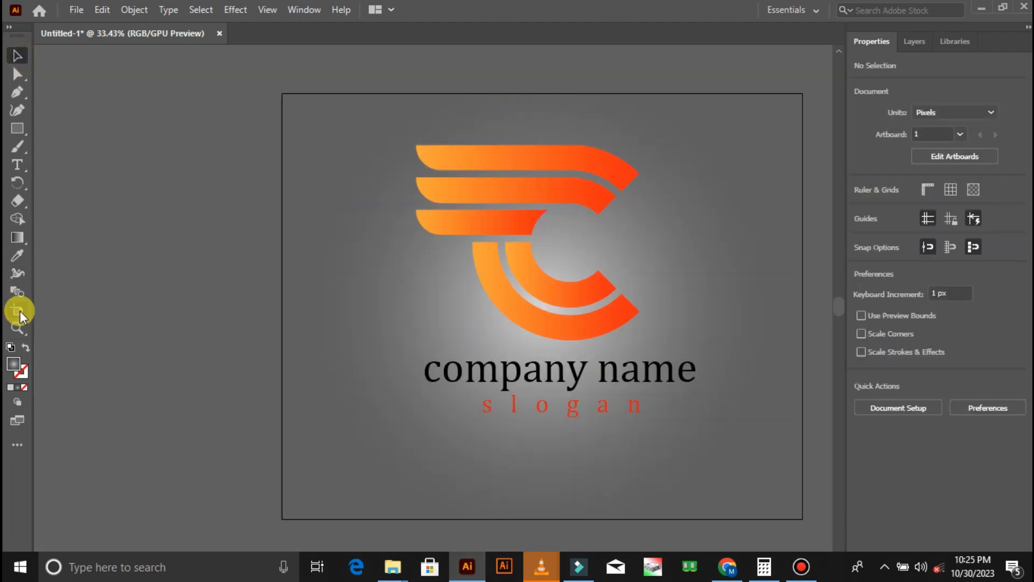
click(19, 328)
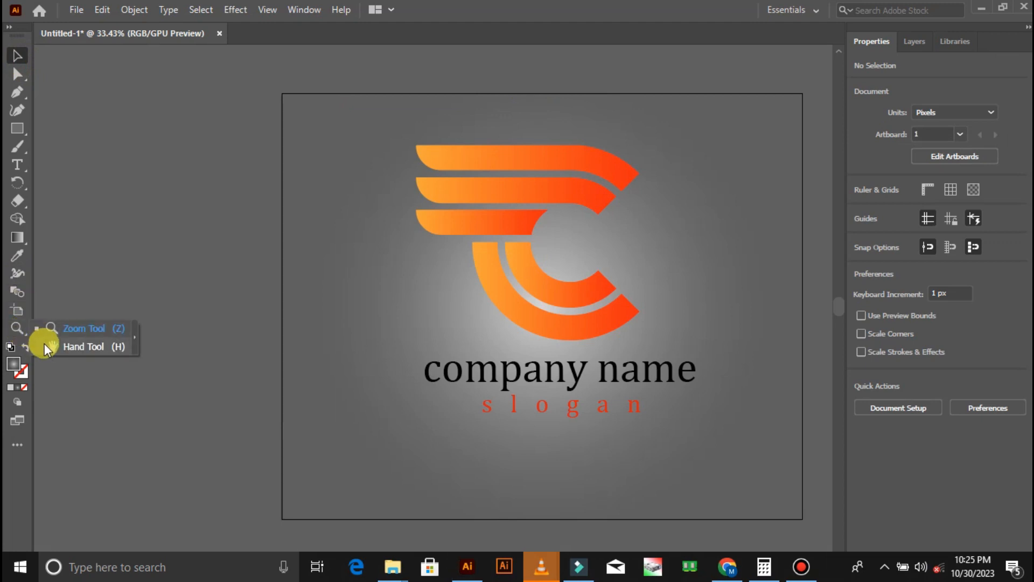
click(44, 348)
drag(404, 372, 306, 374)
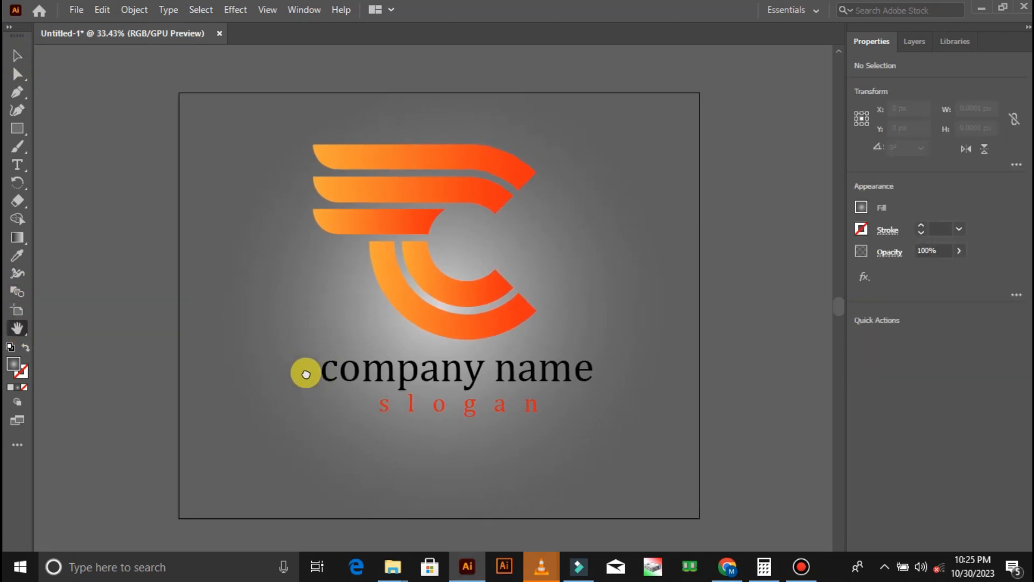
click(19, 56)
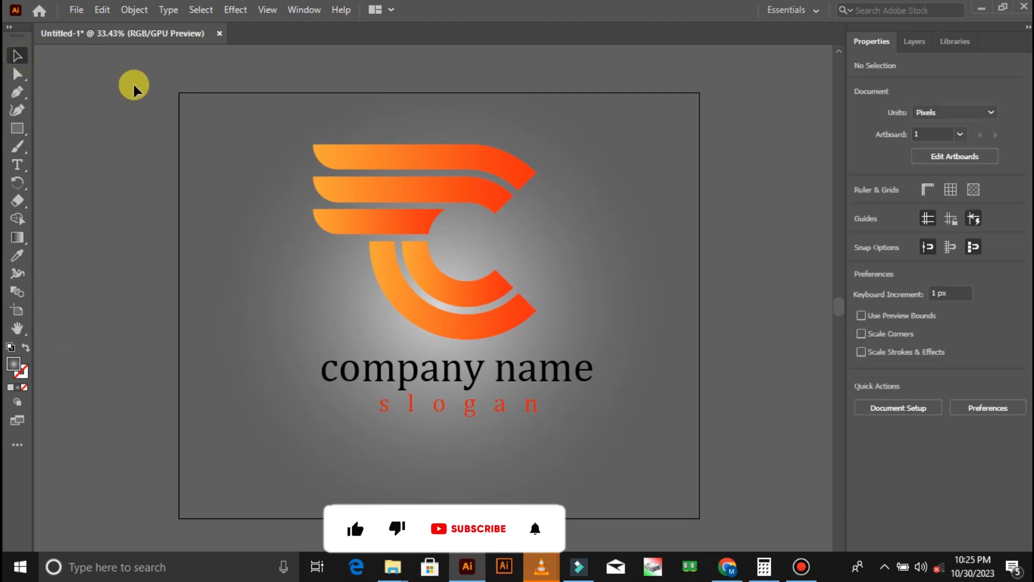